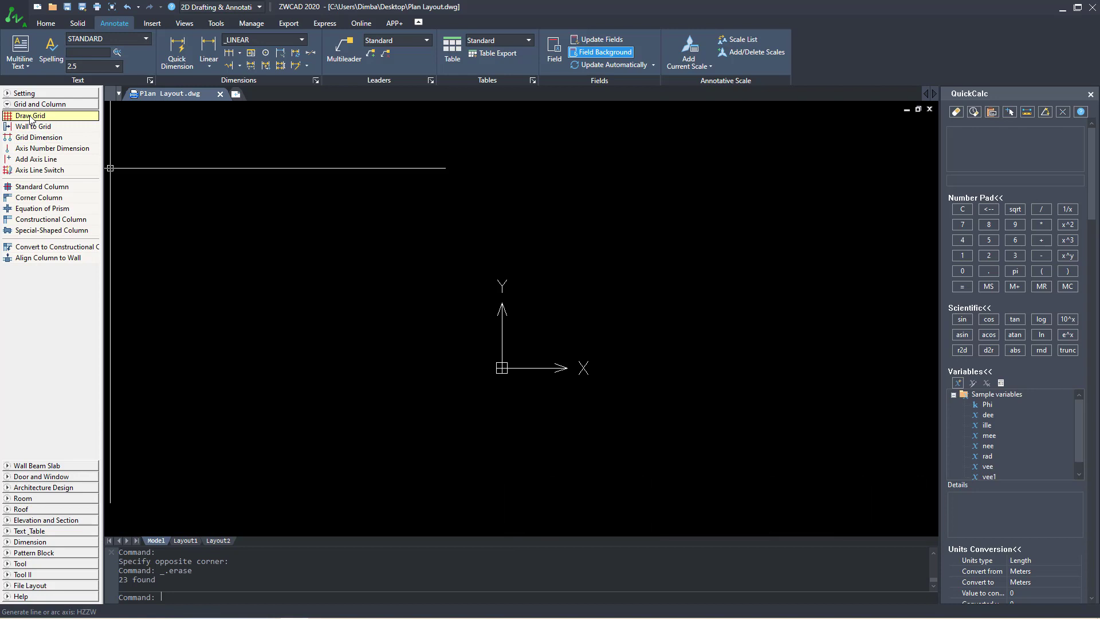
Start a new line grid with number 10 and size 6000, and clear the existing grid definition.
left_click(30, 116)
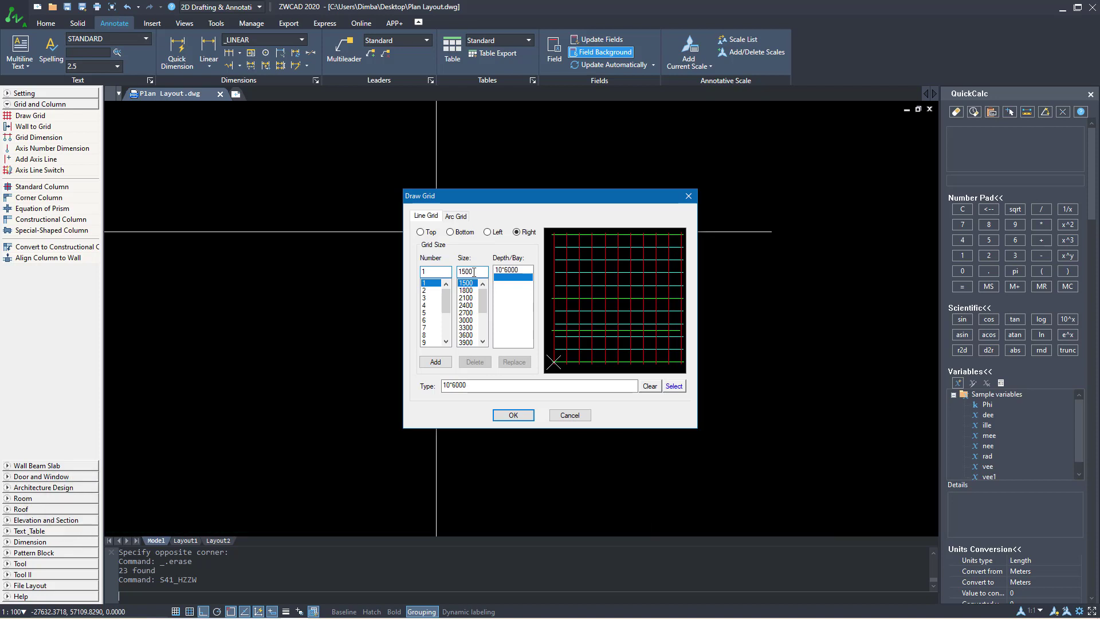
left_click_drag(474, 272, 449, 273)
type("6000")
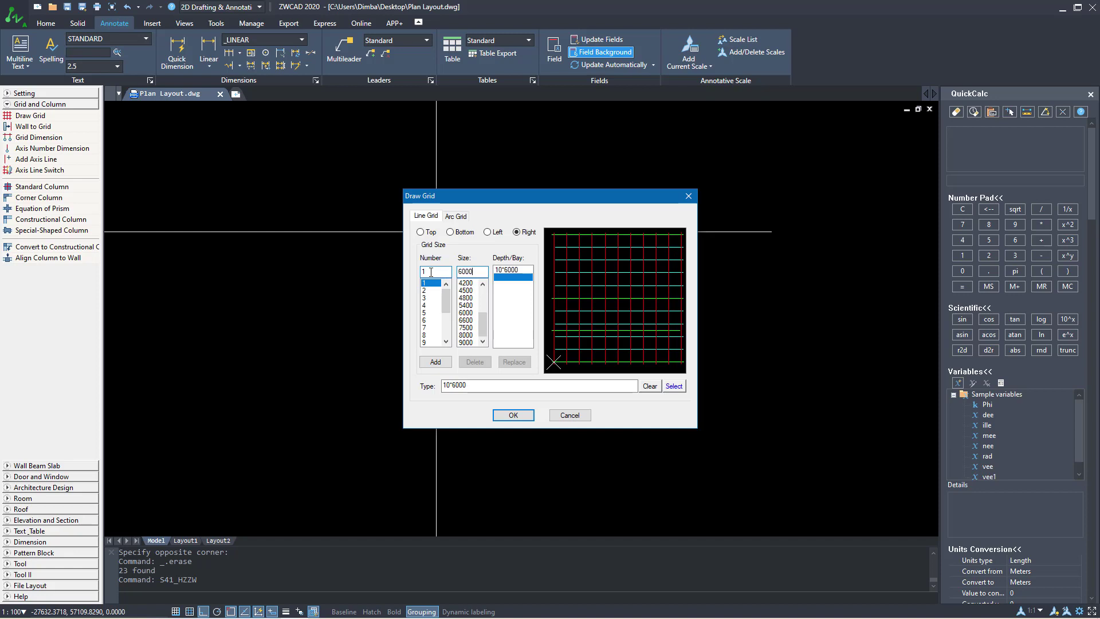
double_click(431, 272)
type("10")
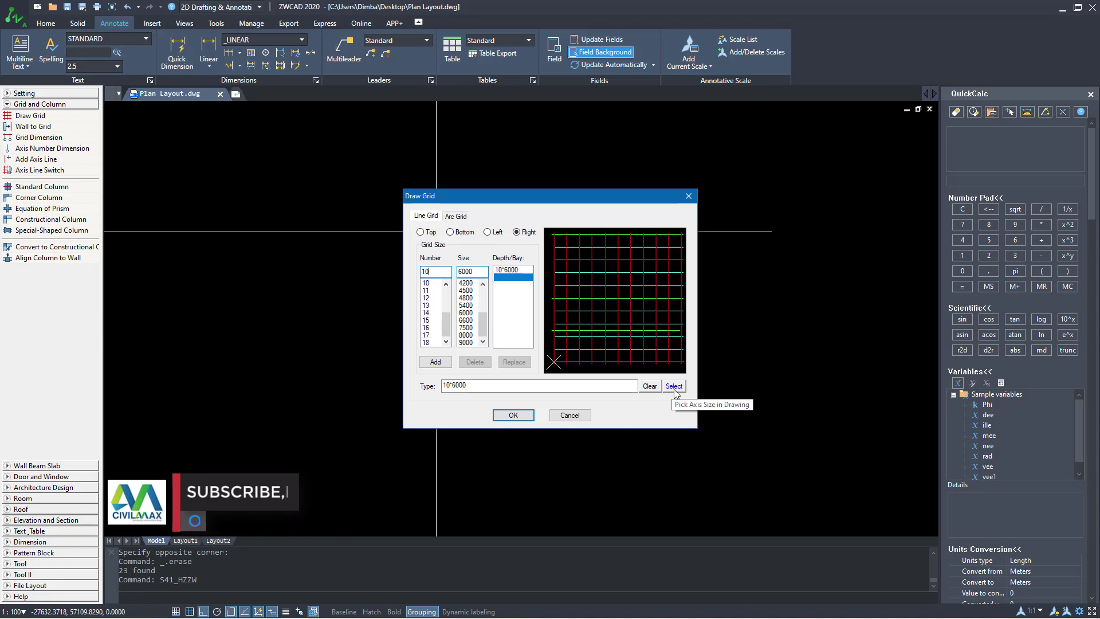
left_click(651, 387)
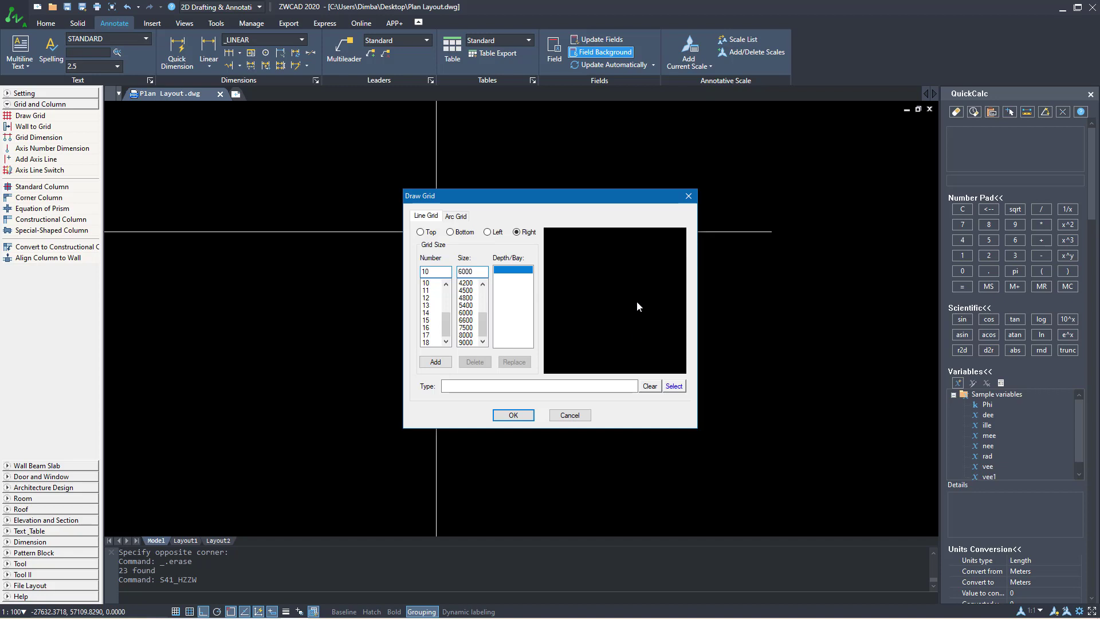
Add 10 bays of size 6000 as the bottom spacing of the line grid.
left_click(451, 233)
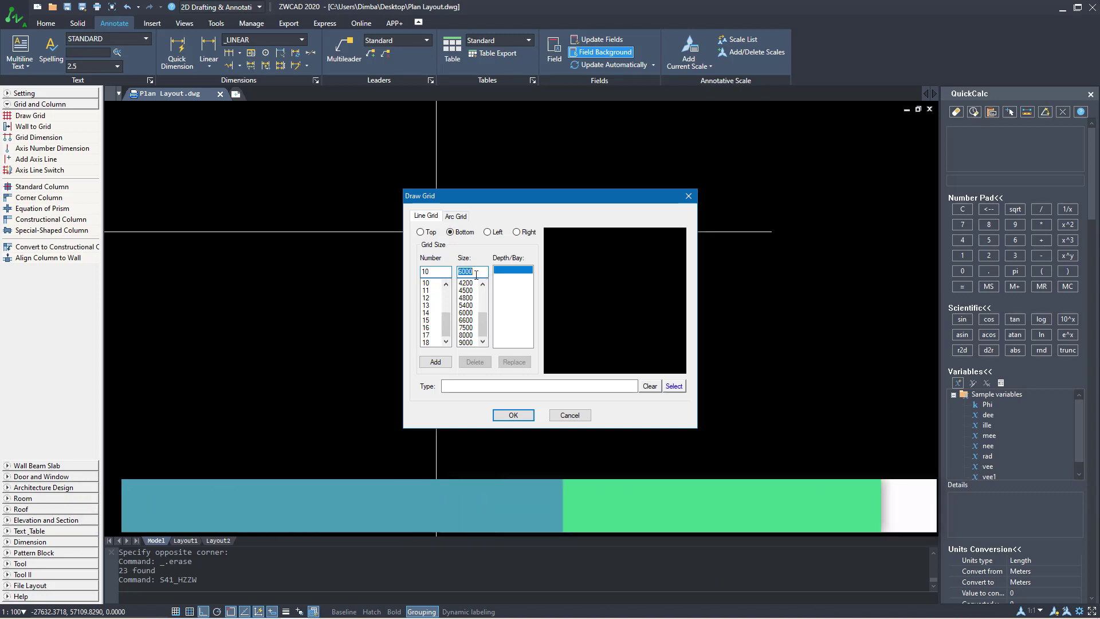
double_click(476, 274)
type("6000")
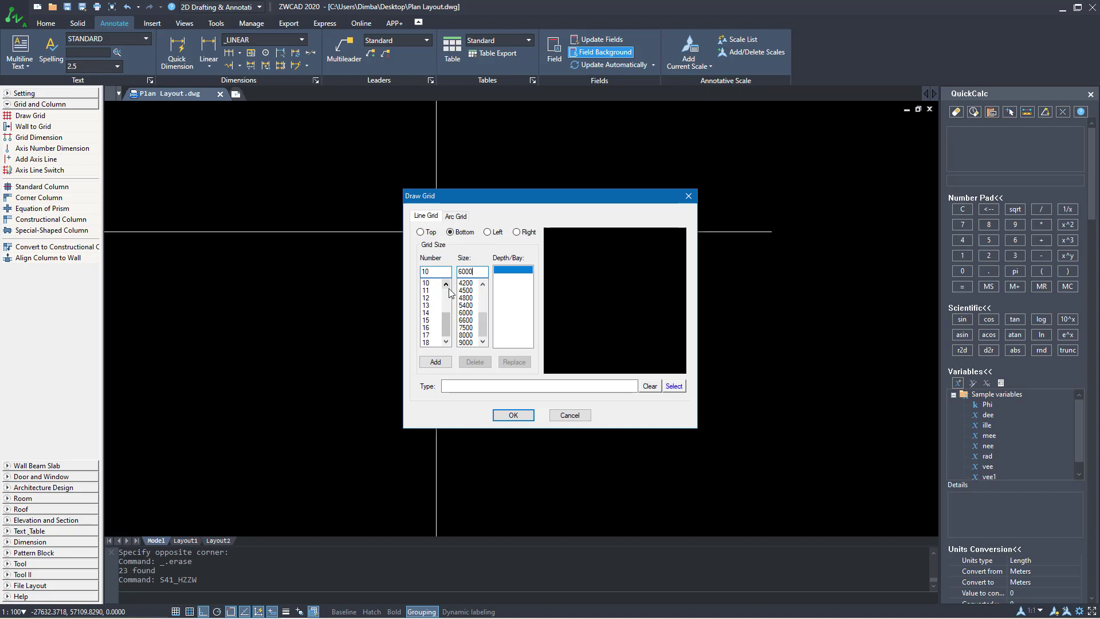
left_click(435, 362)
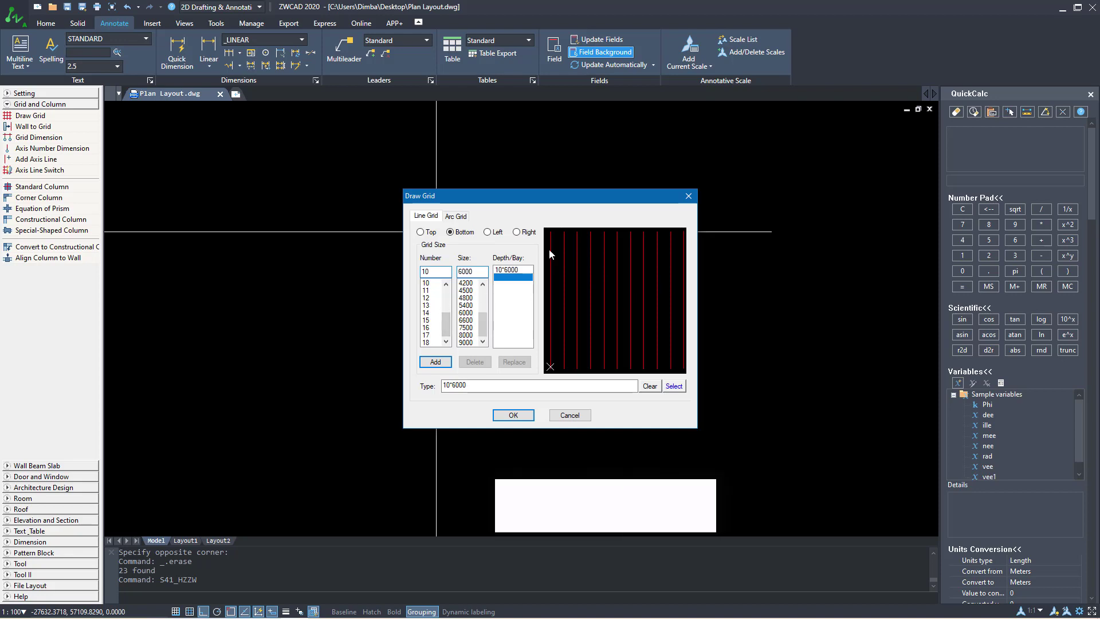
Add 2 bays of size 15000 as the left spacing of the line grid.
left_click(489, 232)
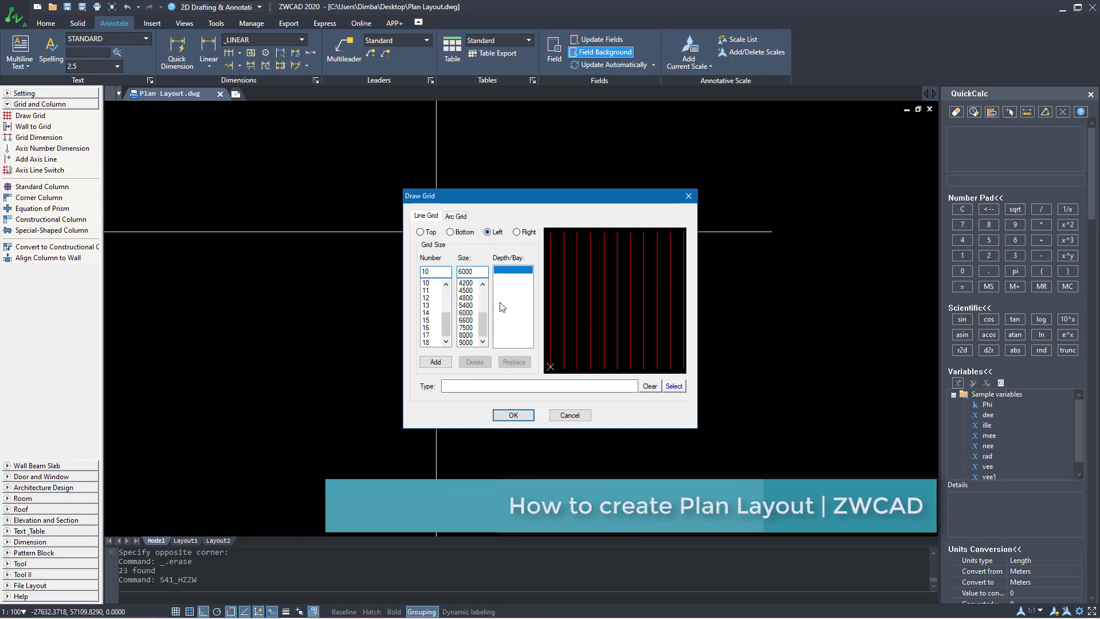
double_click(464, 271)
type("1500")
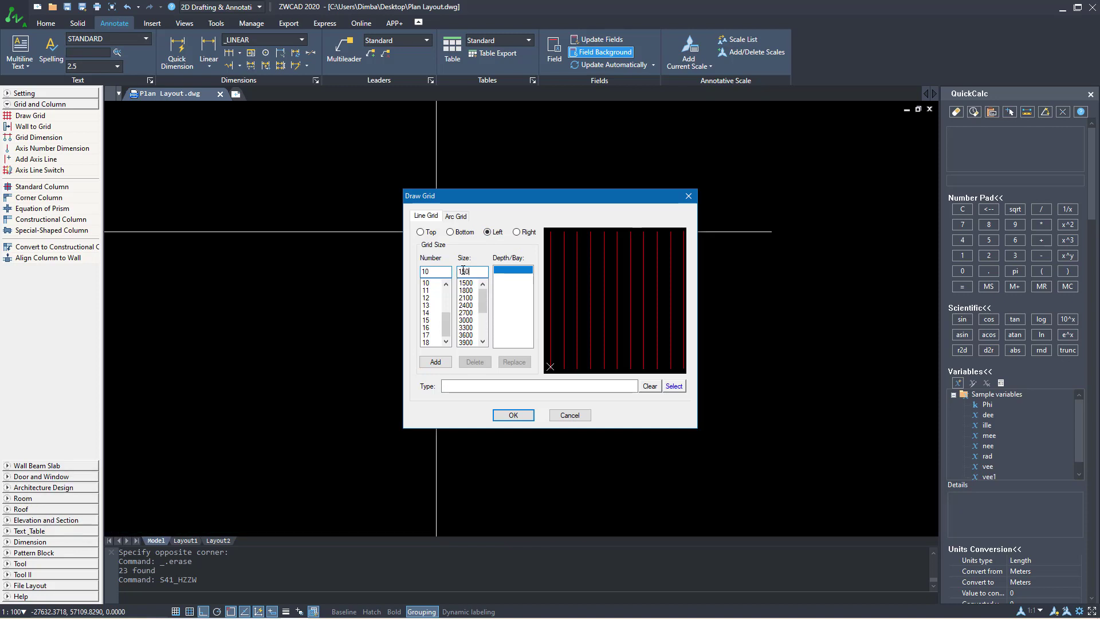
type("0")
type("2")
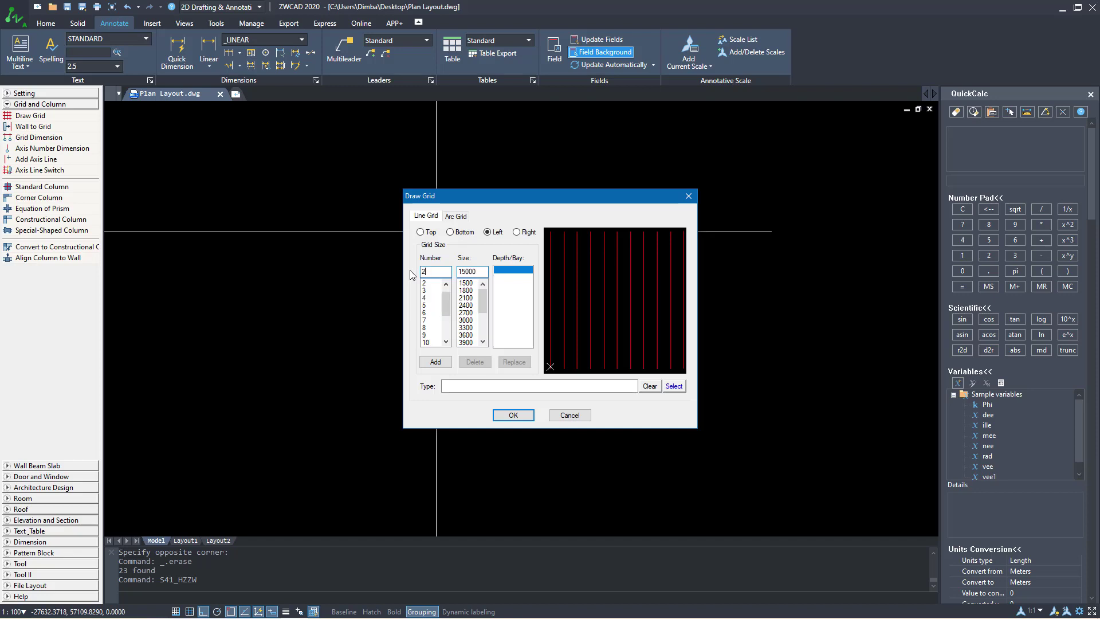
left_click(433, 364)
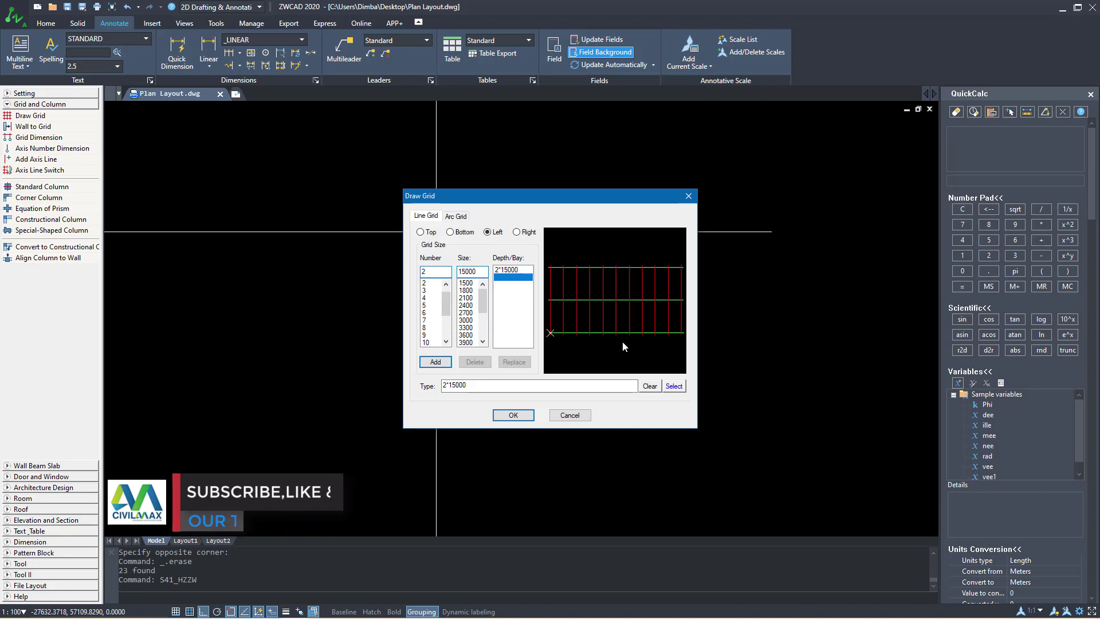
Accept the grid definition and place the grid in the empty drawing, above and left of the origin.
left_click(512, 415)
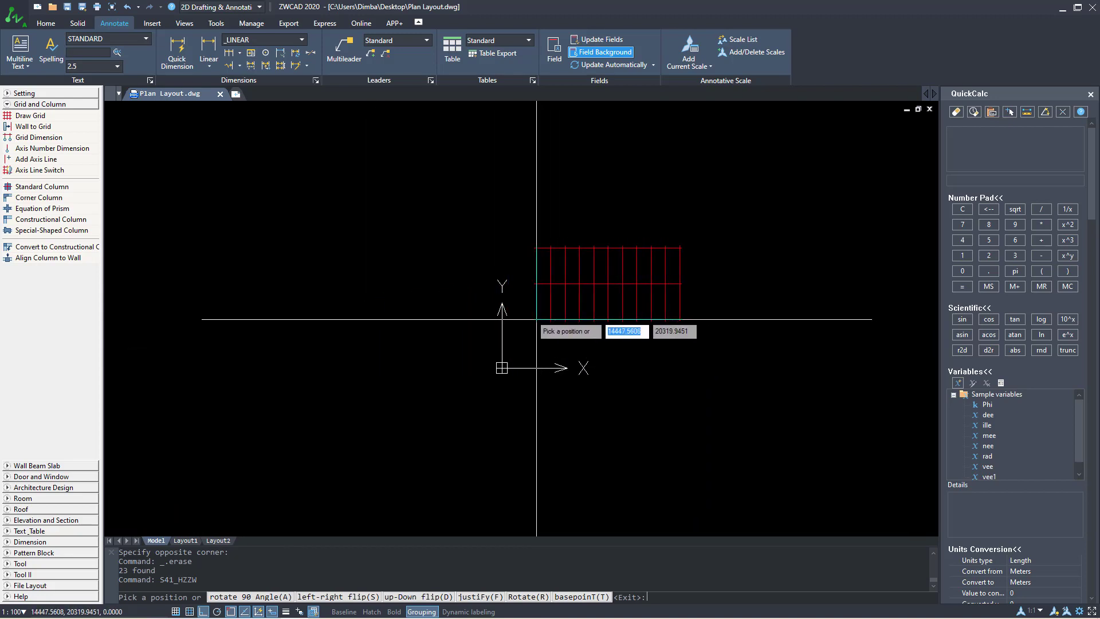
left_click(383, 285)
scroll(431, 210, "up", 7)
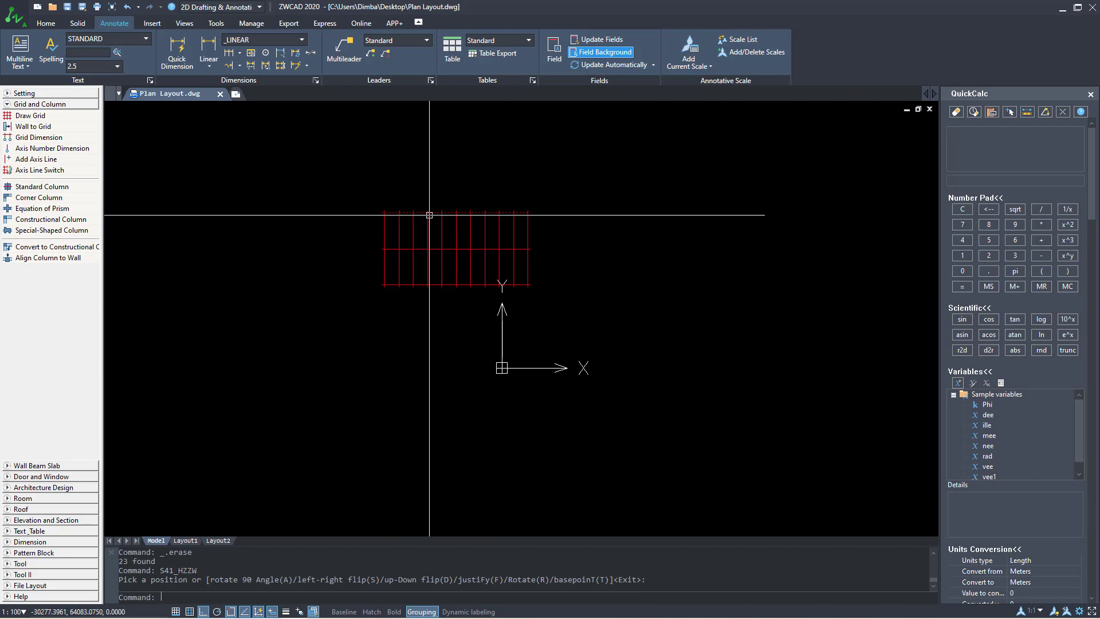
scroll(430, 210, "down", 5)
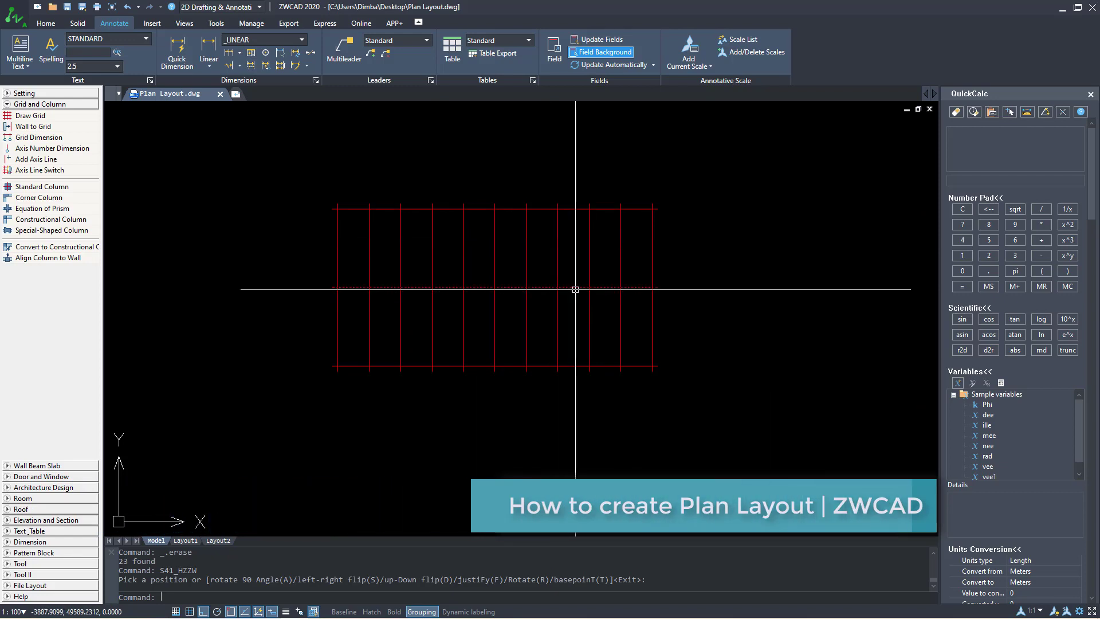
Select all the grid lines and change their color to Yellow.
key("Escape")
left_click(719, 167)
left_click(251, 471)
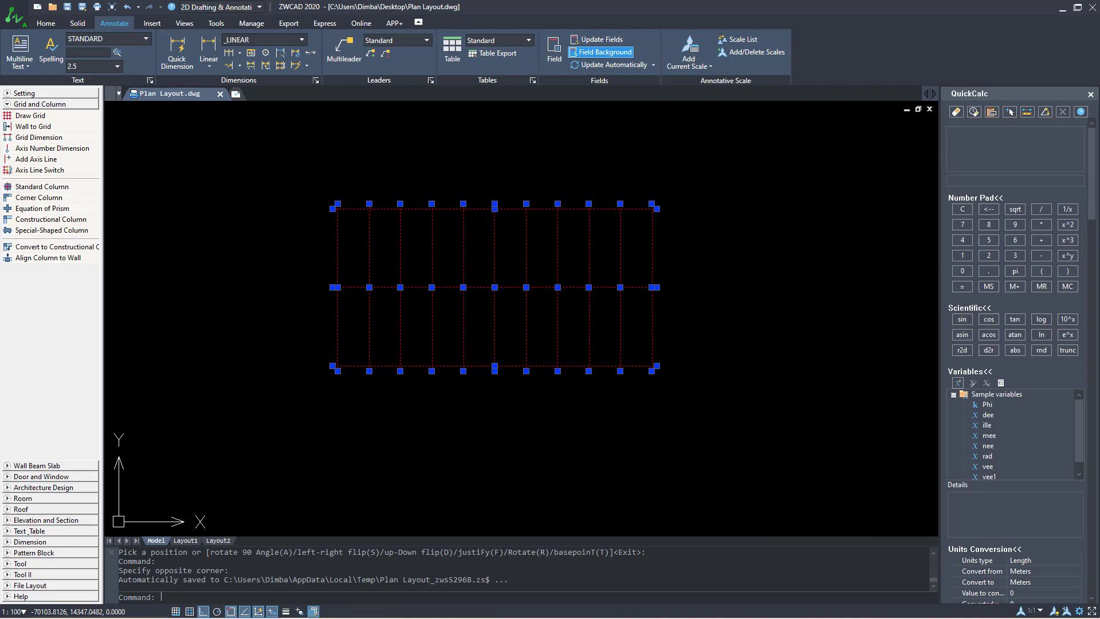
right_click(670, 205)
left_click(723, 370)
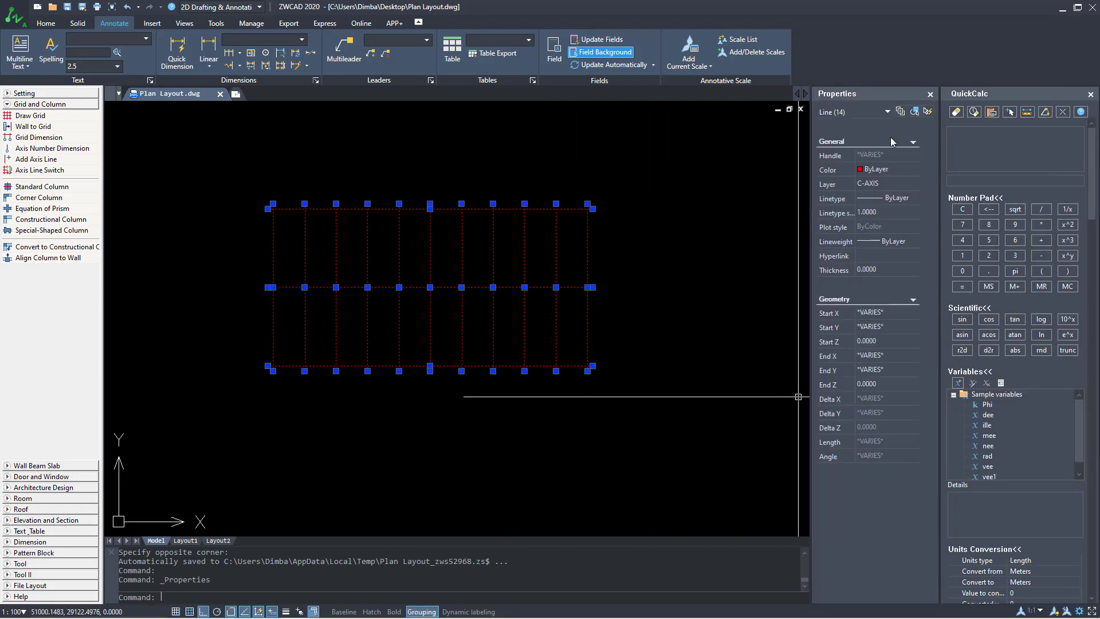
left_click(901, 170)
left_click(915, 171)
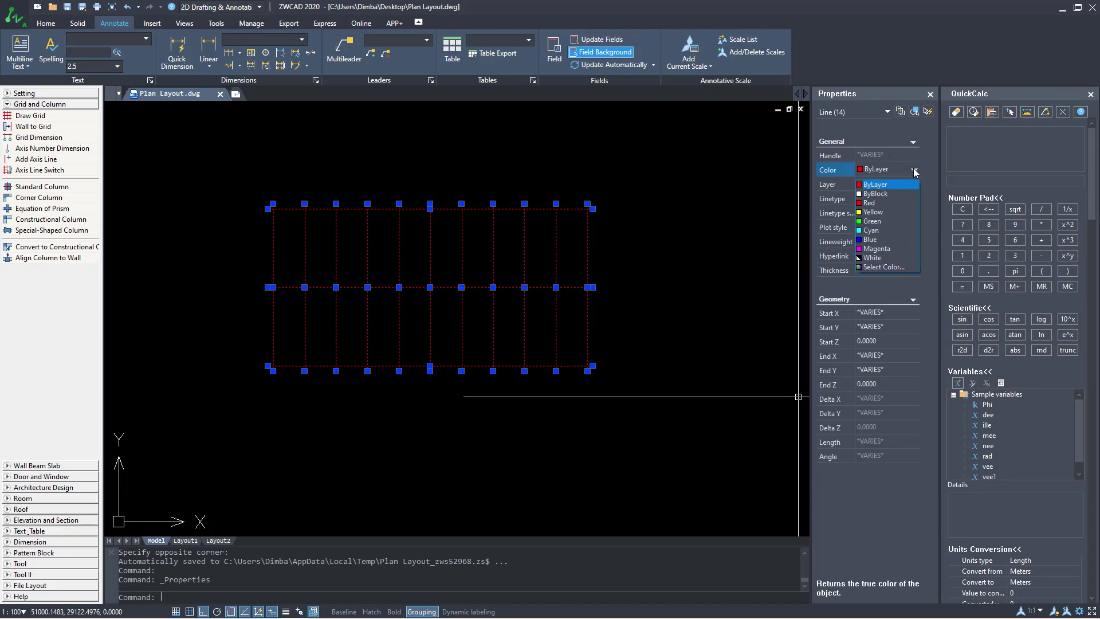
left_click(885, 213)
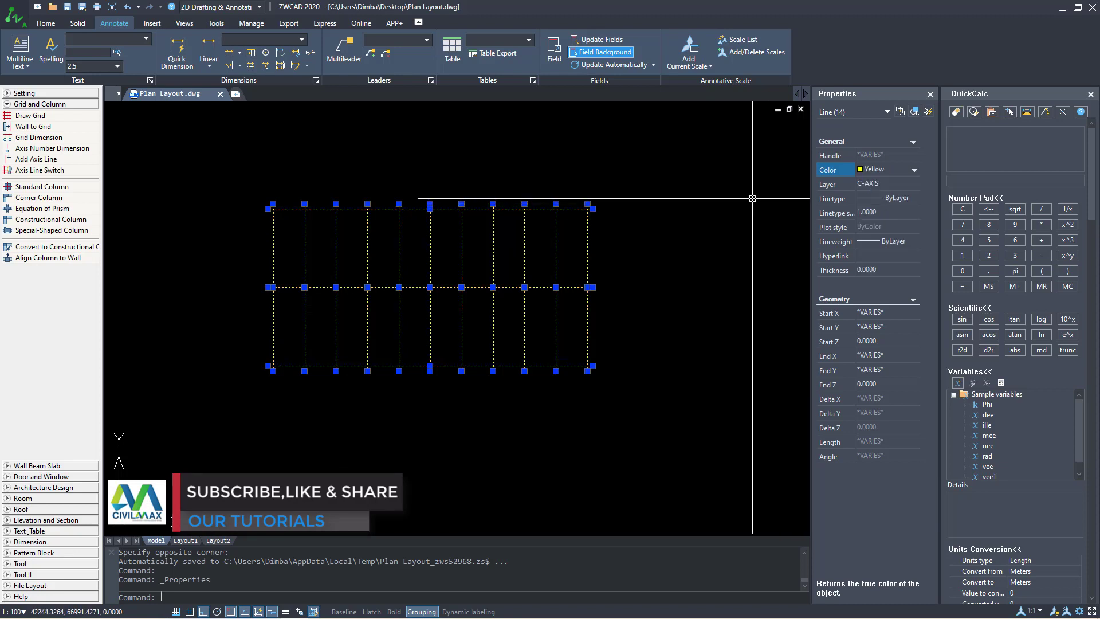
key("Escape")
scroll(433, 211, "up", 2)
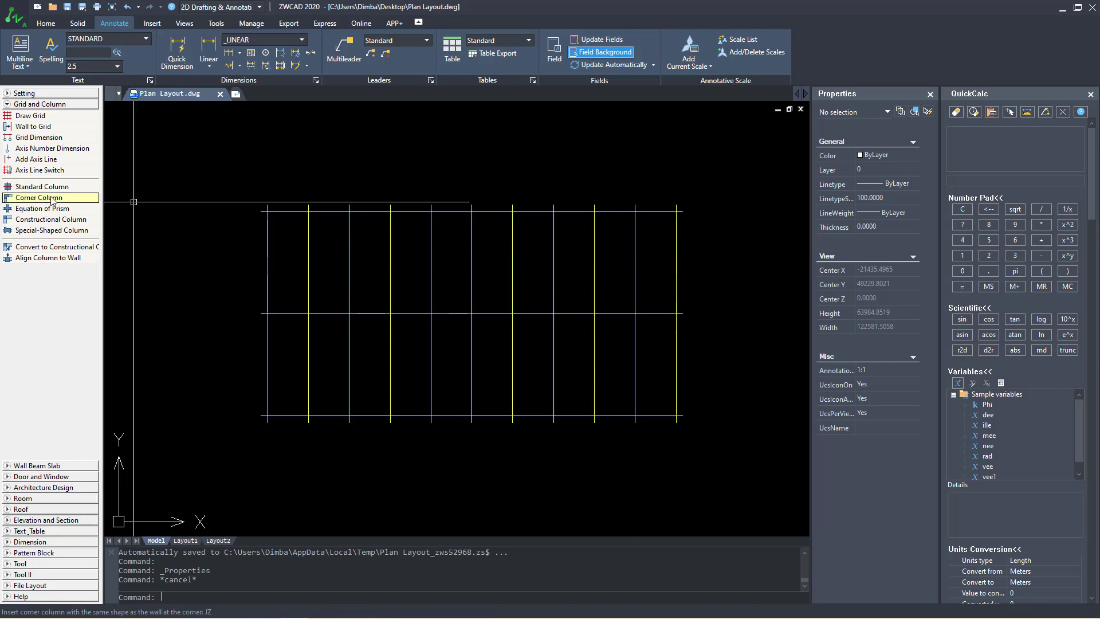
Add double-side grid dimensions and axis labels to the vertical axes, from the leftmost to the rightmost axis.
left_click(39, 138)
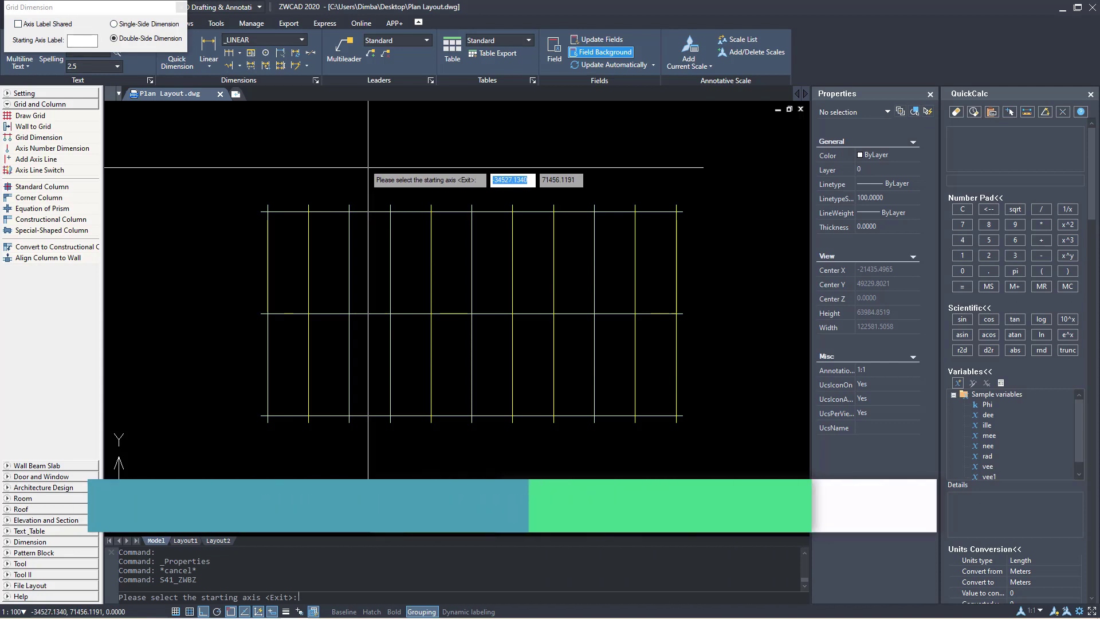
scroll(283, 195, "up", 3)
scroll(275, 202, "up", 1)
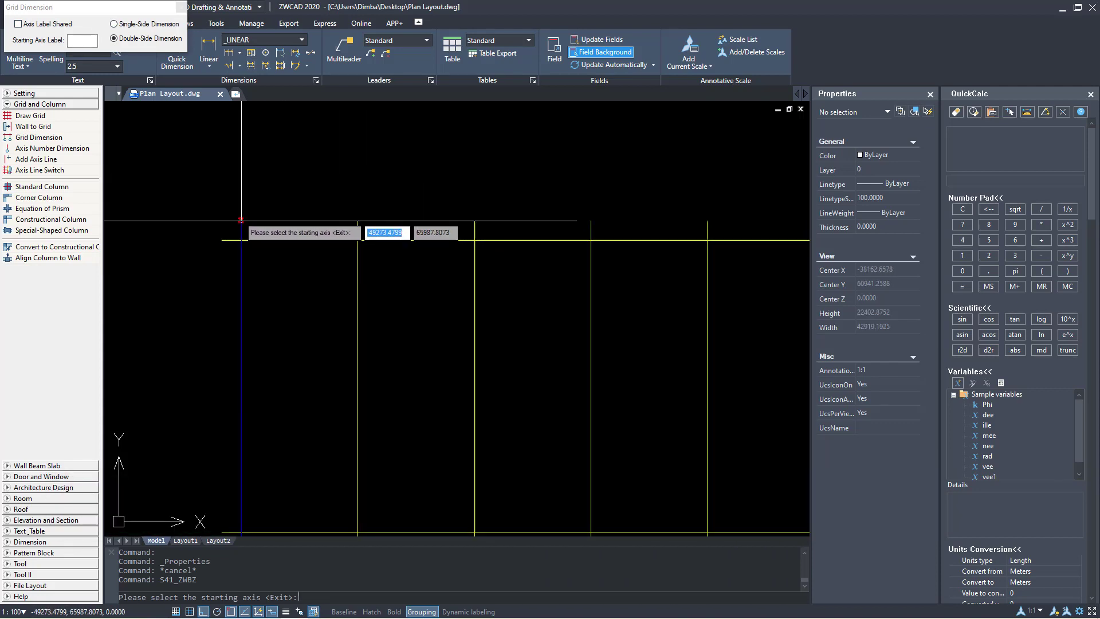
scroll(241, 220, "down", 4)
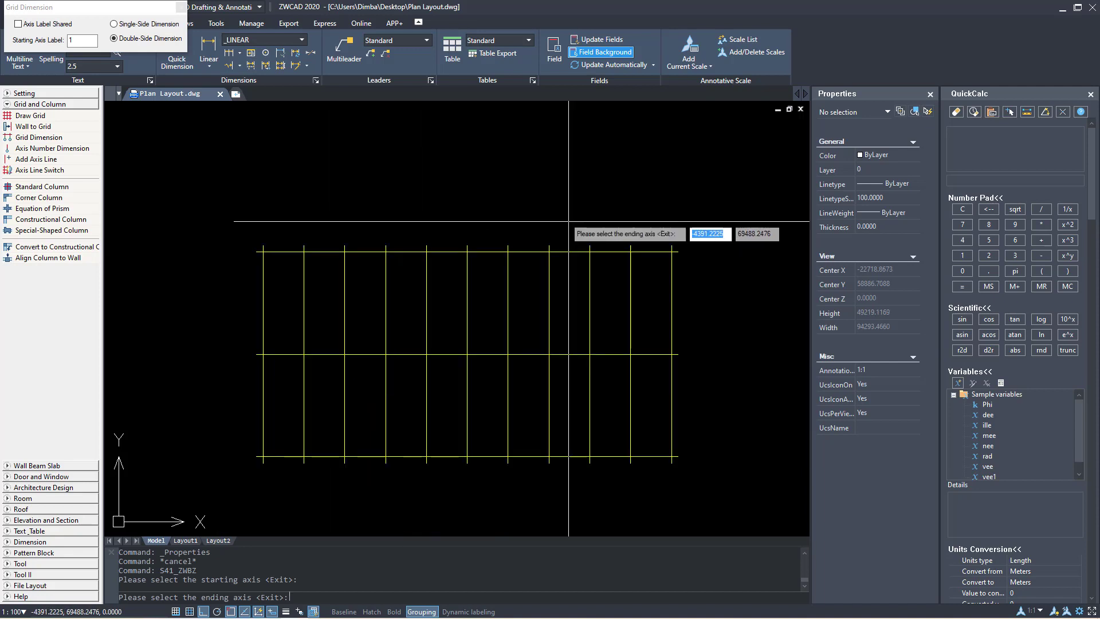
left_click(690, 219)
scroll(701, 241, "down", 2)
left_click(667, 236)
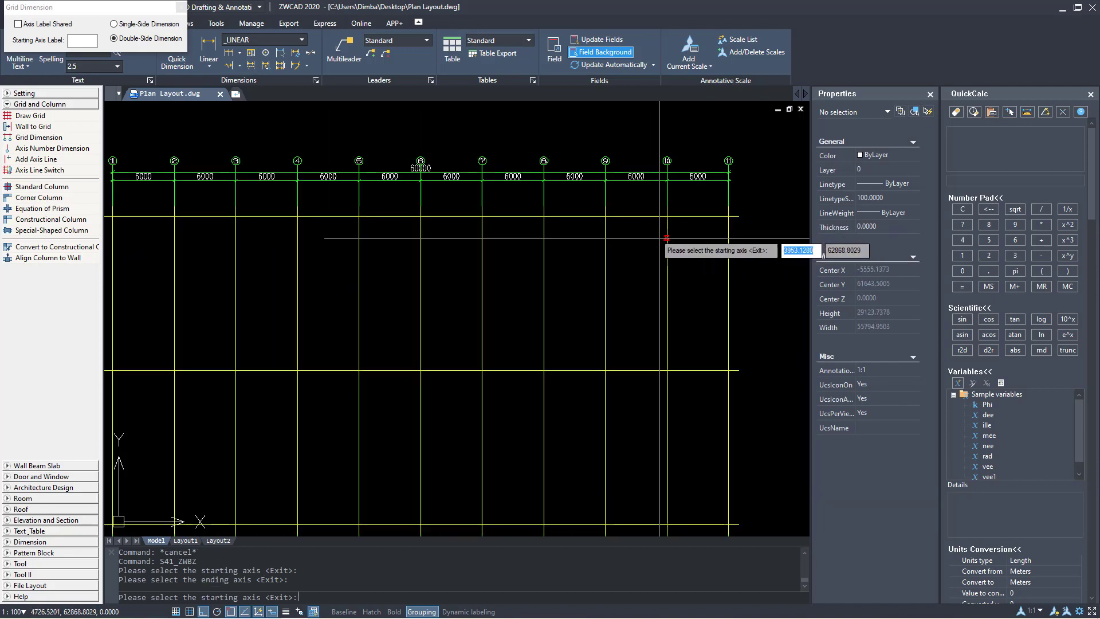
scroll(630, 224, "down", 1)
scroll(488, 191, "up", 5)
key("Return")
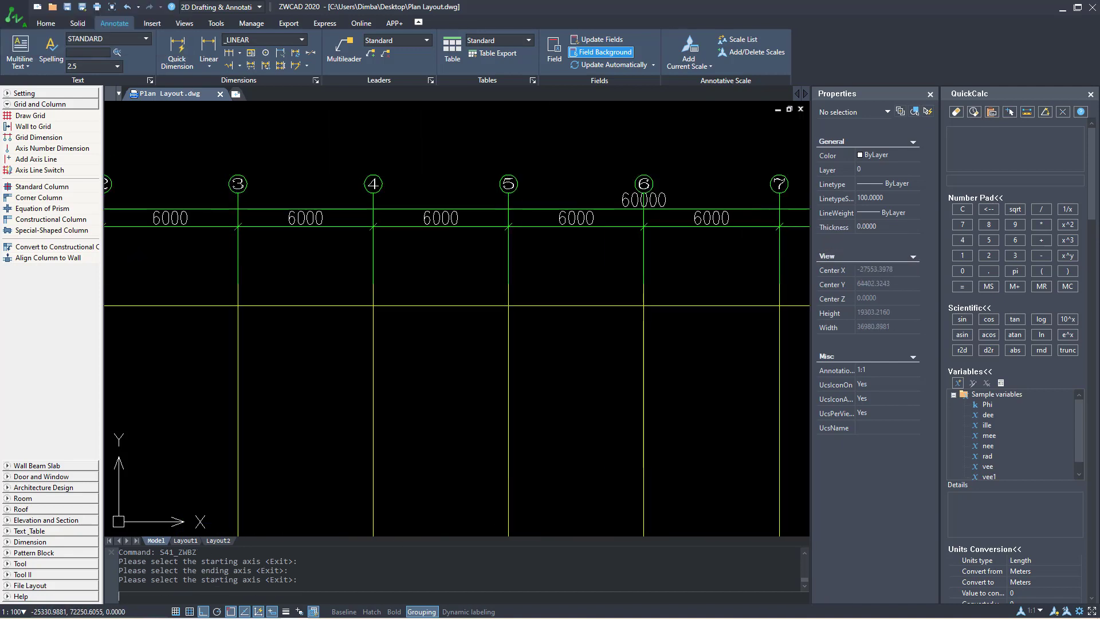
Add double-side grid dimensions and axis labels to the horizontal axes, from the uppermost to the lowest axis.
scroll(510, 189, "down", 4)
scroll(418, 195, "up", 5)
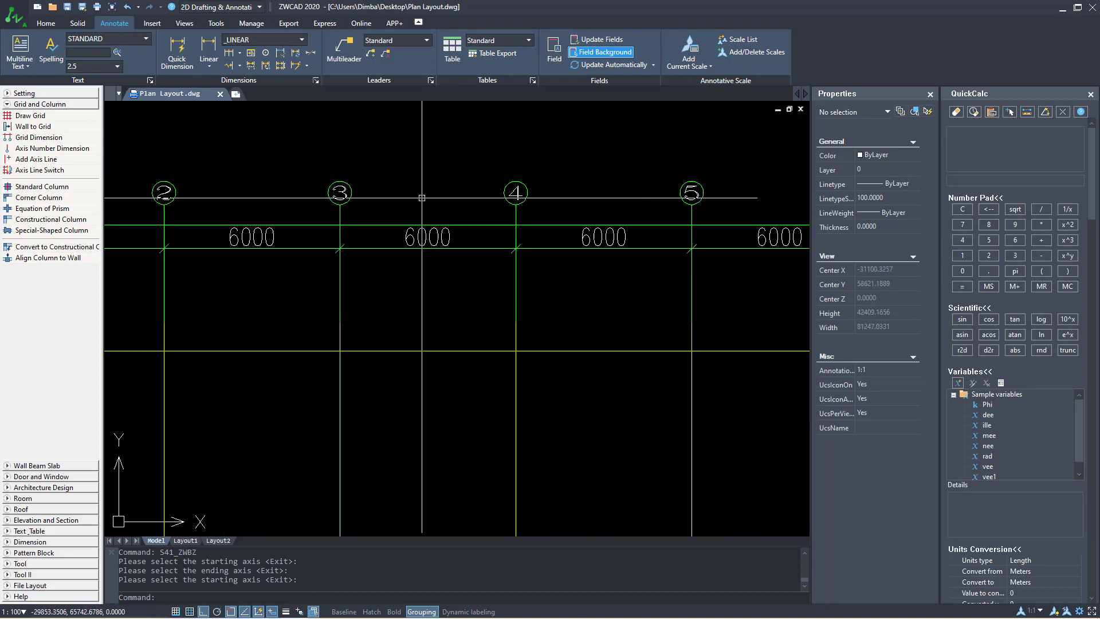
scroll(453, 207, "down", 3)
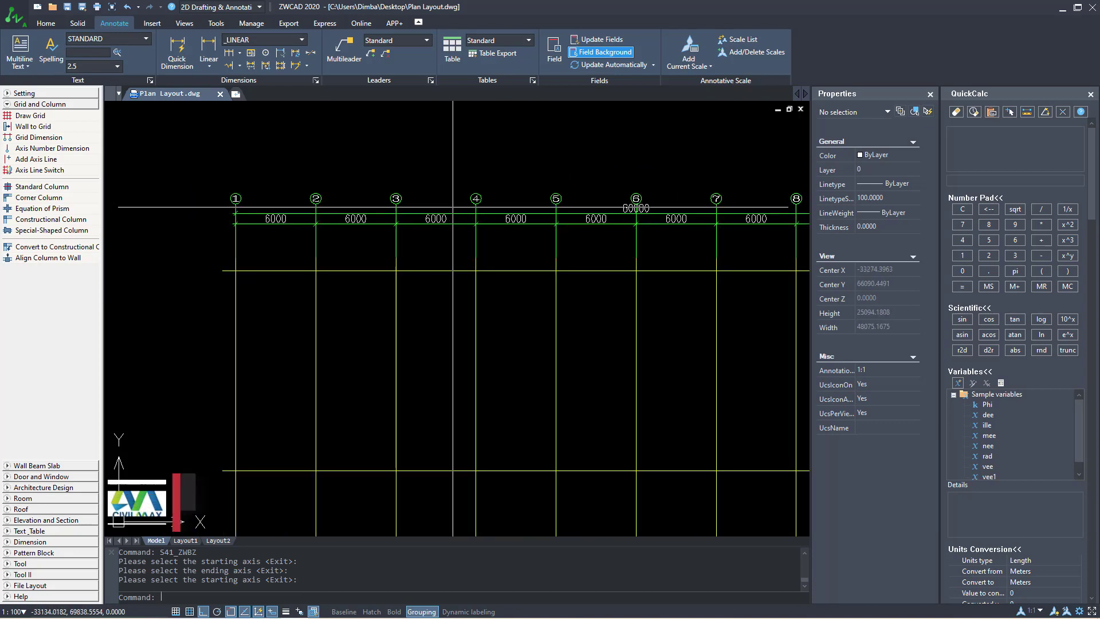
left_click(64, 148)
scroll(227, 283, "up", 2)
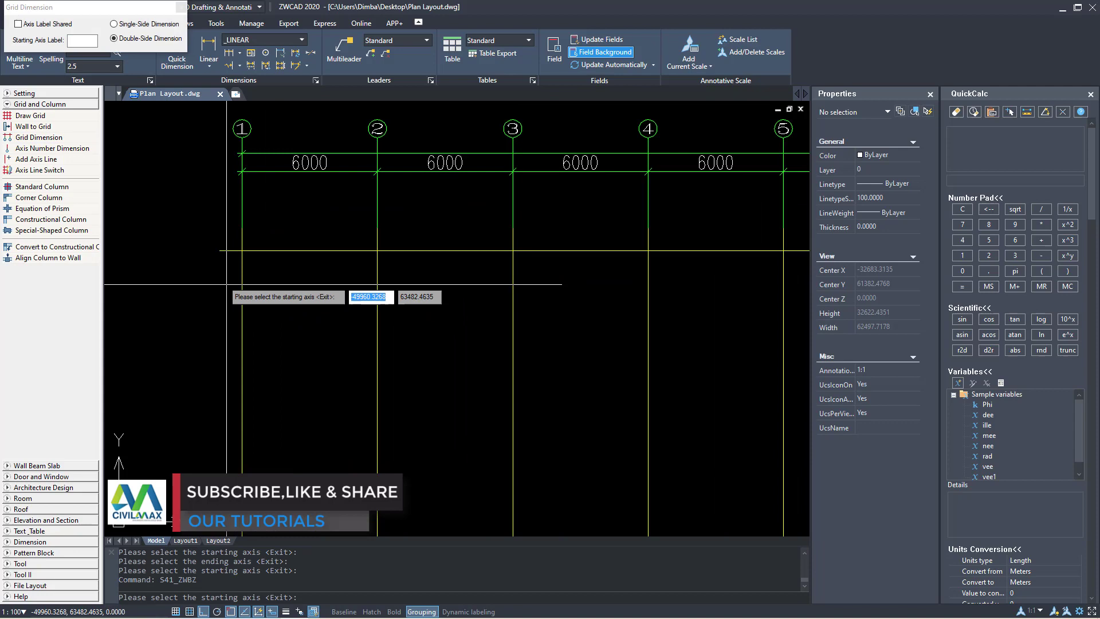
left_click(241, 252)
scroll(241, 253, "down", 3)
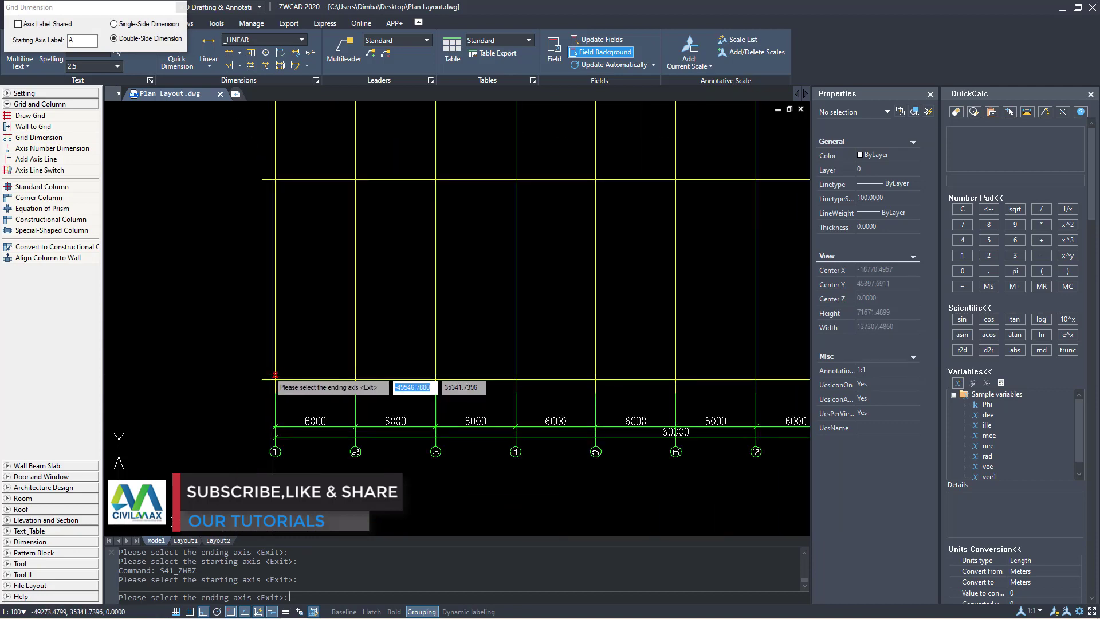
left_click(275, 375)
scroll(393, 344, "down", 2)
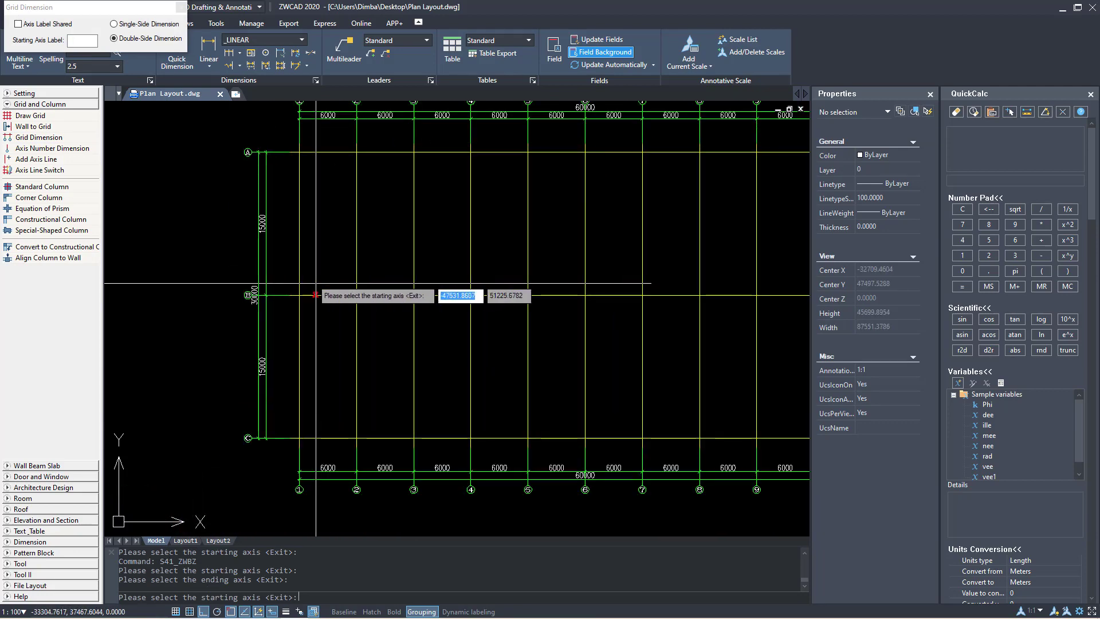
key("Escape")
scroll(304, 303, "down", 1)
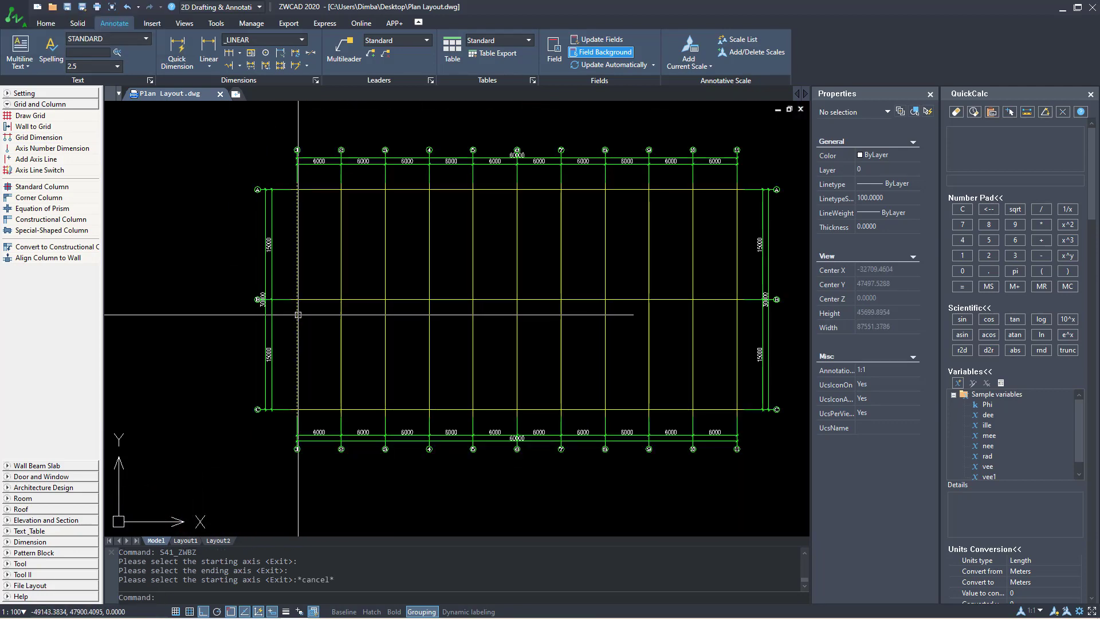
Close the object properties and move the inner 15000 dimension line beside axis A closer to the grid's right edge.
left_click(930, 95)
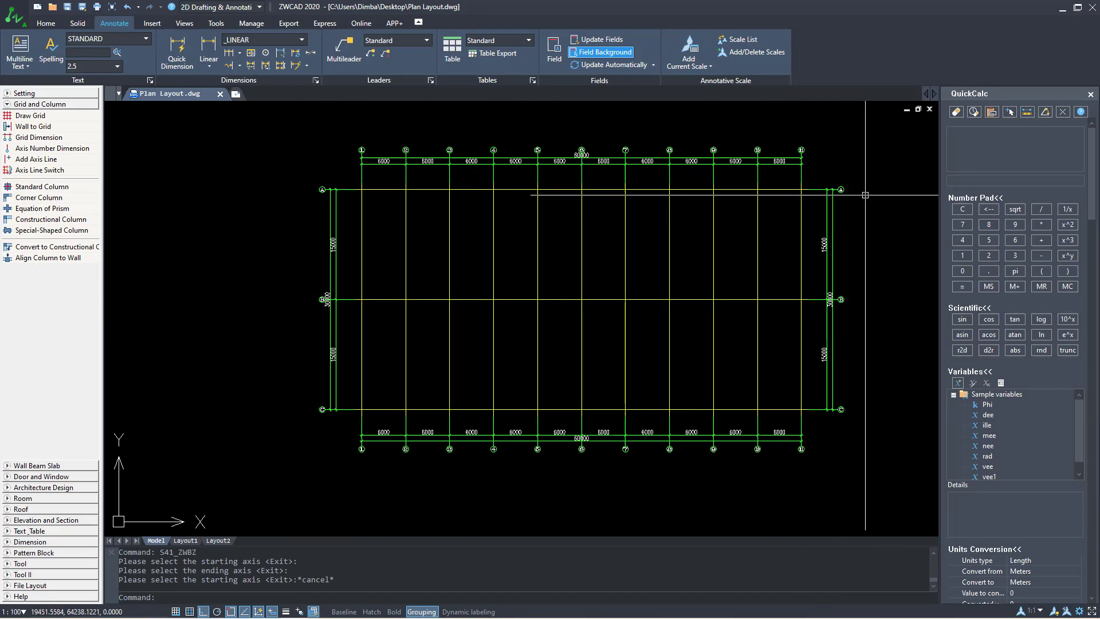
scroll(836, 190, "up", 2)
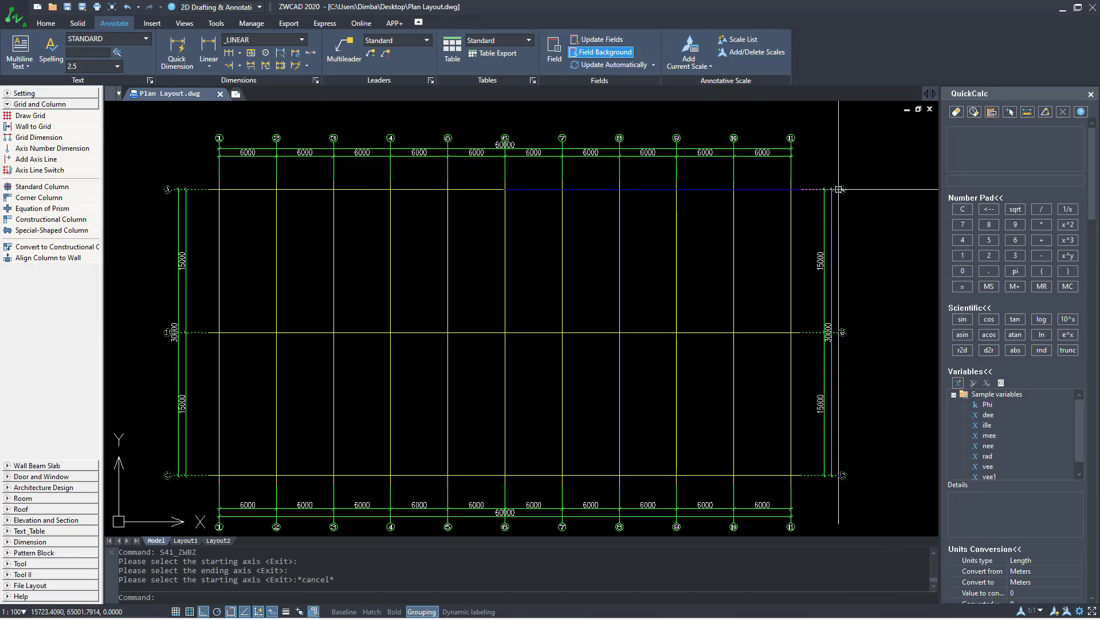
scroll(862, 198, "down", 1)
scroll(863, 198, "up", 5)
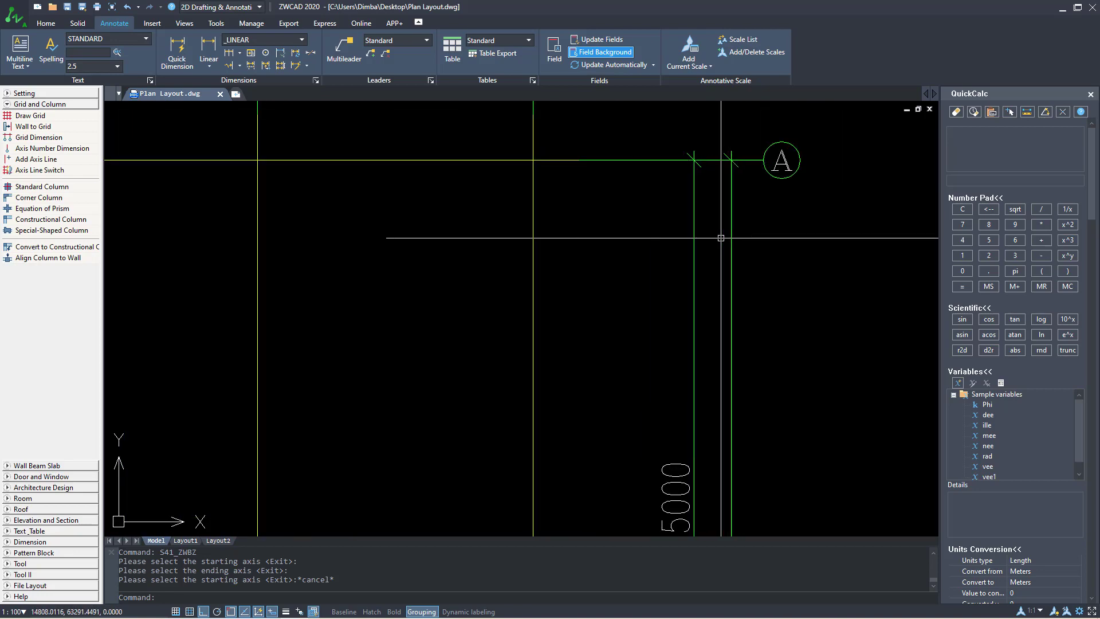
left_click_drag(710, 172, 679, 149)
left_click(694, 160)
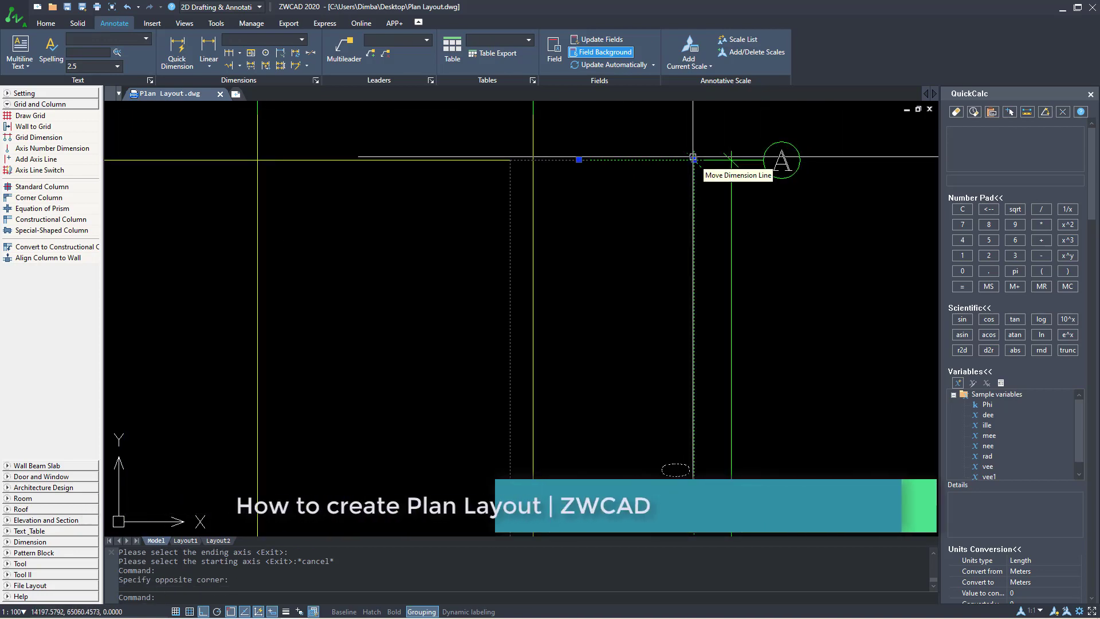
left_click(694, 160)
scroll(618, 247, "down", 4)
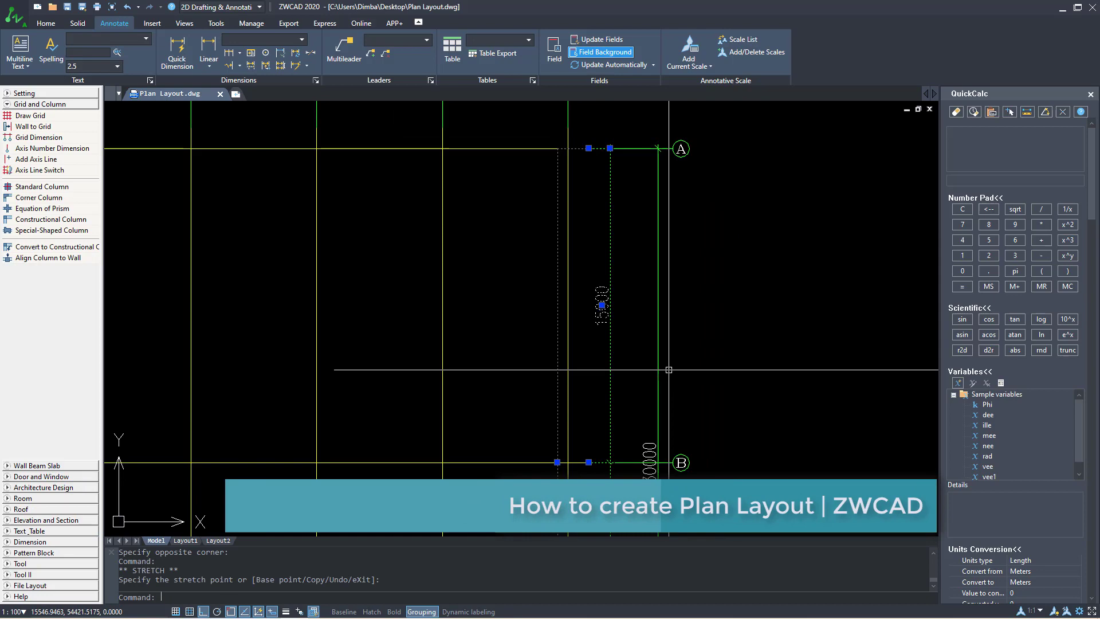
Move the inner row of 6000 dimensions above the grid closer to axis A.
scroll(619, 258, "down", 2)
scroll(224, 183, "up", 6)
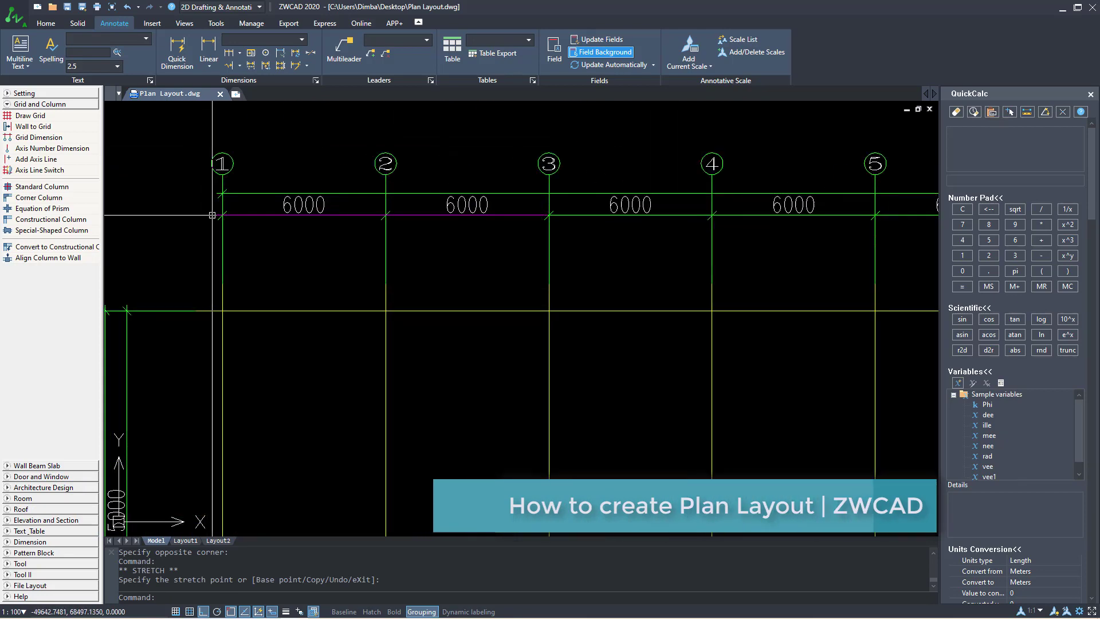
left_click_drag(431, 265, 217, 198)
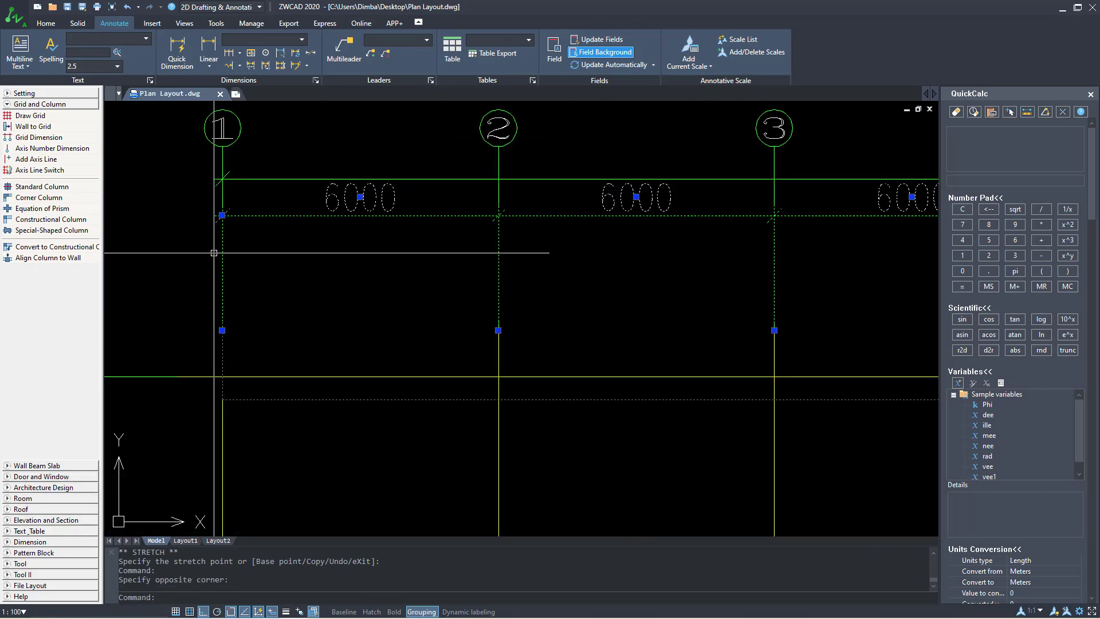
scroll(221, 250, "down", 4)
scroll(381, 282, "down", 3)
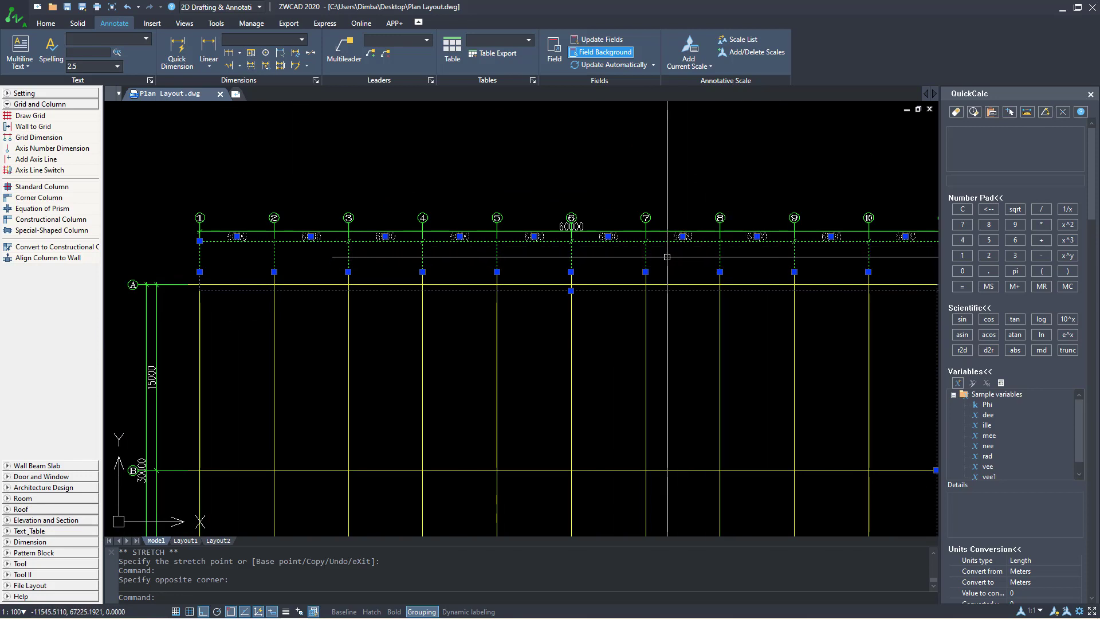
scroll(216, 256, "up", 1)
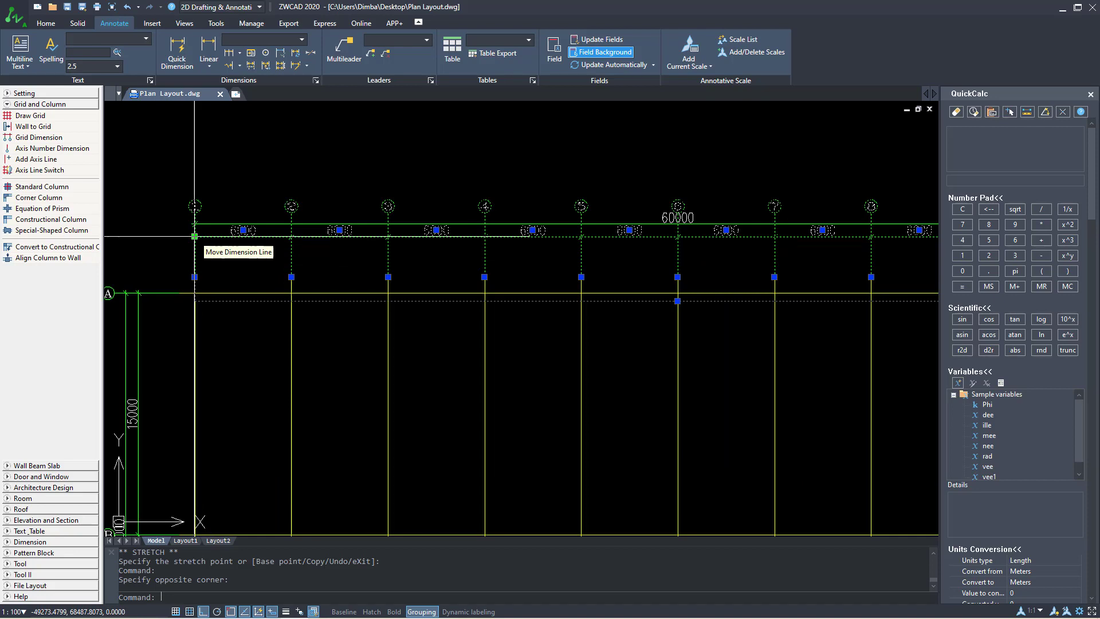
left_click(194, 235)
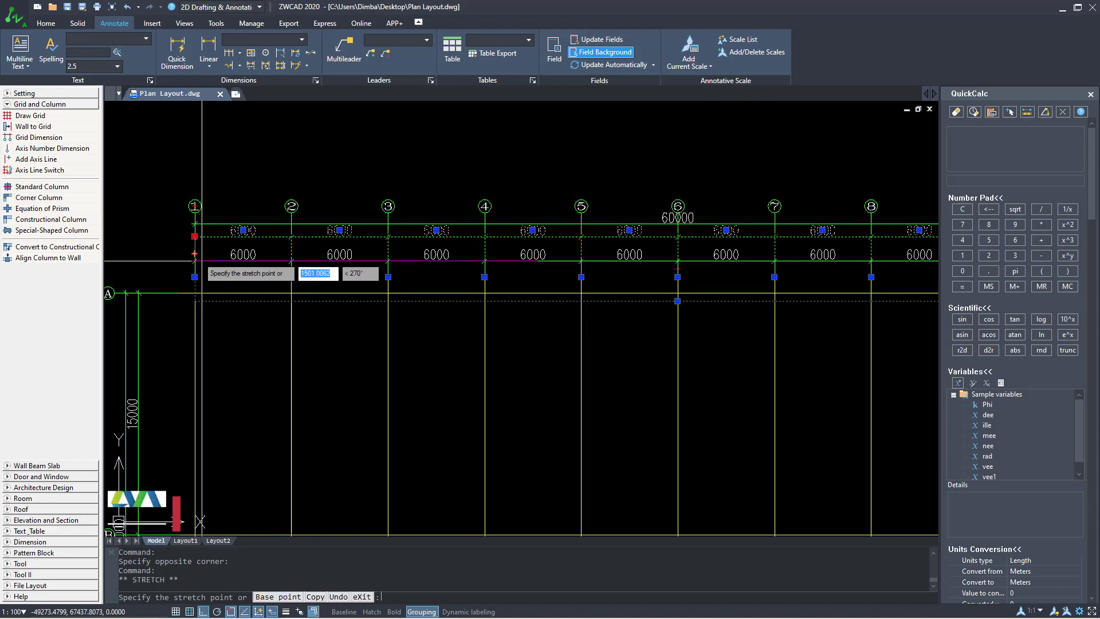
key("Escape")
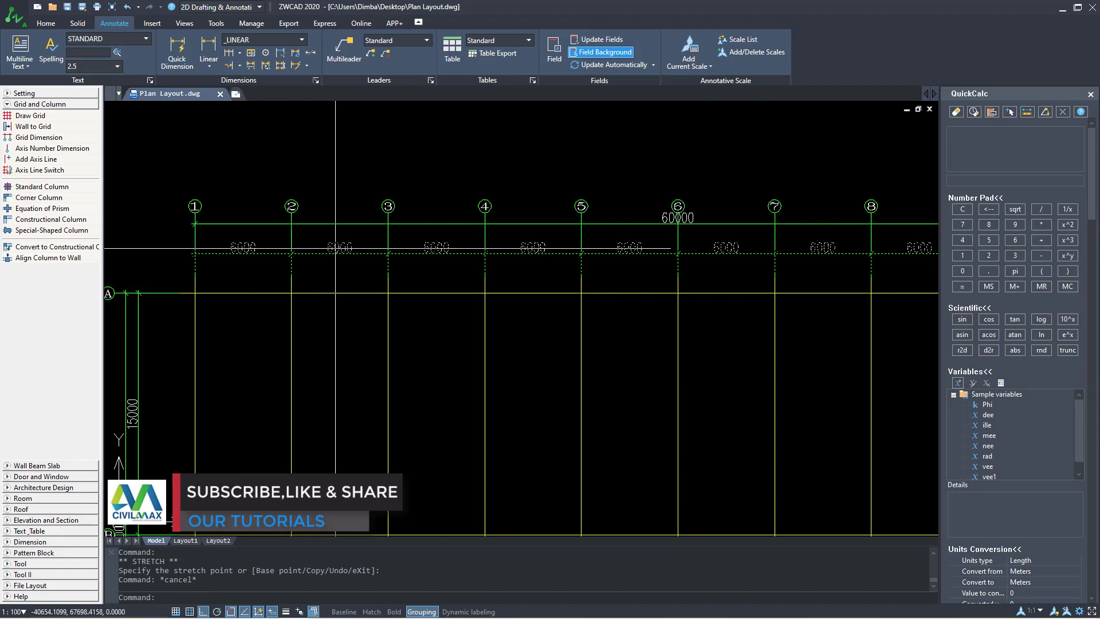
Try to move the overall 60000 dimension line above the grid closer to the inner dimension row.
scroll(212, 224, "up", 2)
left_click(274, 211)
left_click(212, 241)
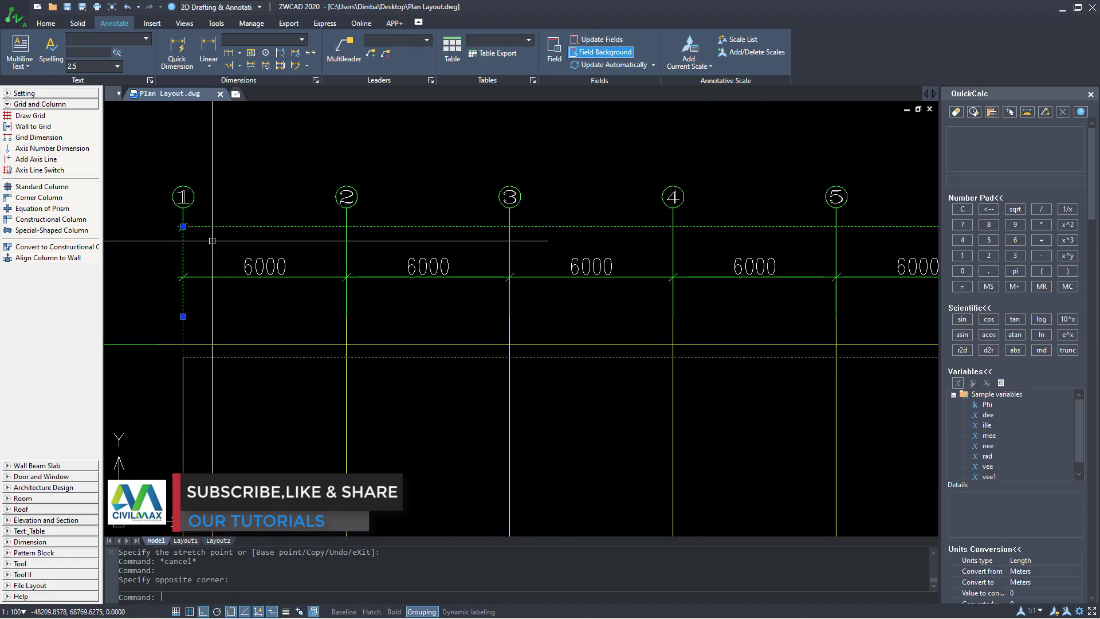
left_click(183, 227)
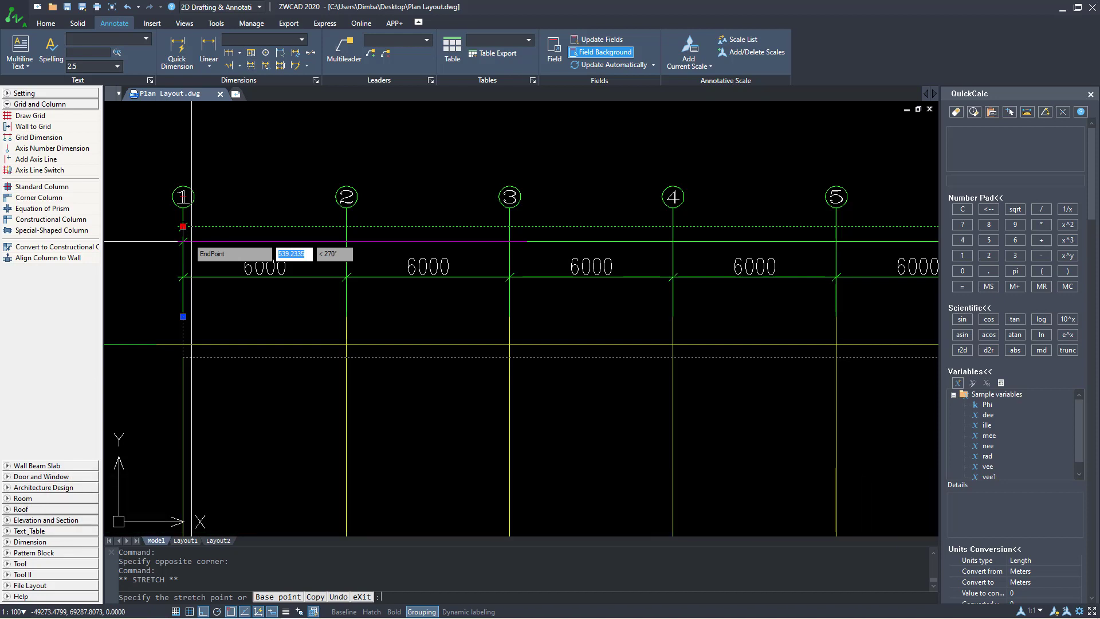
scroll(183, 240, "down", 2)
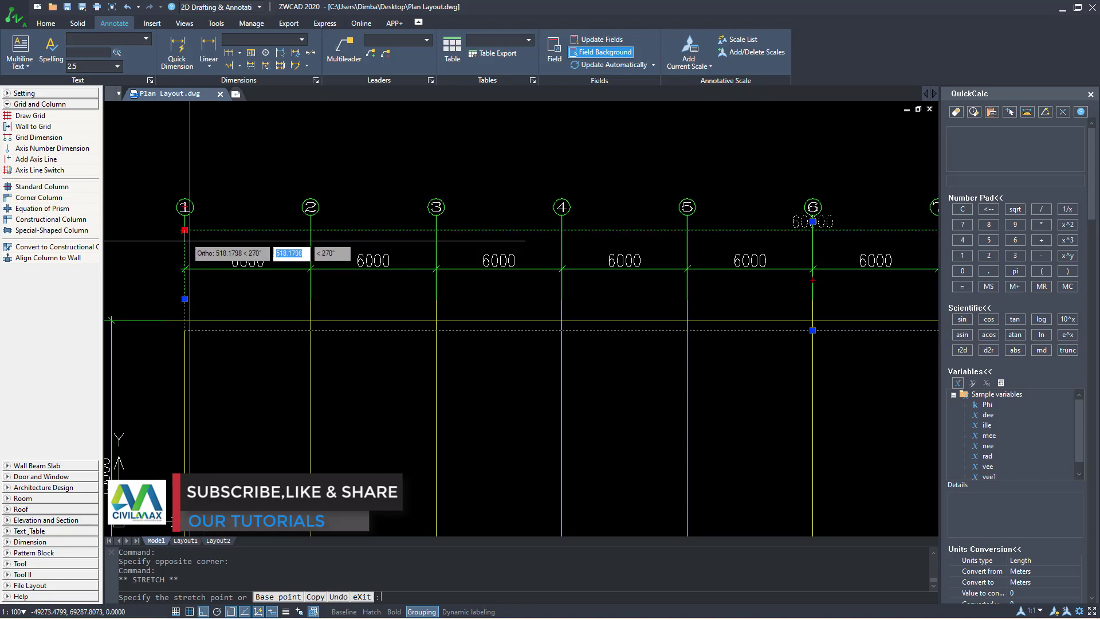
left_click(184, 230)
key("Escape")
scroll(308, 232, "down", 5)
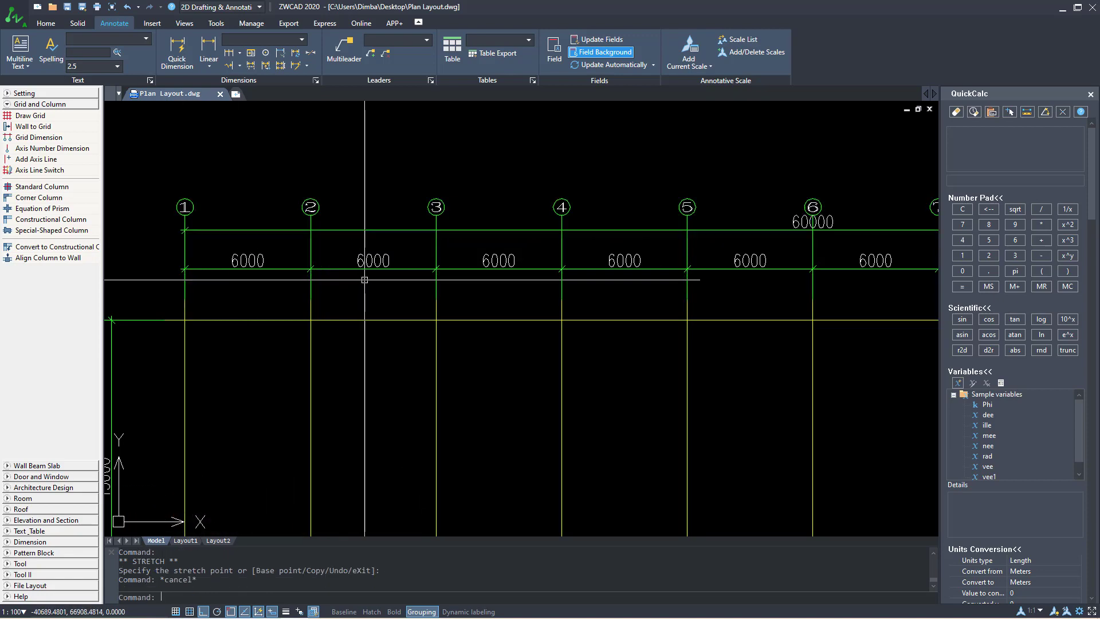
Move the inner 15000 dimension line beside axis 1 closer to the grid's left edge.
scroll(266, 359, "up", 5)
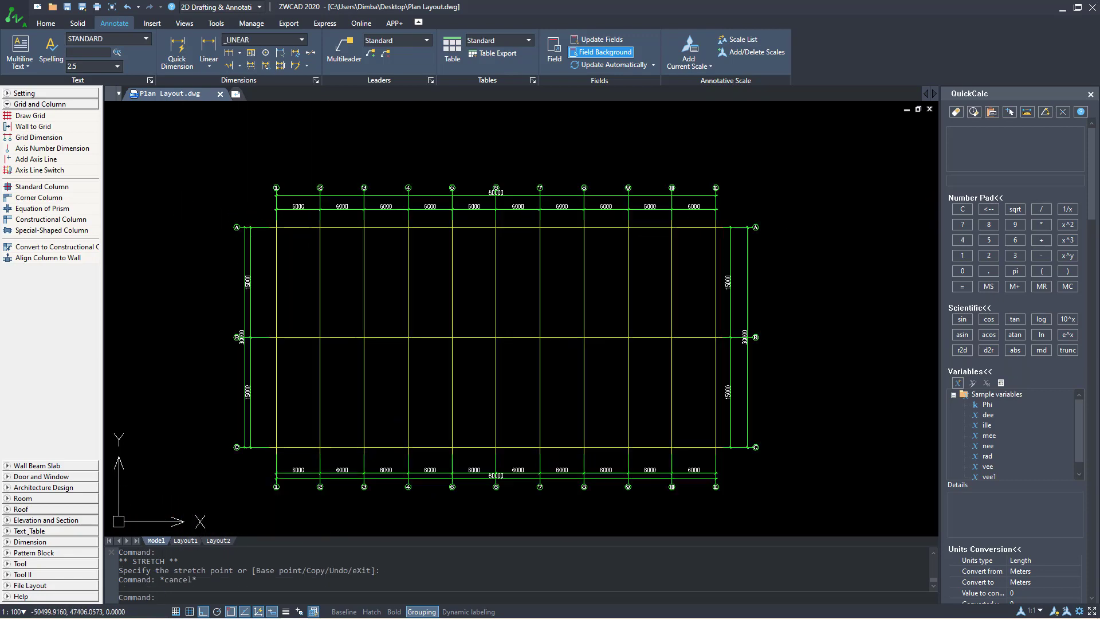
left_click(230, 367)
left_click(253, 375)
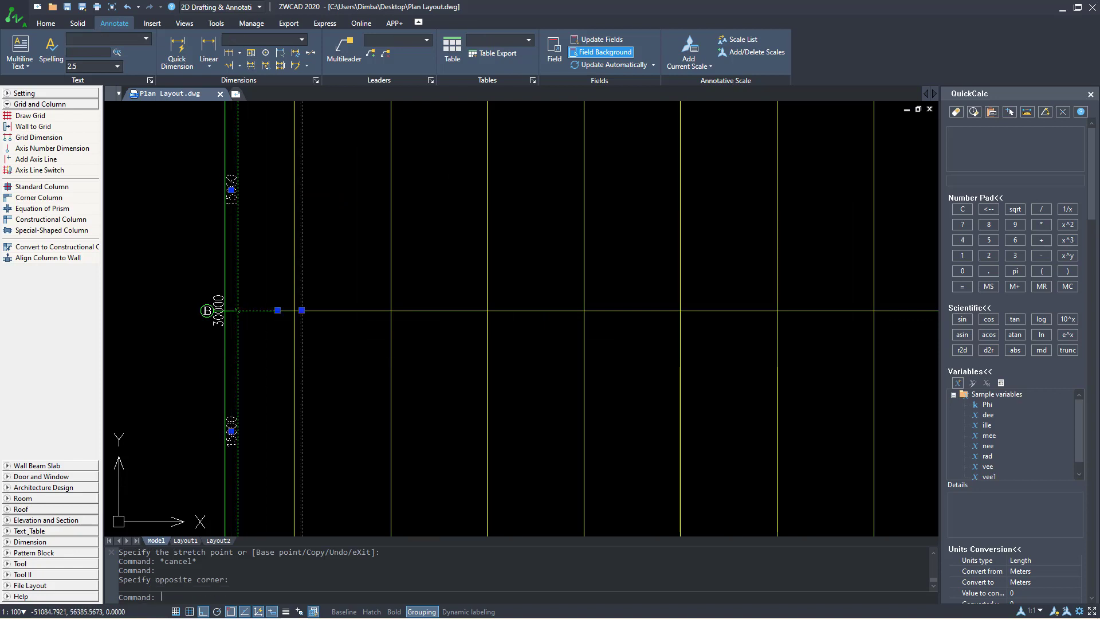
scroll(242, 419, "down", 3)
scroll(242, 419, "up", 5)
left_click(242, 418)
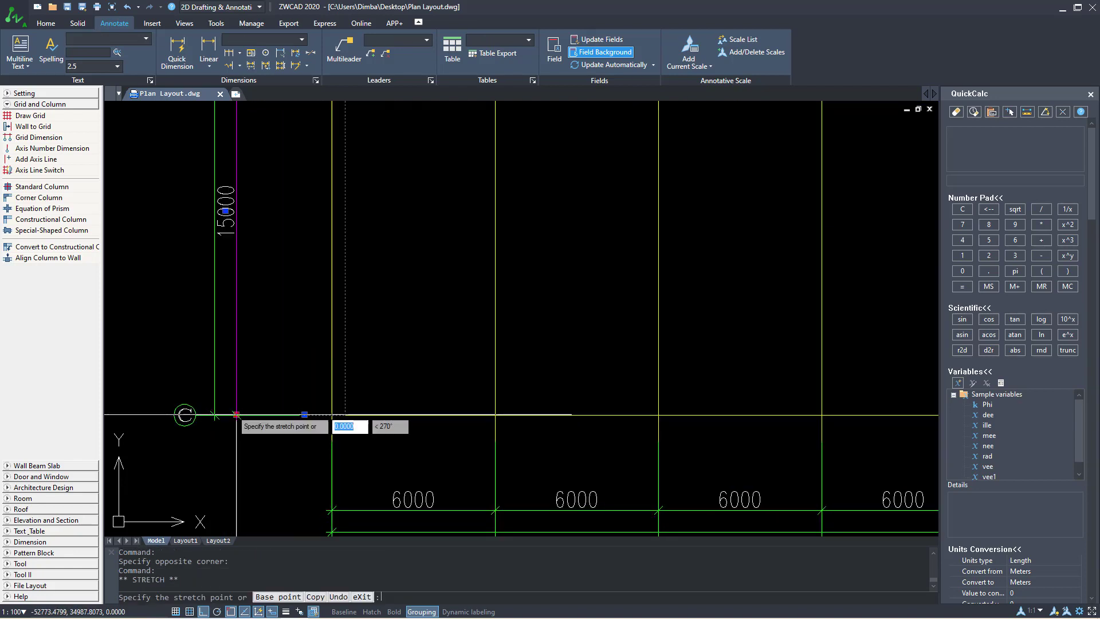
scroll(281, 388, "down", 4)
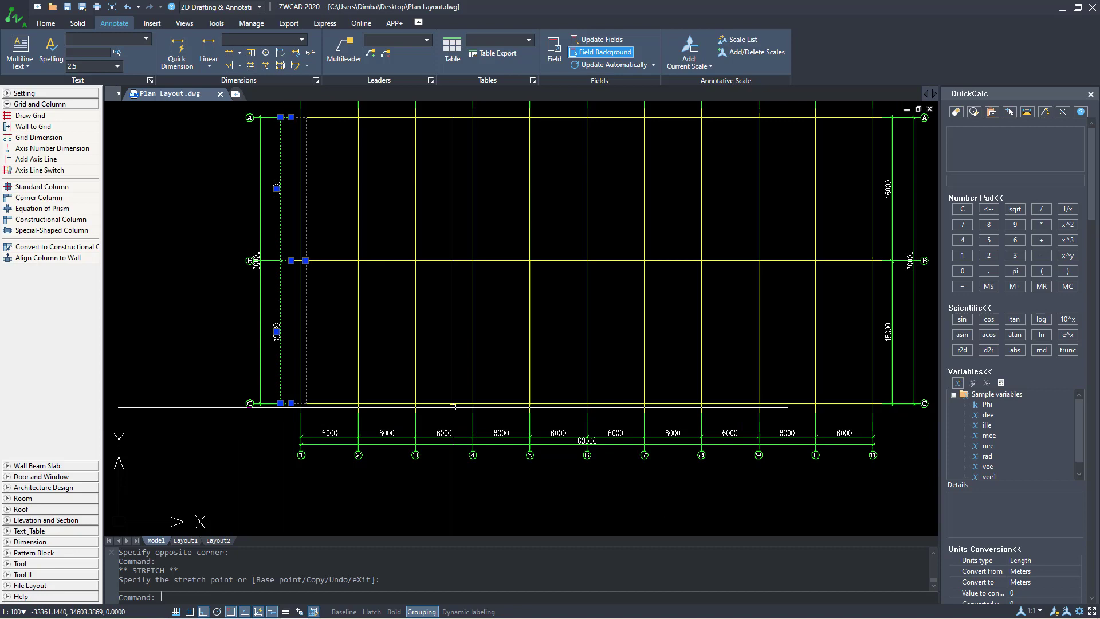
key("Escape")
Delete the inner 6000 dimensions and the overall 60000 dimension below the grid, keeping the axis labels.
scroll(602, 251, "down", 2)
scroll(468, 204, "down", 1)
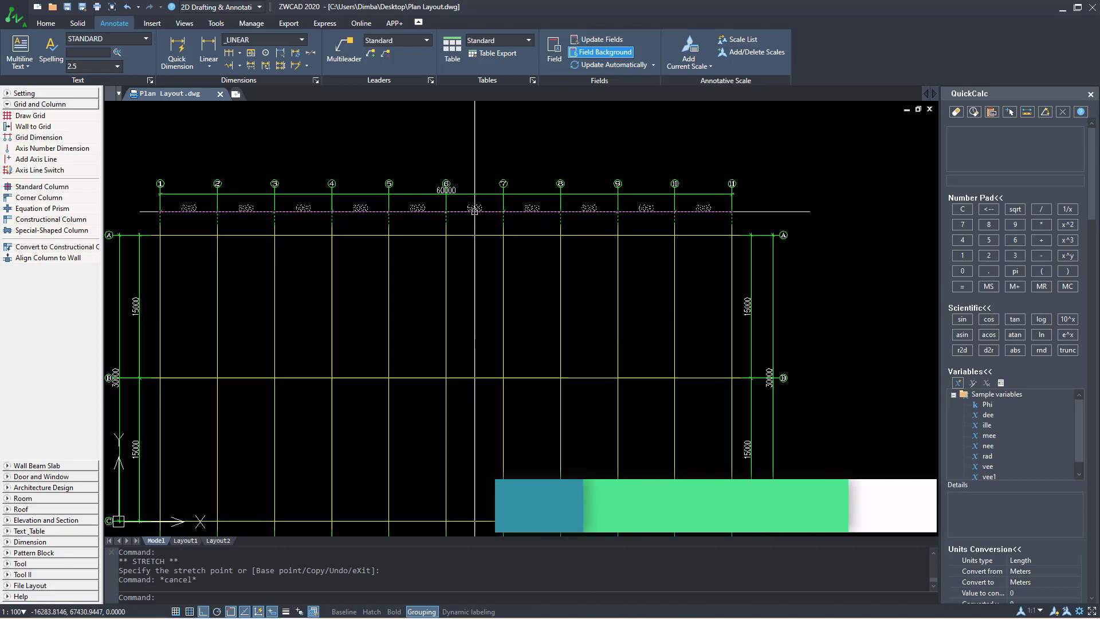
scroll(477, 423, "up", 4)
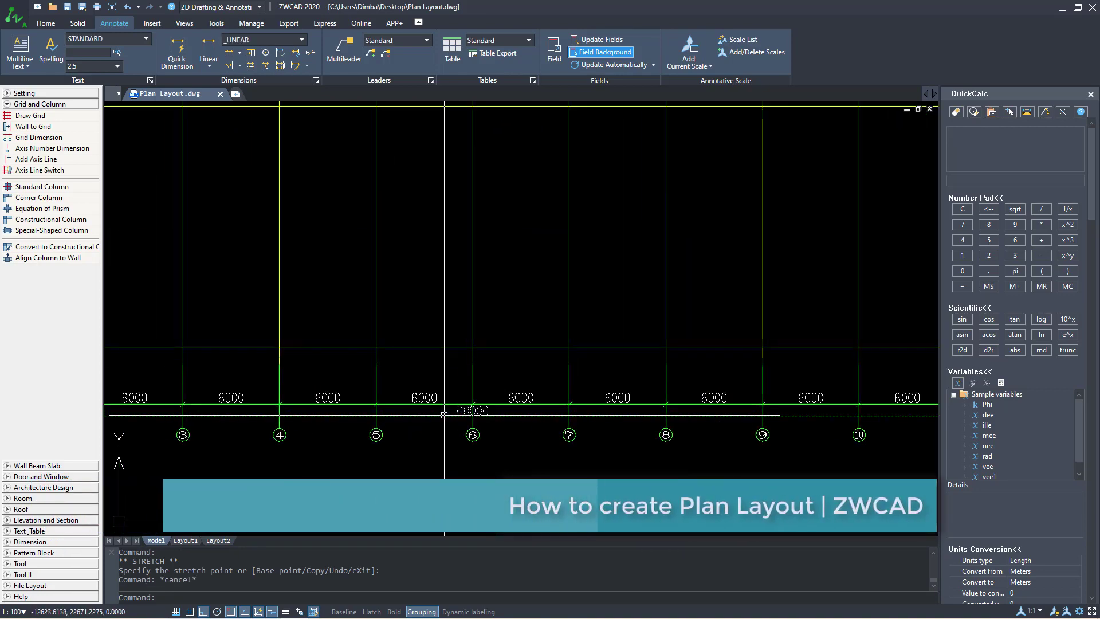
scroll(229, 401, "down", 3)
scroll(221, 403, "up", 2)
scroll(221, 403, "down", 3)
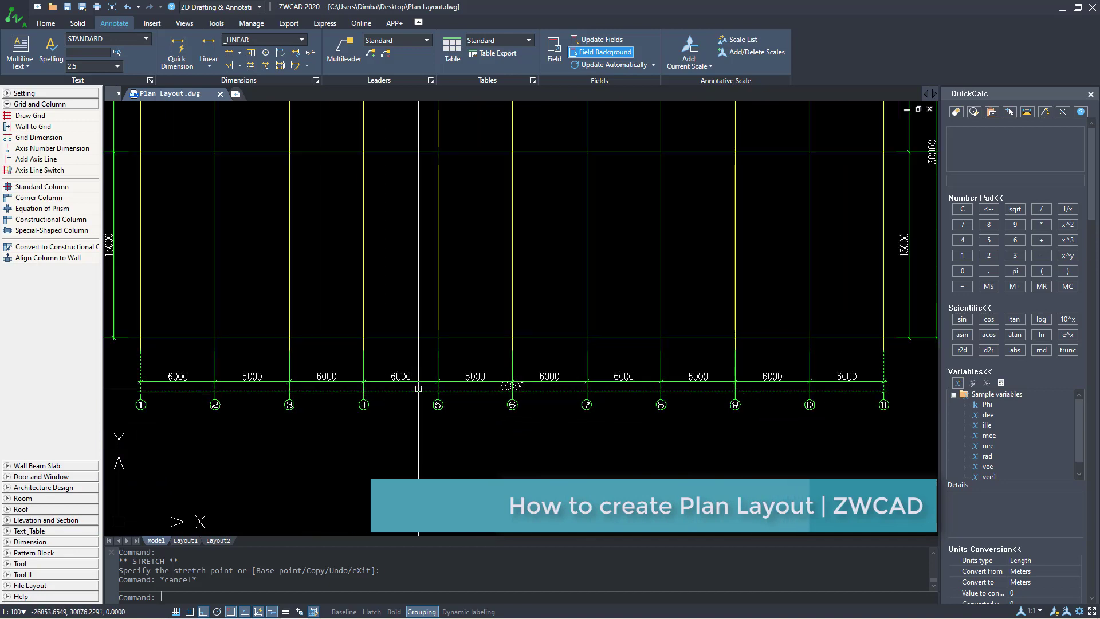
scroll(427, 349, "up", 3)
left_click(481, 304)
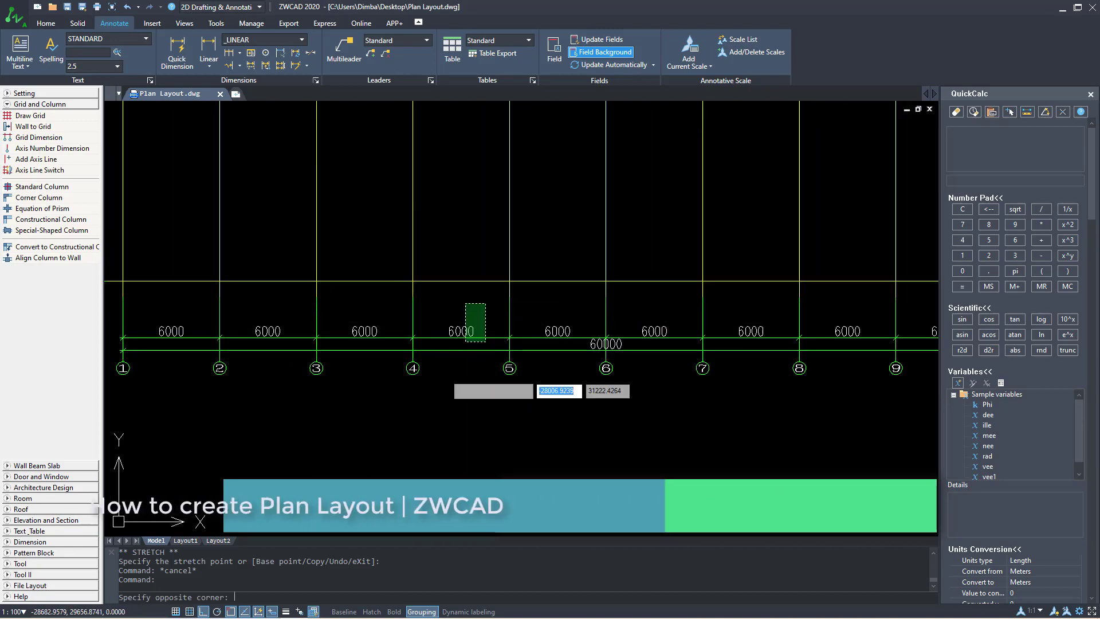
left_click(450, 390)
key("Delete")
scroll(487, 398, "down", 3)
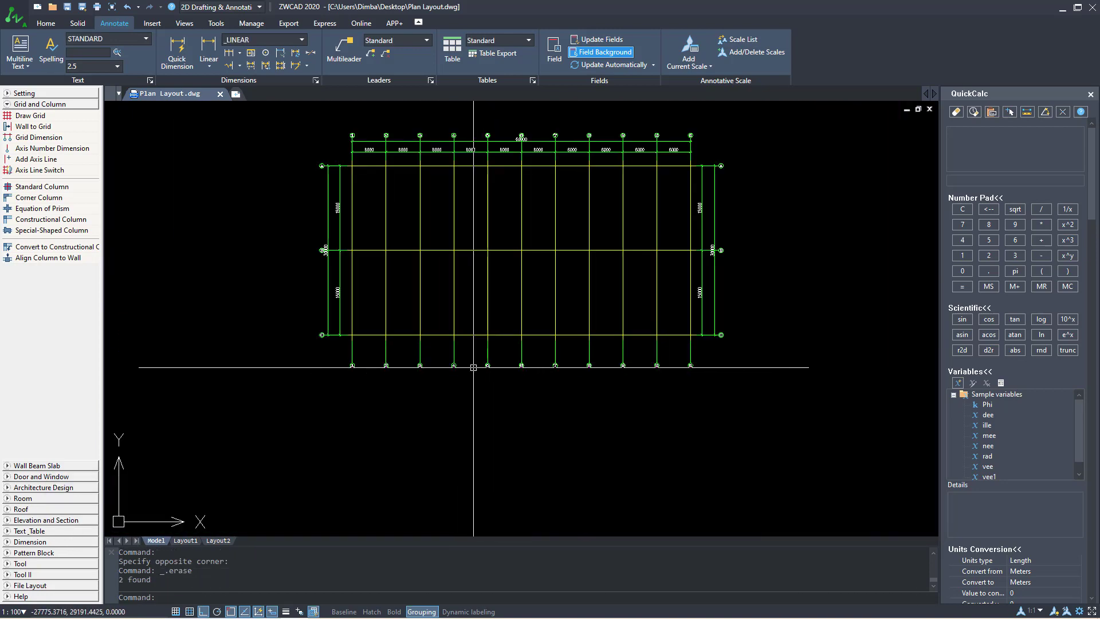
Delete the 15000 and 30000 dimensions beside axis 11, keeping the axis labels.
scroll(745, 241, "up", 3)
left_click(739, 140)
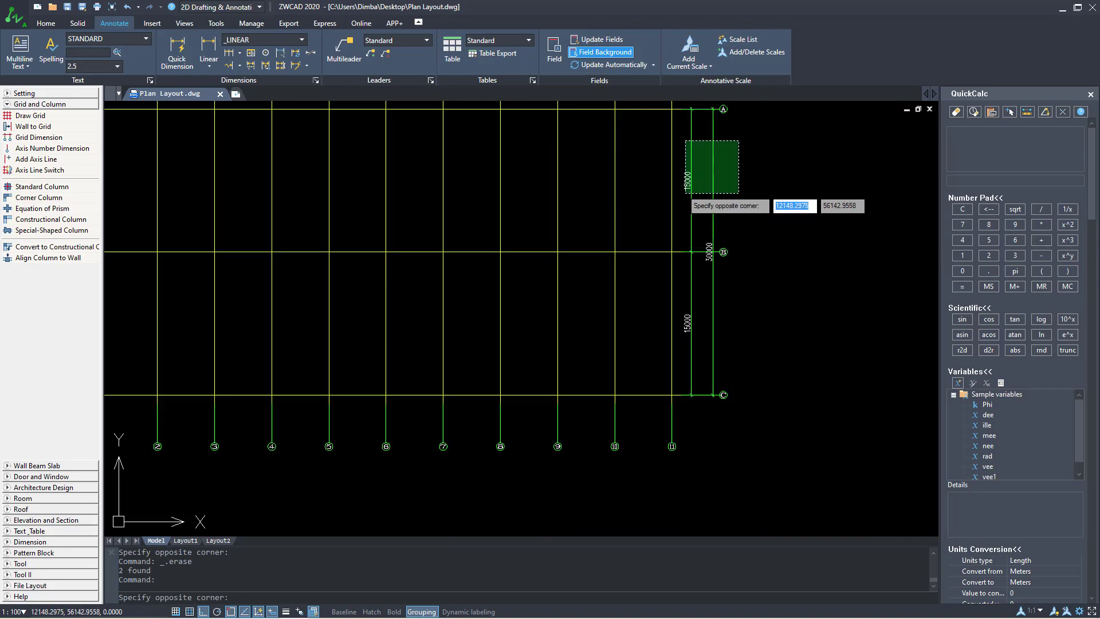
key("Escape")
scroll(739, 264, "down", 3)
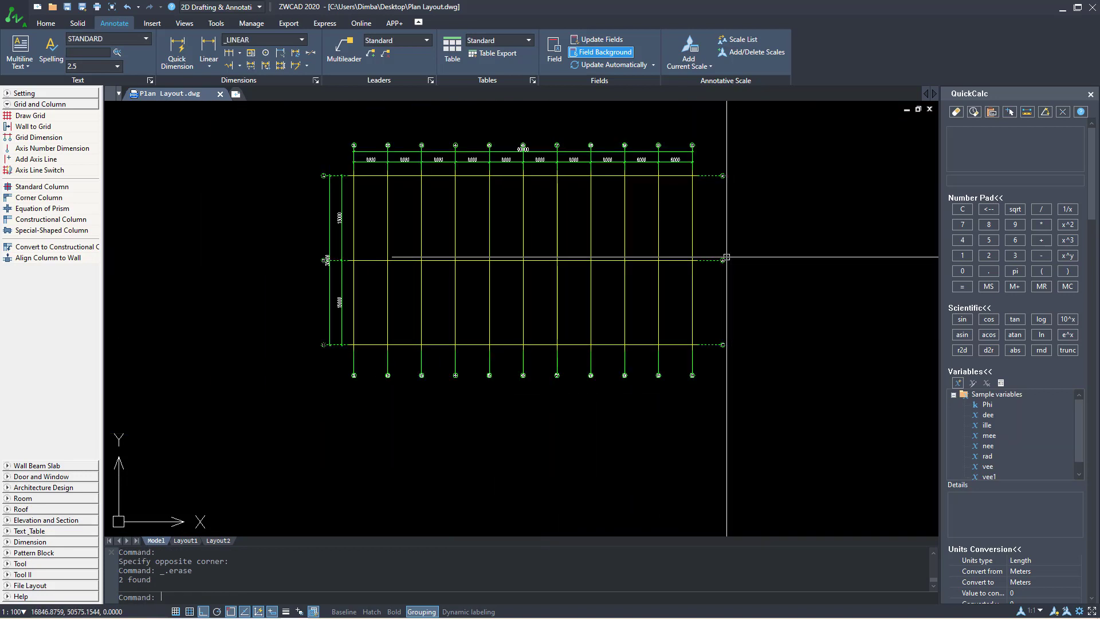
scroll(408, 377, "up", 5)
scroll(362, 383, "down", 4)
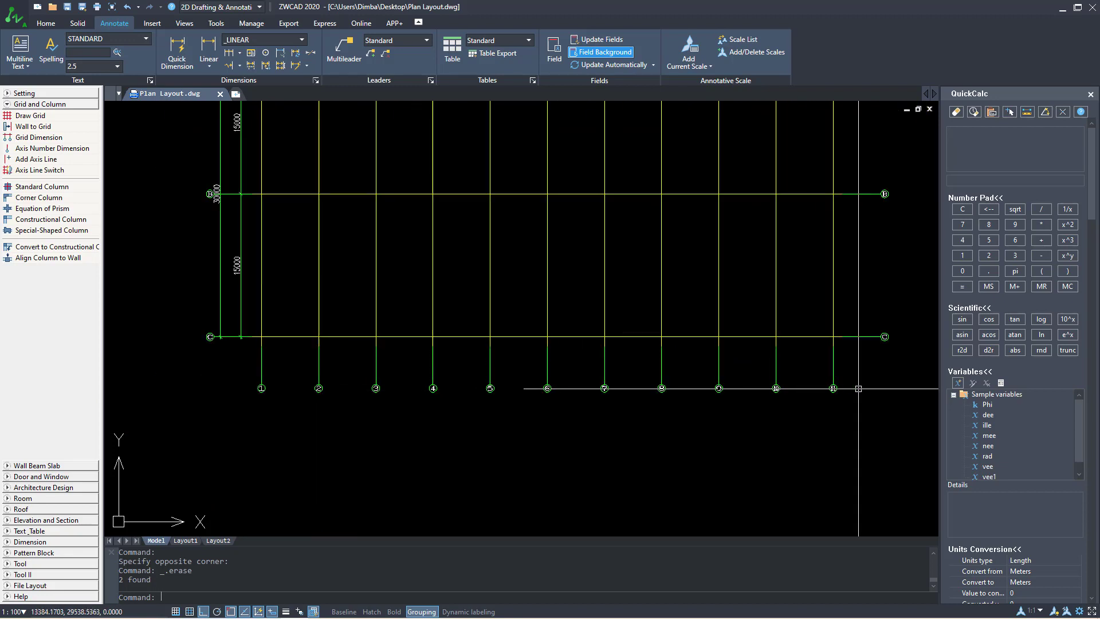
scroll(745, 391, "up", 2)
scroll(515, 344, "down", 4)
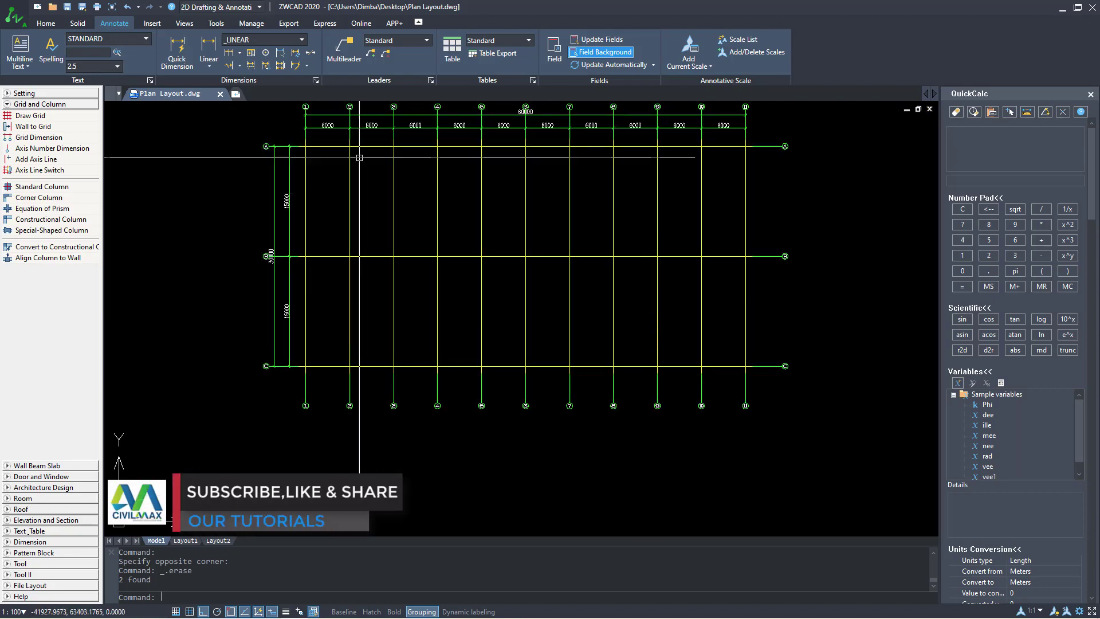
scroll(373, 230, "down", 2)
scroll(401, 172, "up", 3)
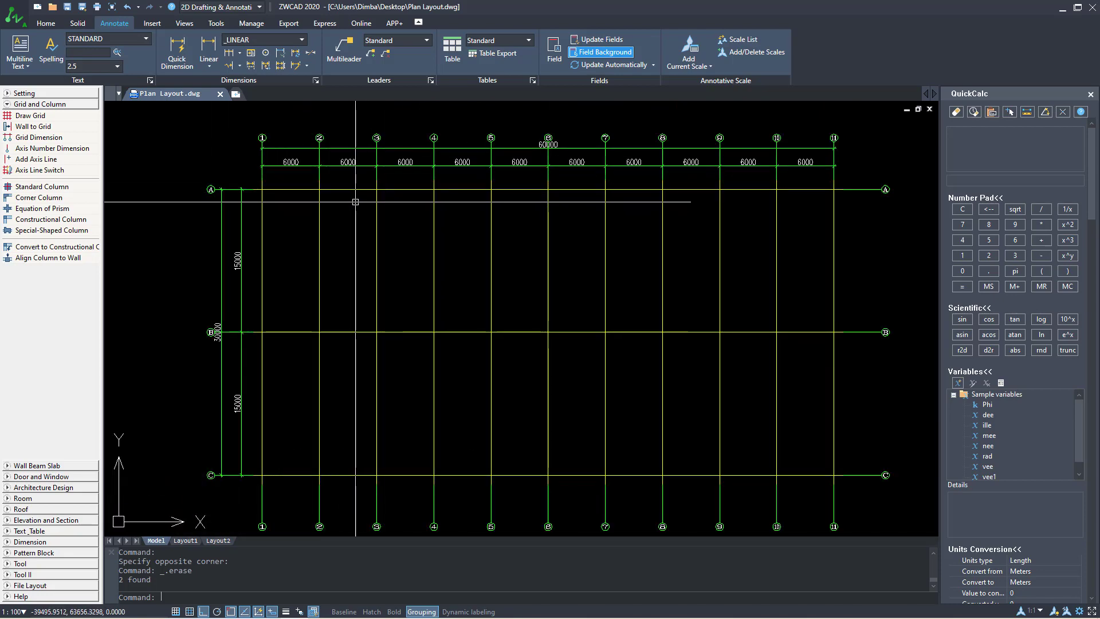
Start a Standard Column with a height of 500 and set it to be inserted along an axis.
scroll(252, 209, "up", 5)
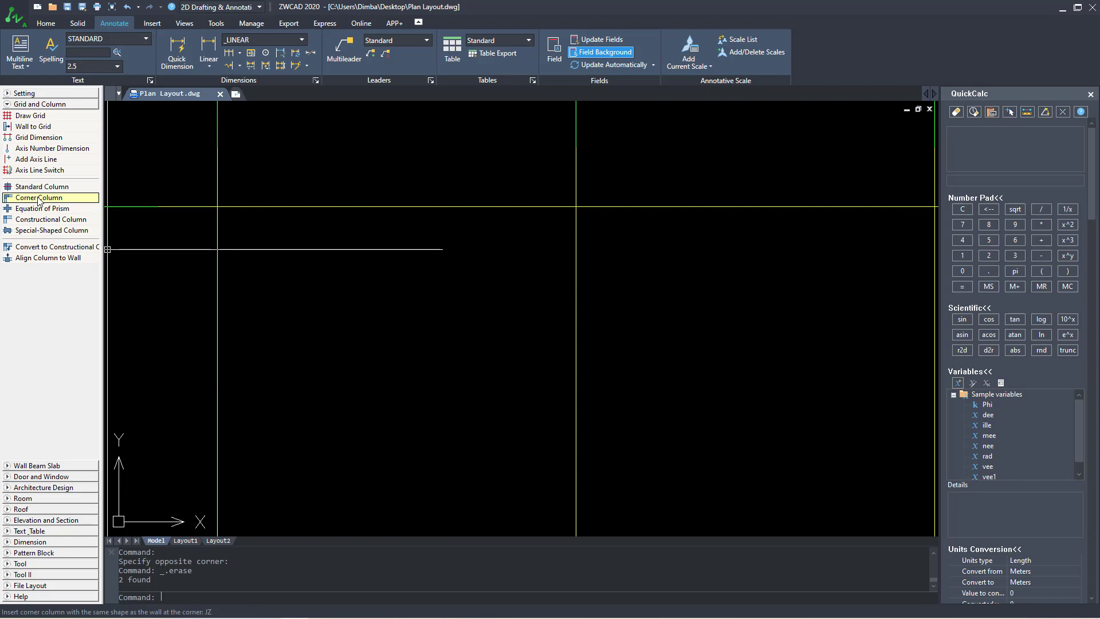
left_click(73, 189)
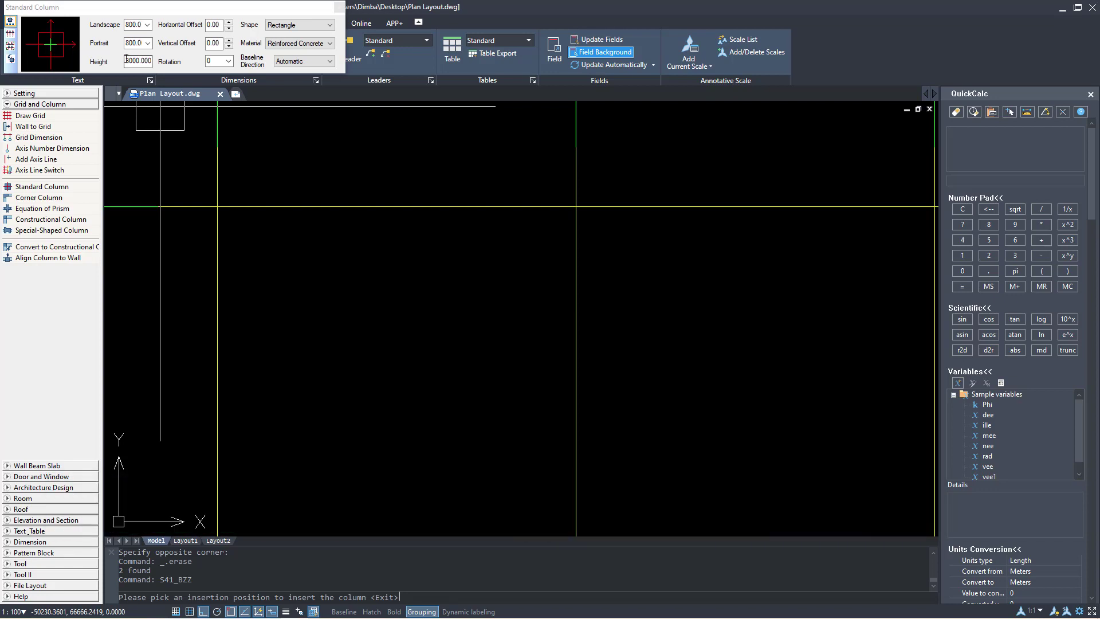
left_click_drag(126, 60, 143, 57)
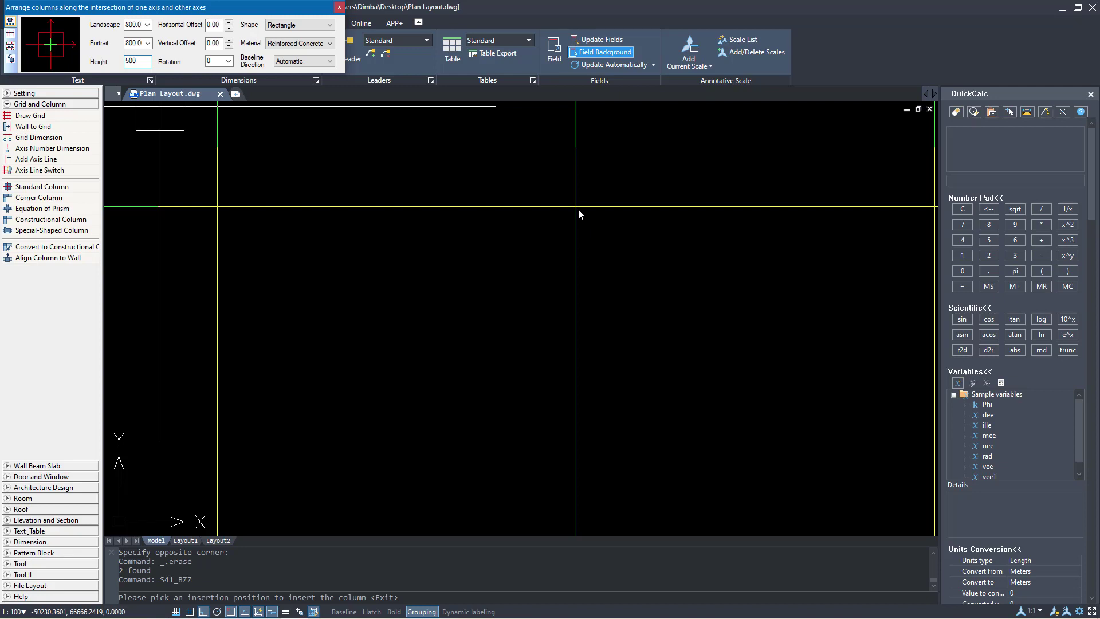
left_click(10, 34)
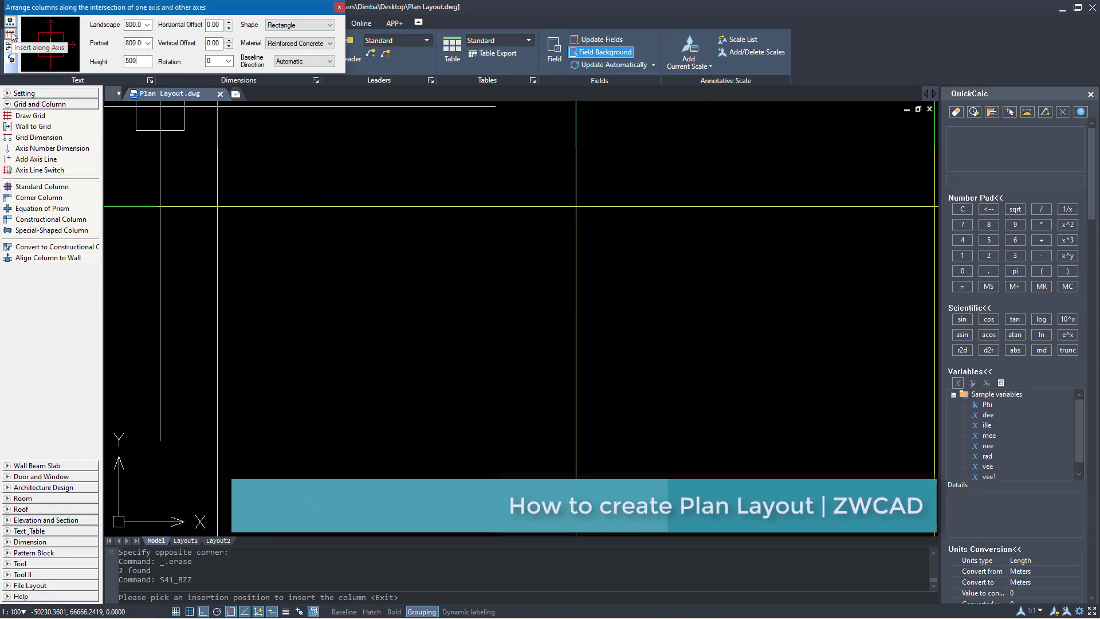
Insert the columns at all the grid intersections along horizontal axis A and finish the command.
scroll(229, 218, "down", 5)
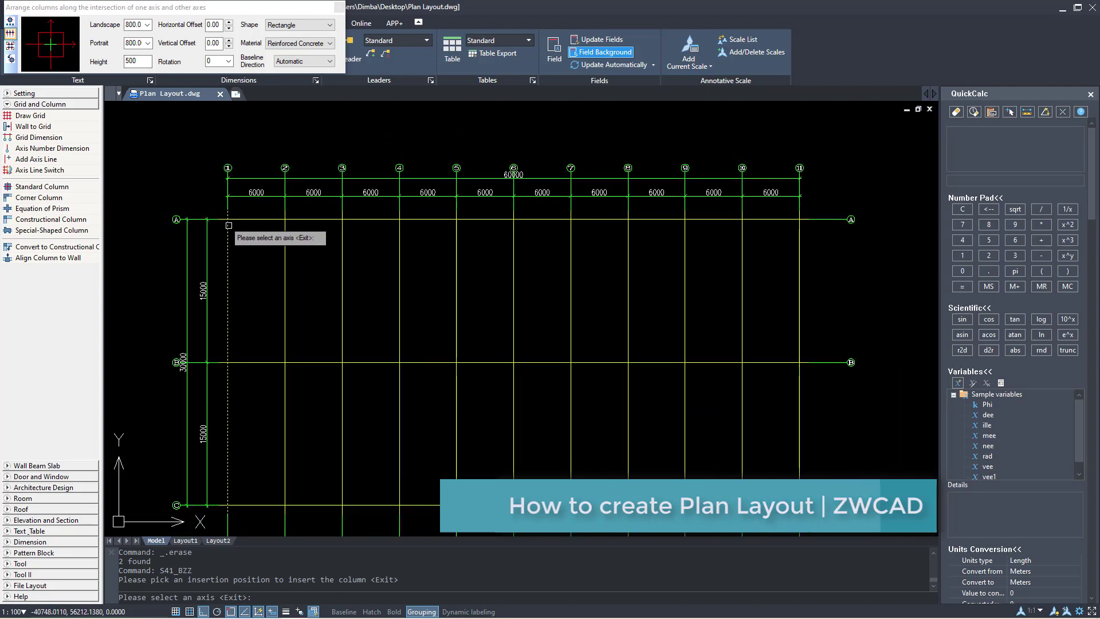
left_click(818, 211)
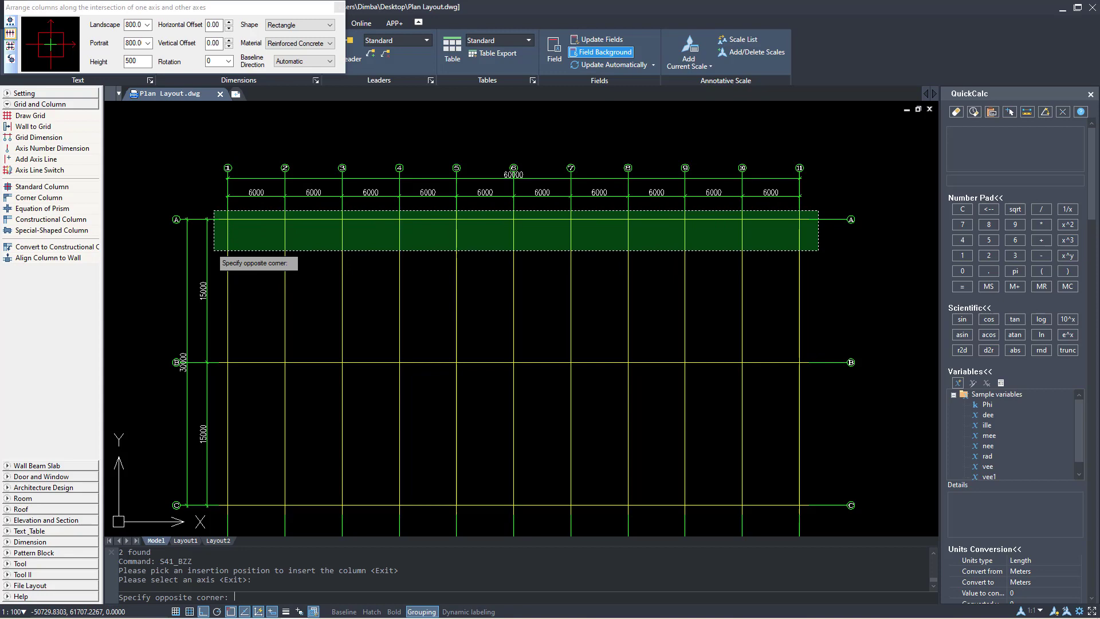
left_click(213, 250)
right_click(246, 241)
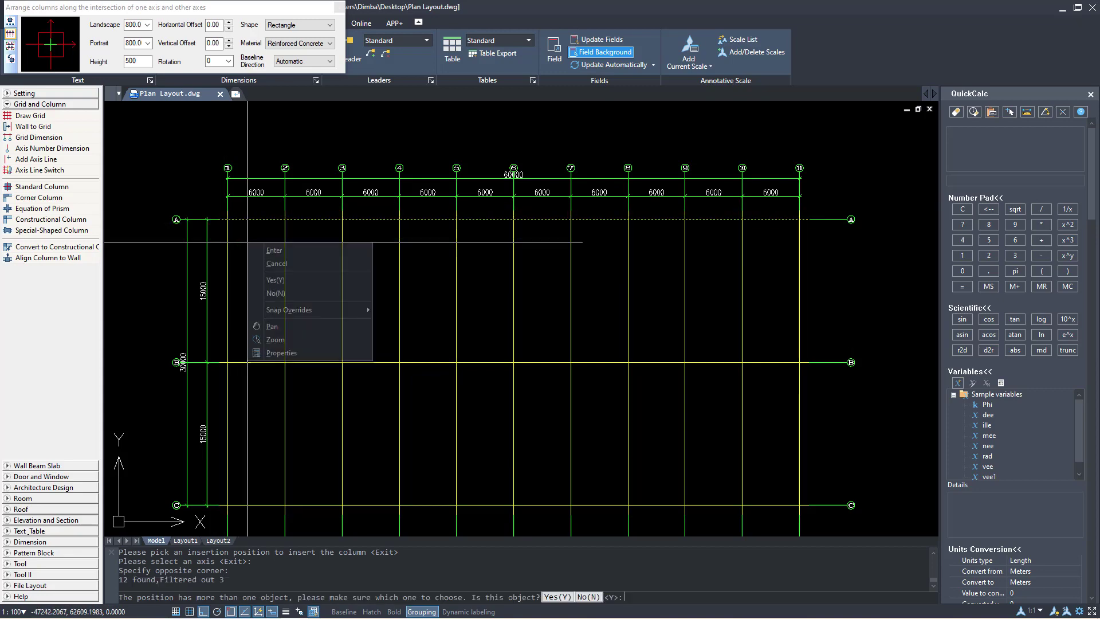
left_click(274, 250)
scroll(257, 218, "up", 7)
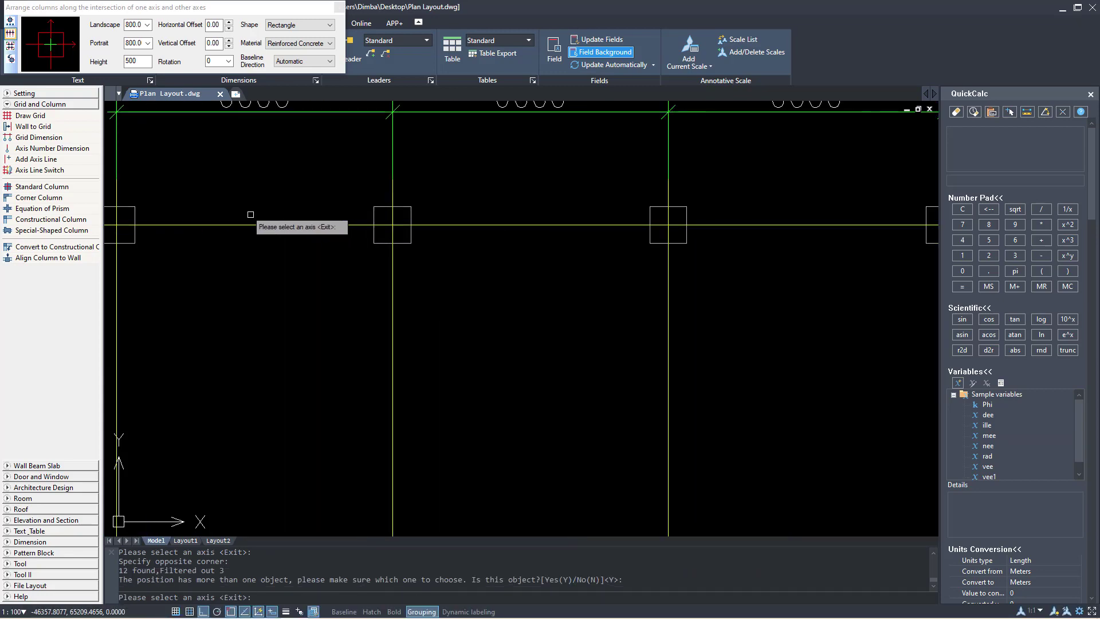
key("Escape")
Insert standard columns at all the grid intersections along horizontal axis C.
scroll(251, 215, "down", 5)
scroll(531, 221, "up", 4)
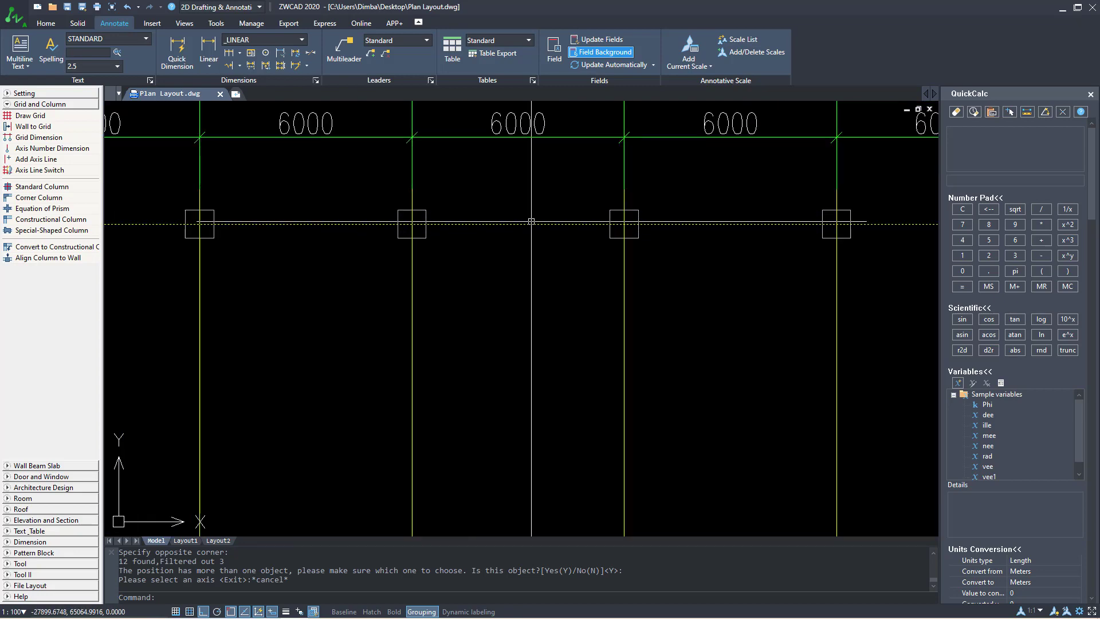
scroll(532, 221, "down", 6)
scroll(321, 331, "up", 1)
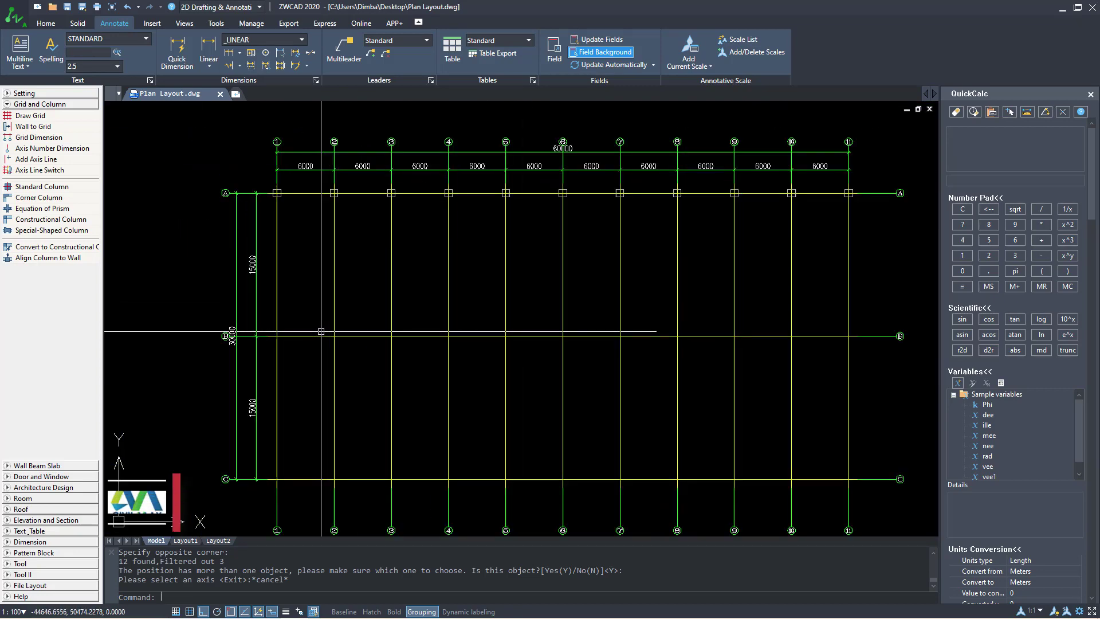
scroll(321, 331, "up", 2)
right_click(299, 196)
left_click(321, 204)
scroll(321, 202, "down", 4)
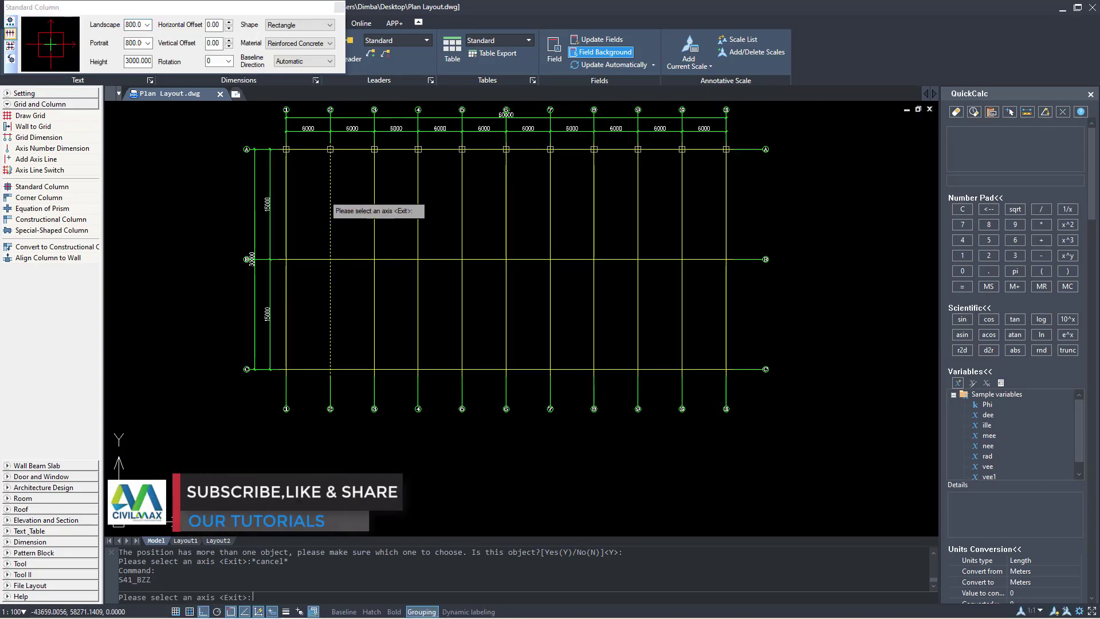
scroll(714, 369, "up", 3)
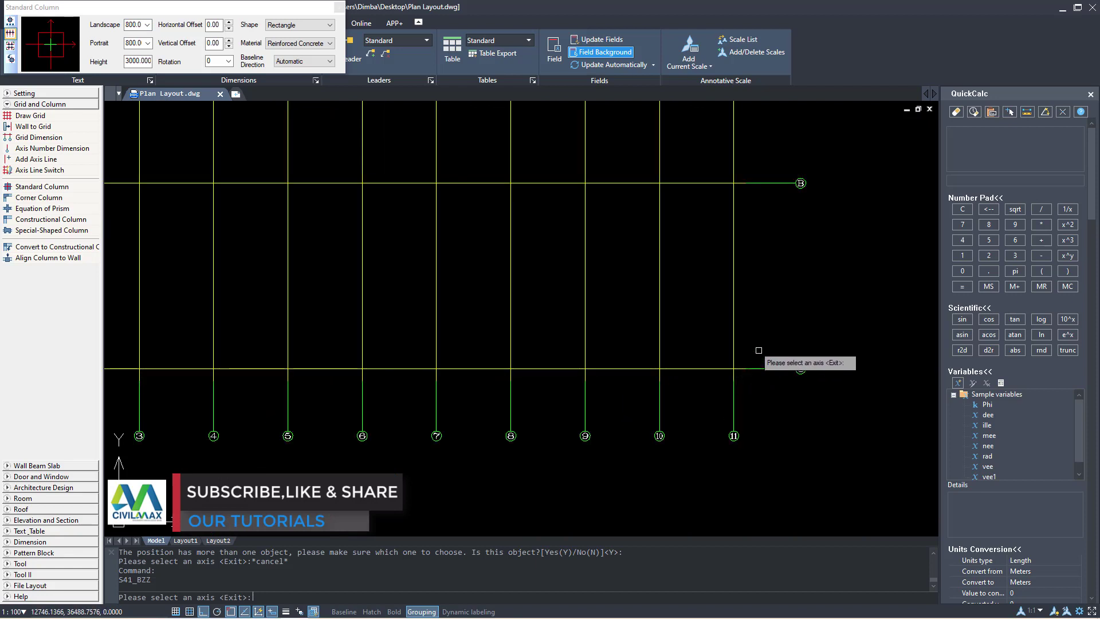
left_click(758, 350)
scroll(720, 380, "down", 2)
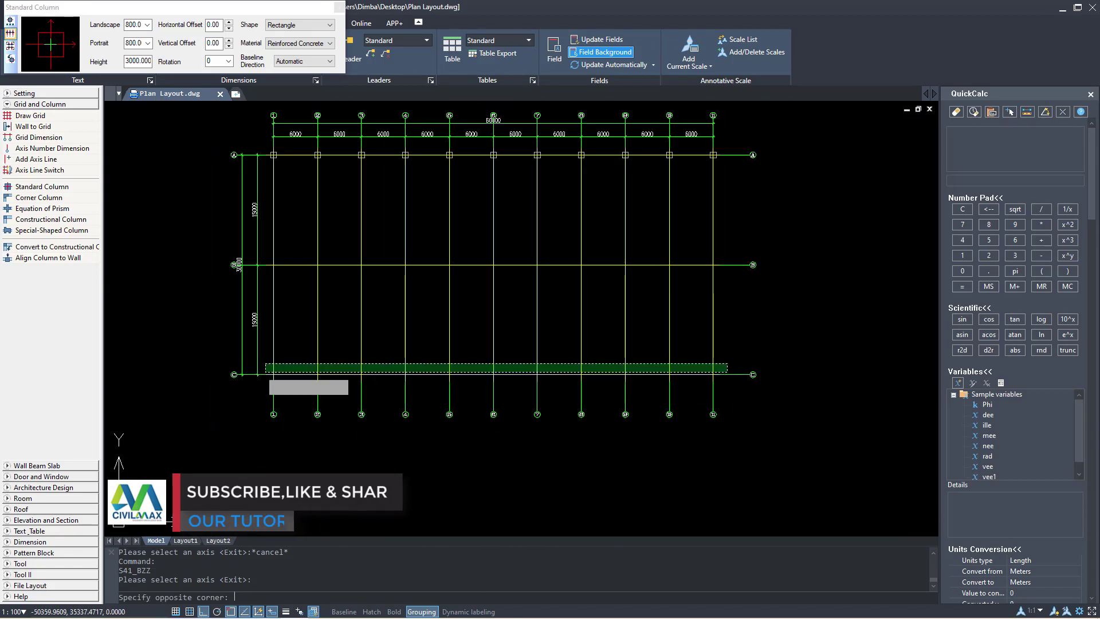
scroll(269, 381, "up", 3)
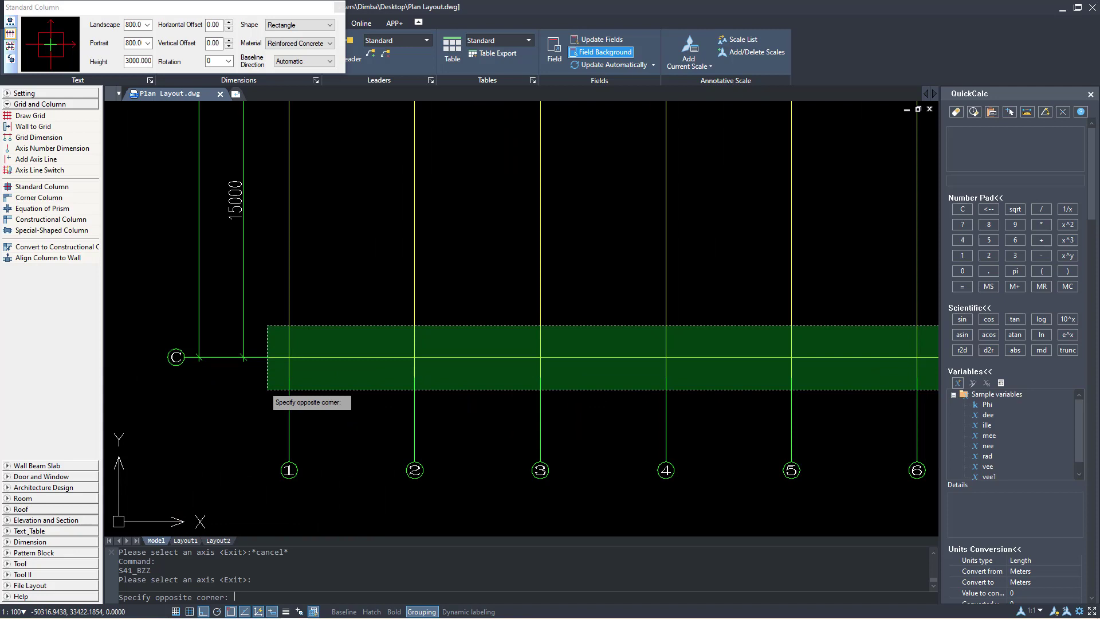
left_click(267, 390)
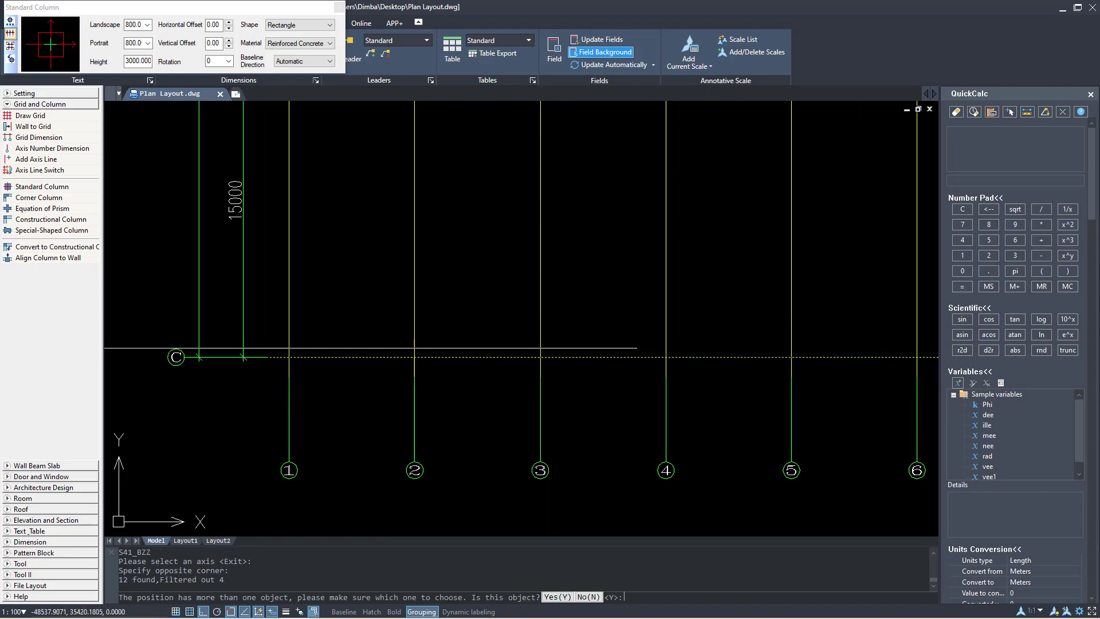
right_click(319, 311)
left_click(342, 319)
scroll(308, 397, "down", 2)
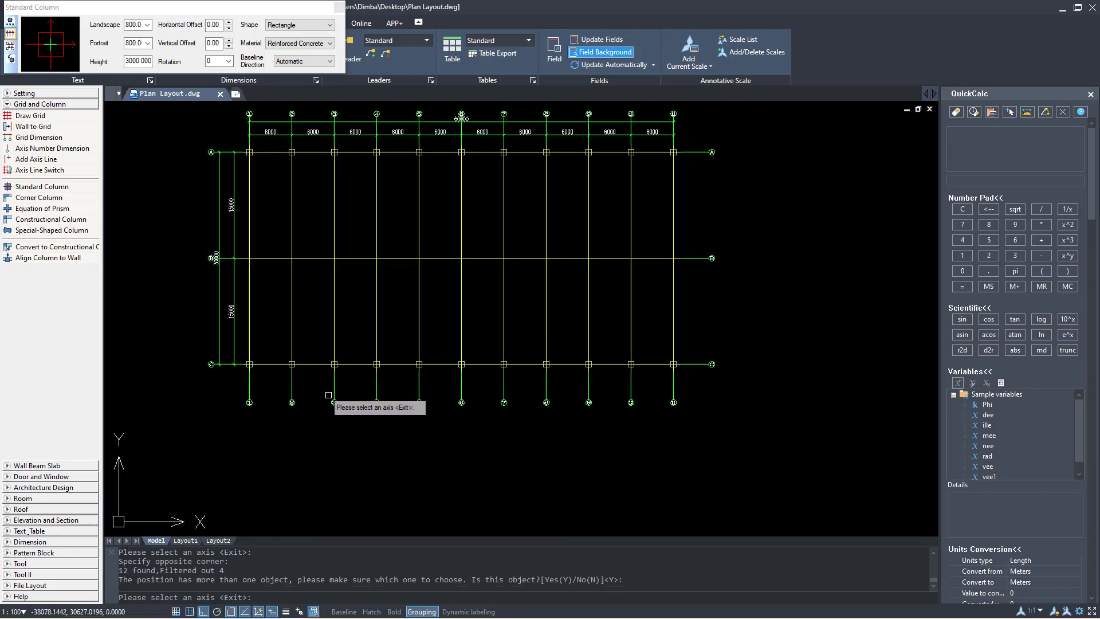
Insert standard columns at all the grid intersections along the middle horizontal axis B and finish the command.
scroll(234, 231, "up", 2)
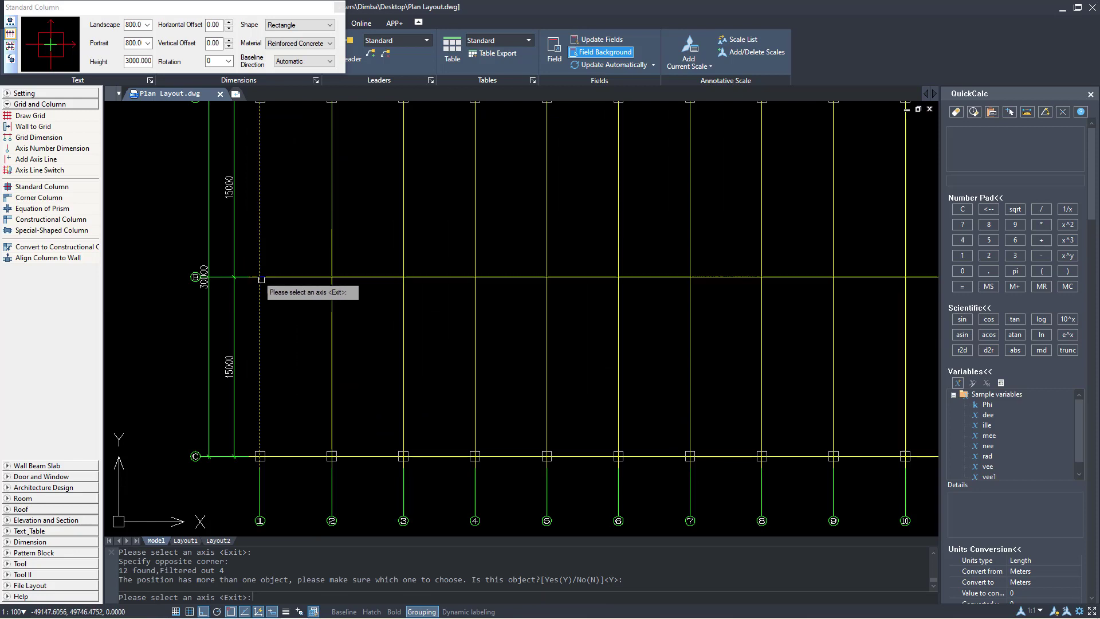
left_click(278, 244)
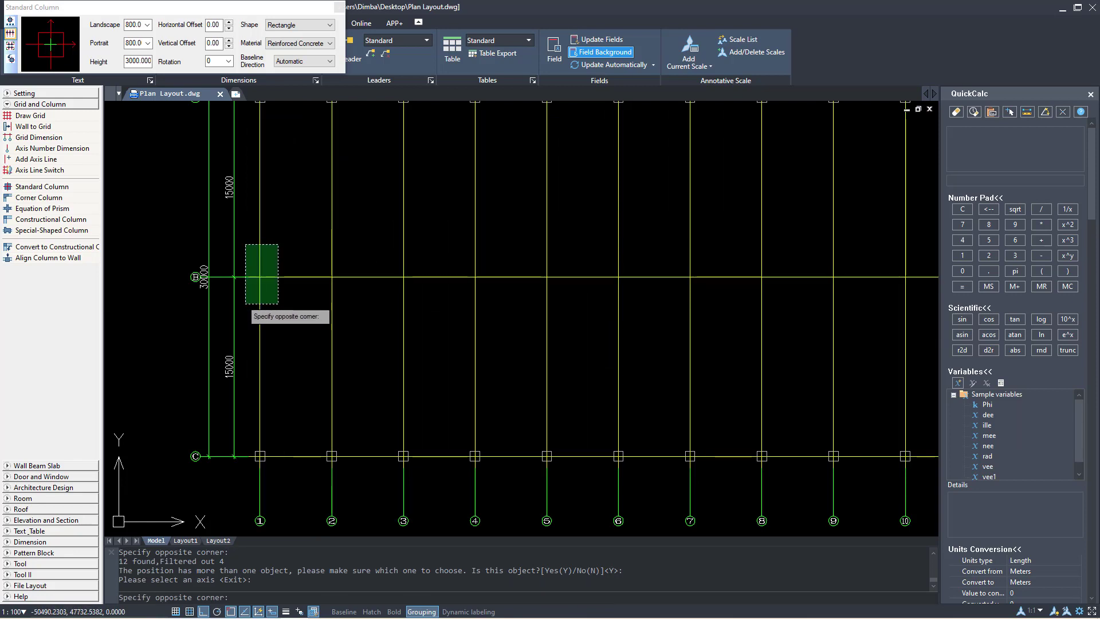
left_click(247, 304)
right_click(275, 297)
left_click(302, 306)
scroll(298, 310, "down", 2)
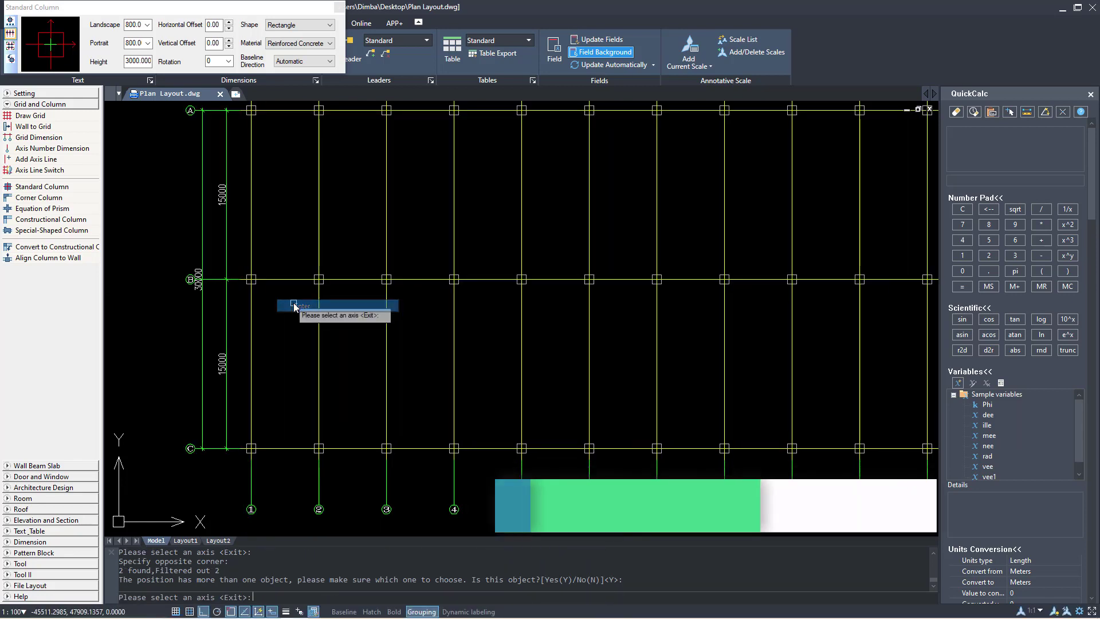
scroll(314, 320, "down", 1)
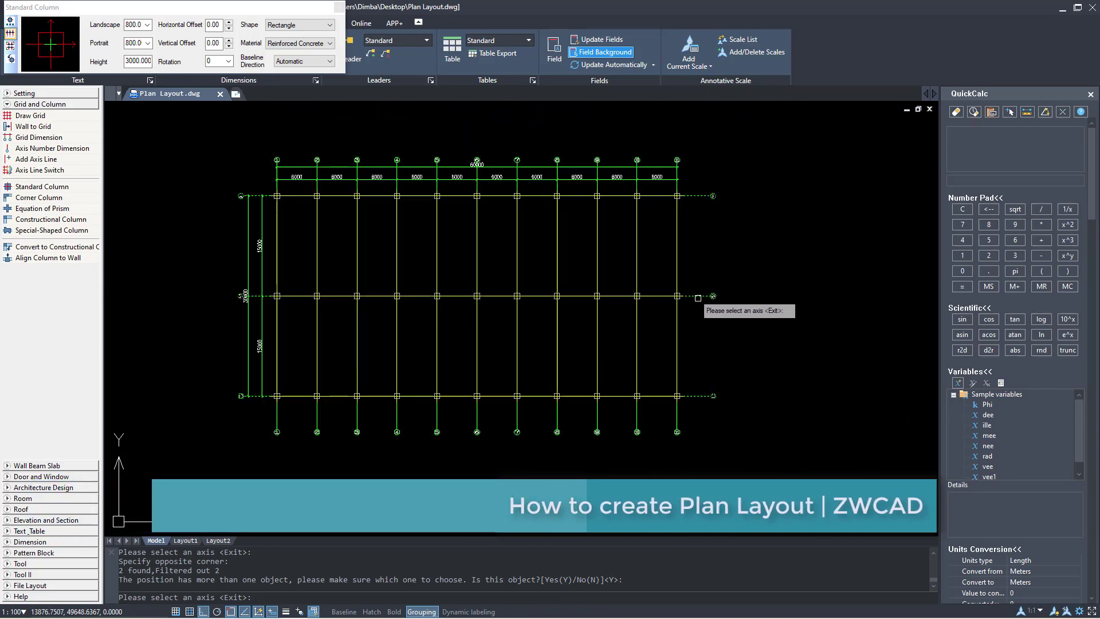
scroll(631, 294, "up", 3)
scroll(659, 296, "down", 3)
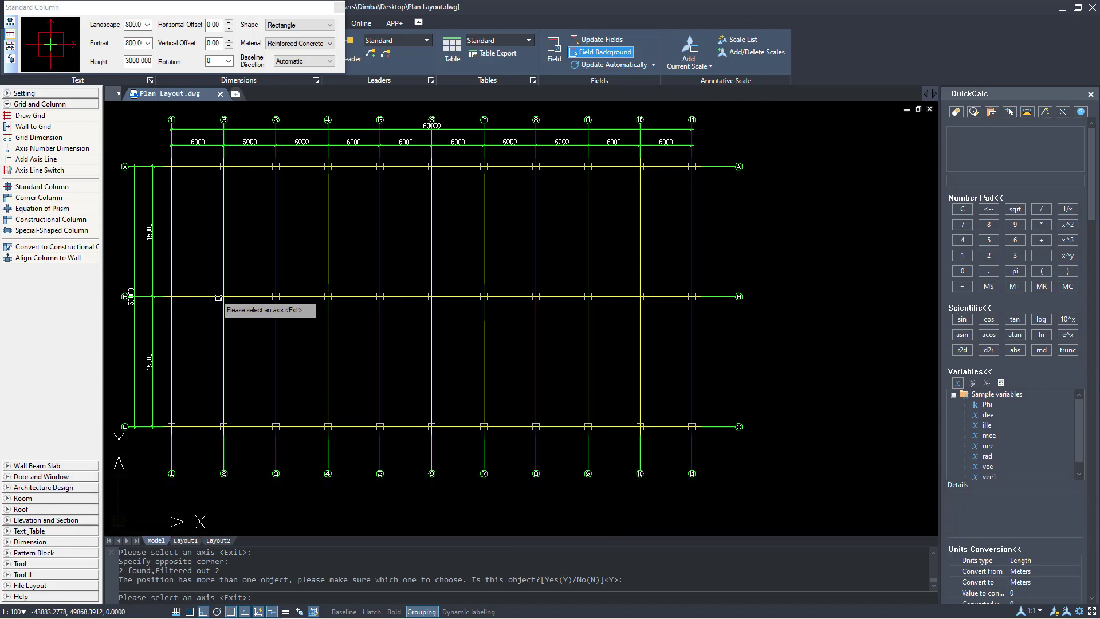
key("Escape")
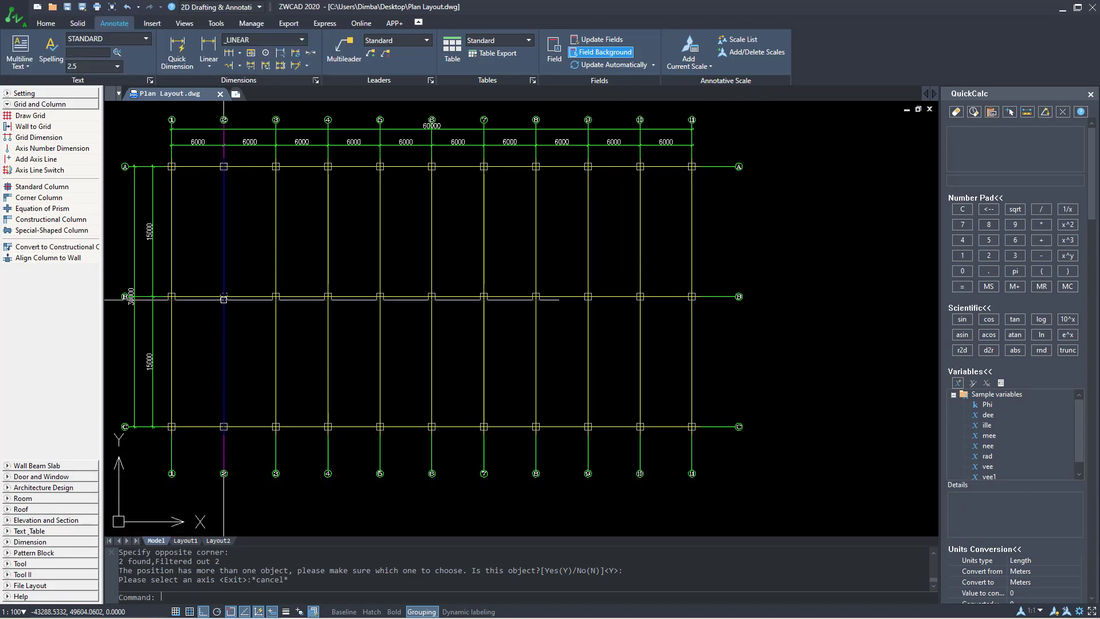
scroll(598, 341, "down", 1)
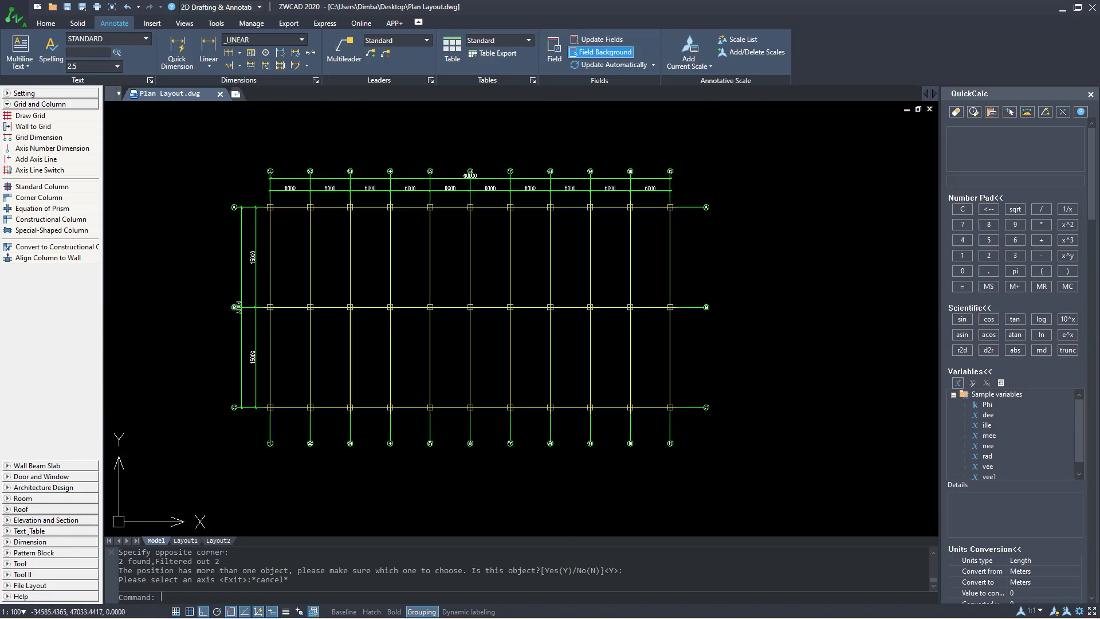
scroll(298, 319, "up", 2)
scroll(244, 304, "down", 2)
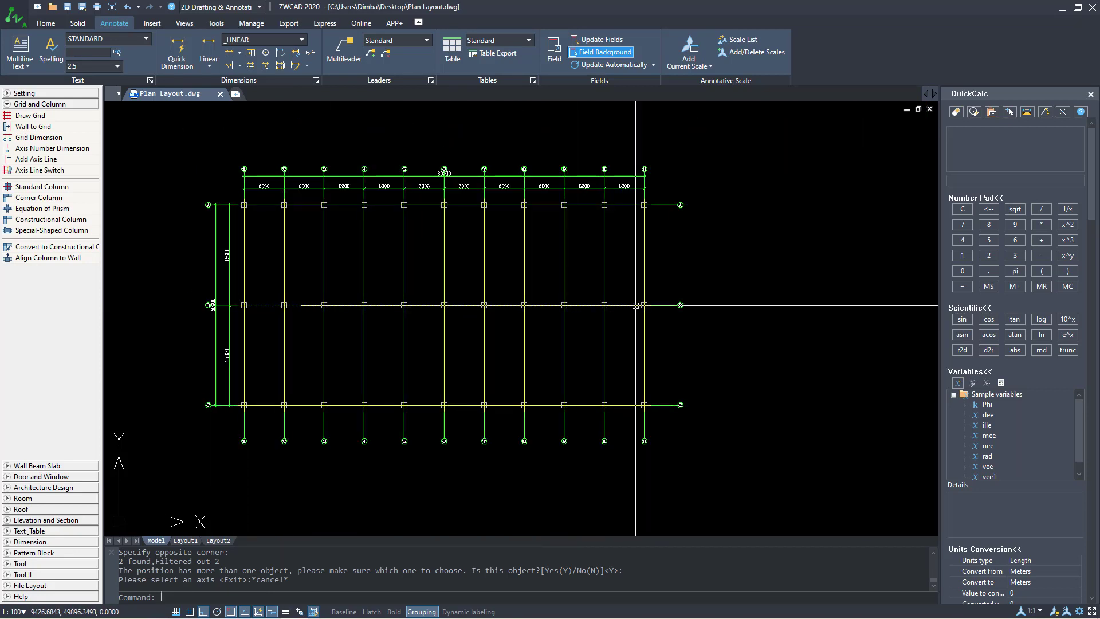
scroll(303, 299, "up", 1)
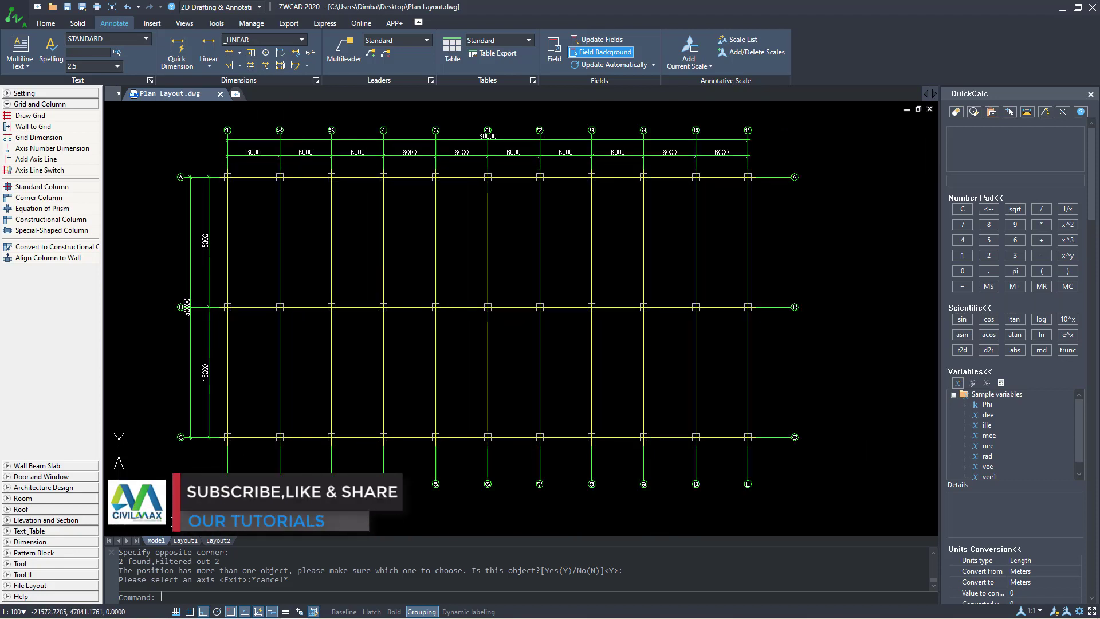
scroll(537, 350, "up", 1)
scroll(518, 320, "down", 2)
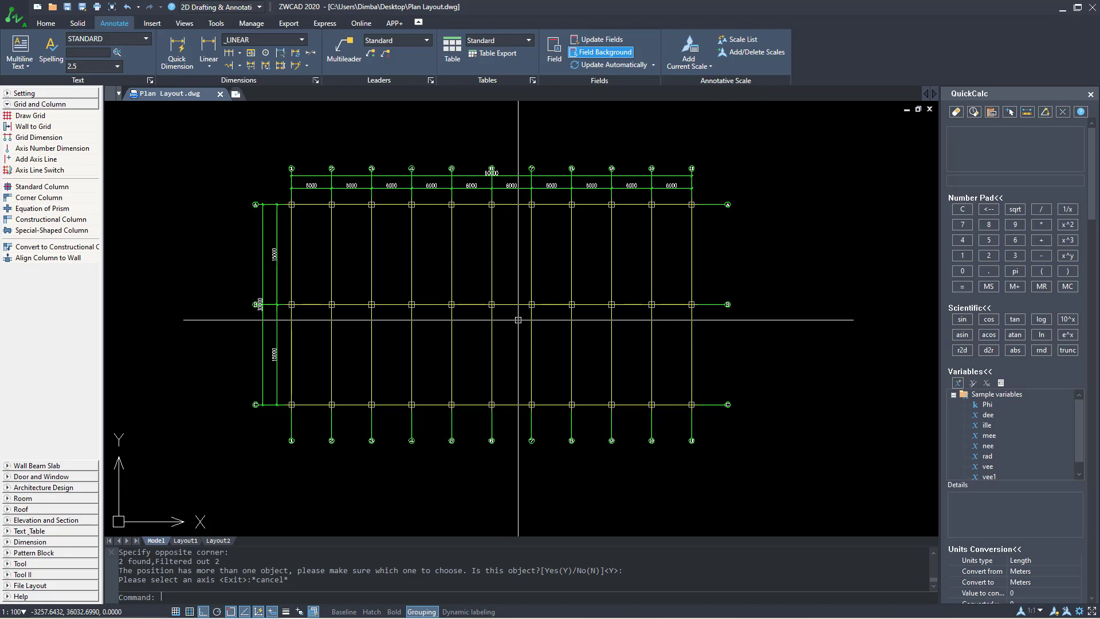
Start Insert Frame, preview the available frame files and choose A1-841X594-VColumn.DWG, keeping the scale at 1:100.
left_click(8, 106)
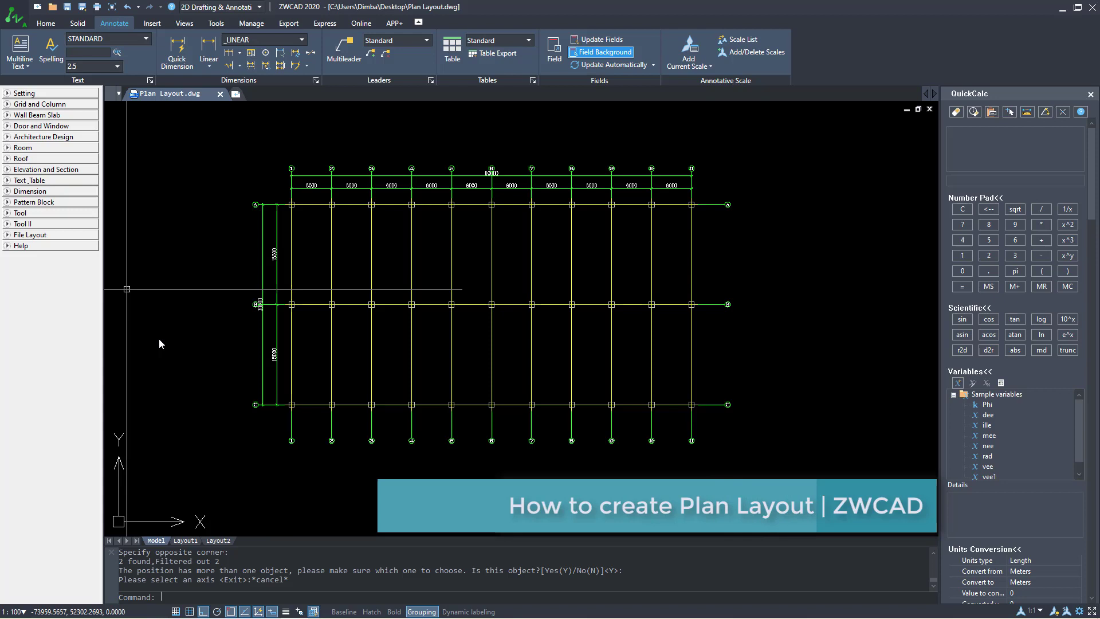
left_click(8, 236)
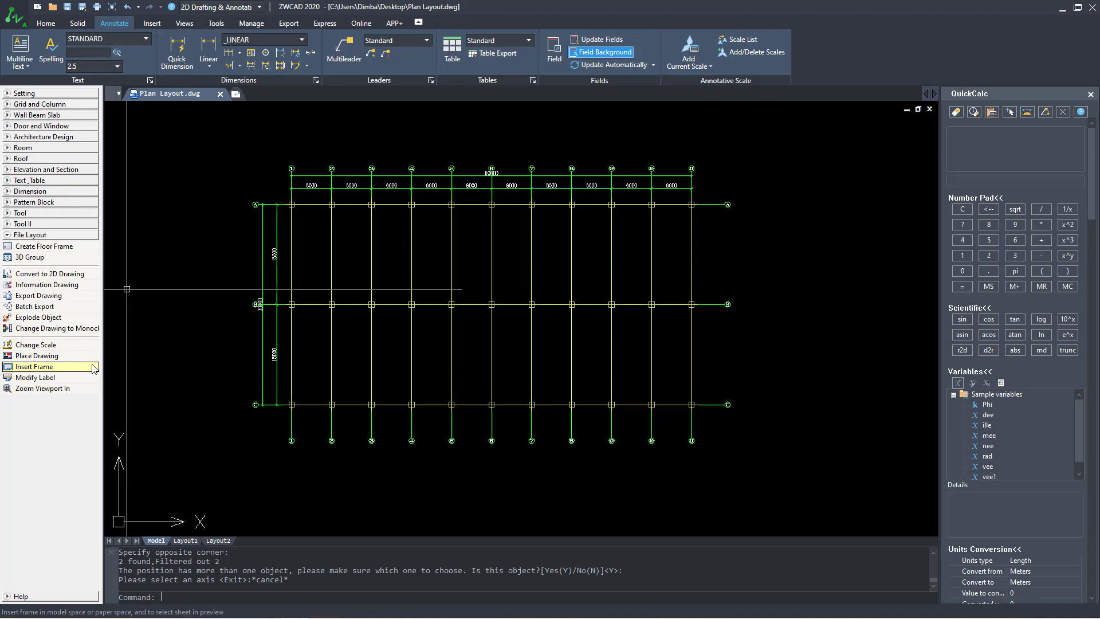
left_click(35, 367)
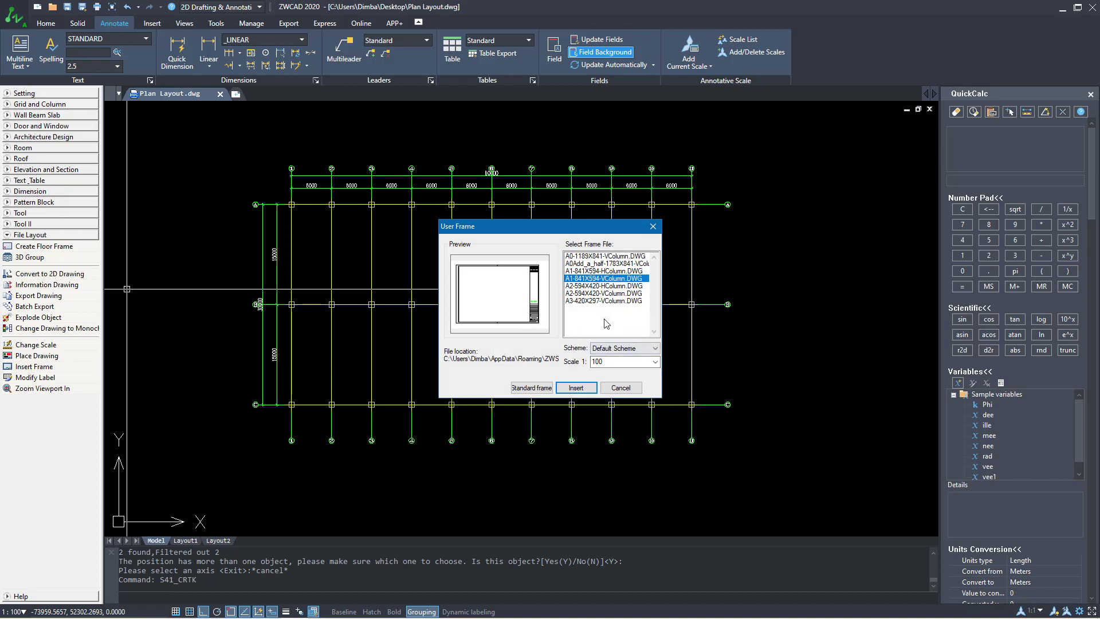
left_click(611, 258)
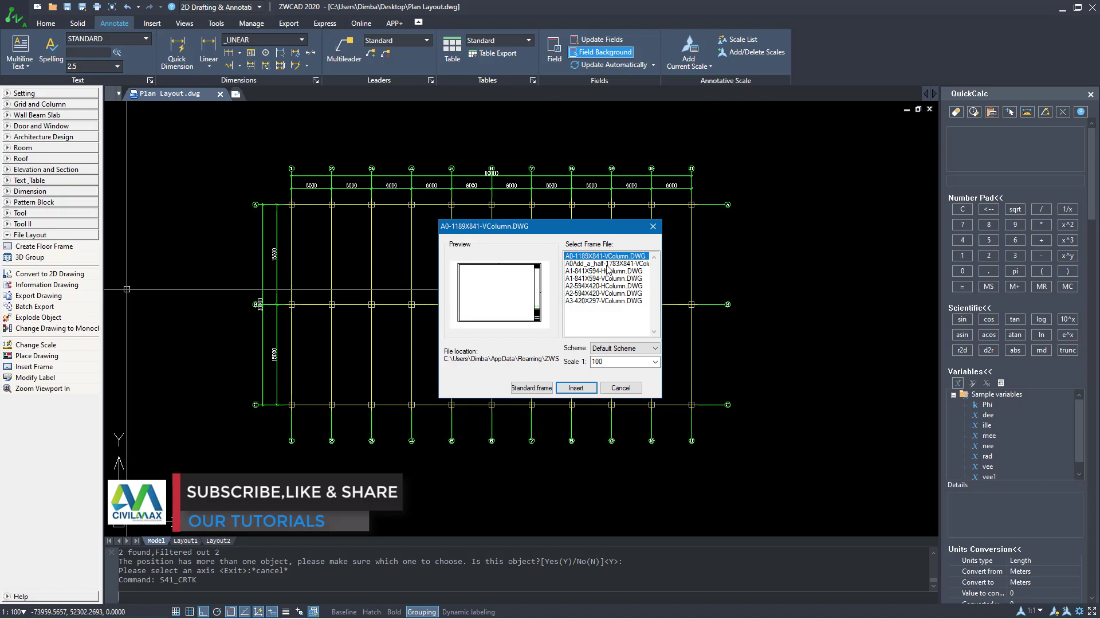
left_click(607, 264)
left_click(605, 271)
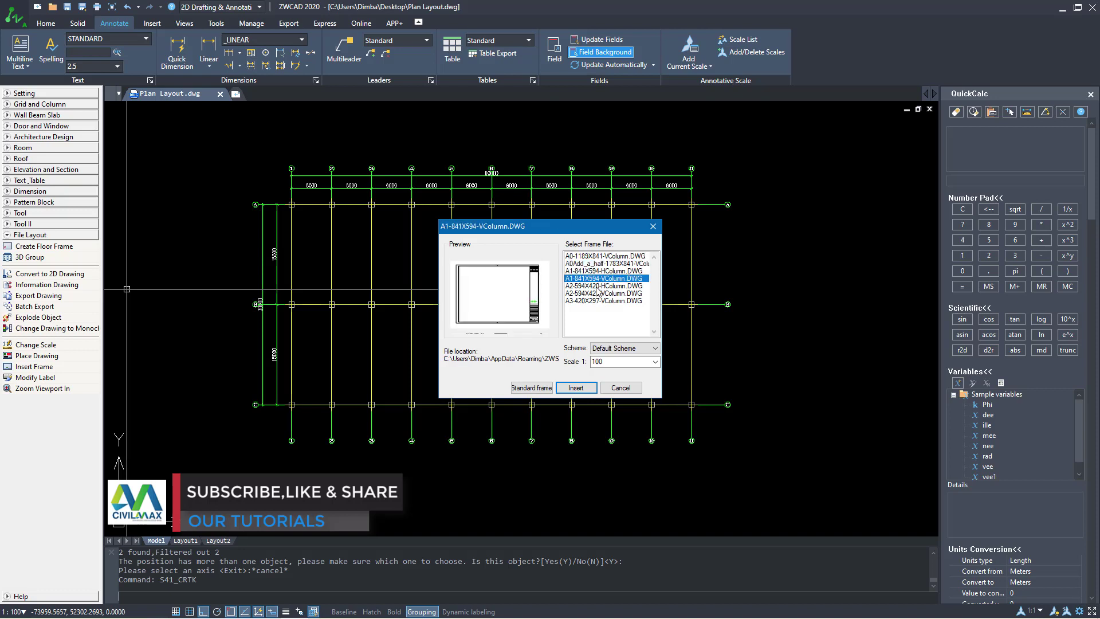
left_click(599, 293)
left_click(605, 302)
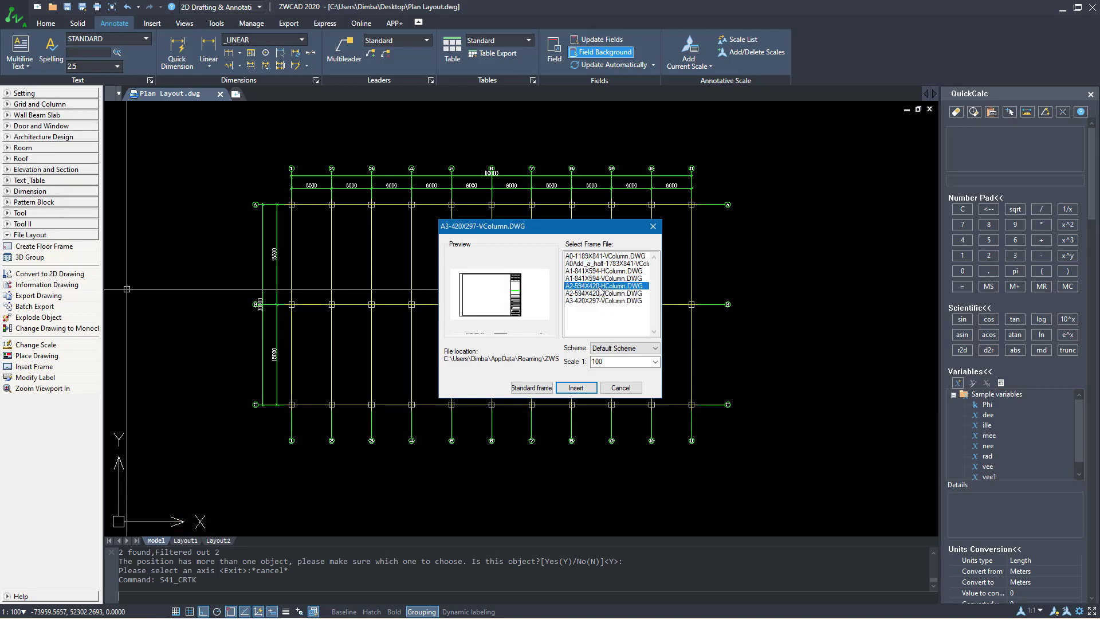
left_click(600, 280)
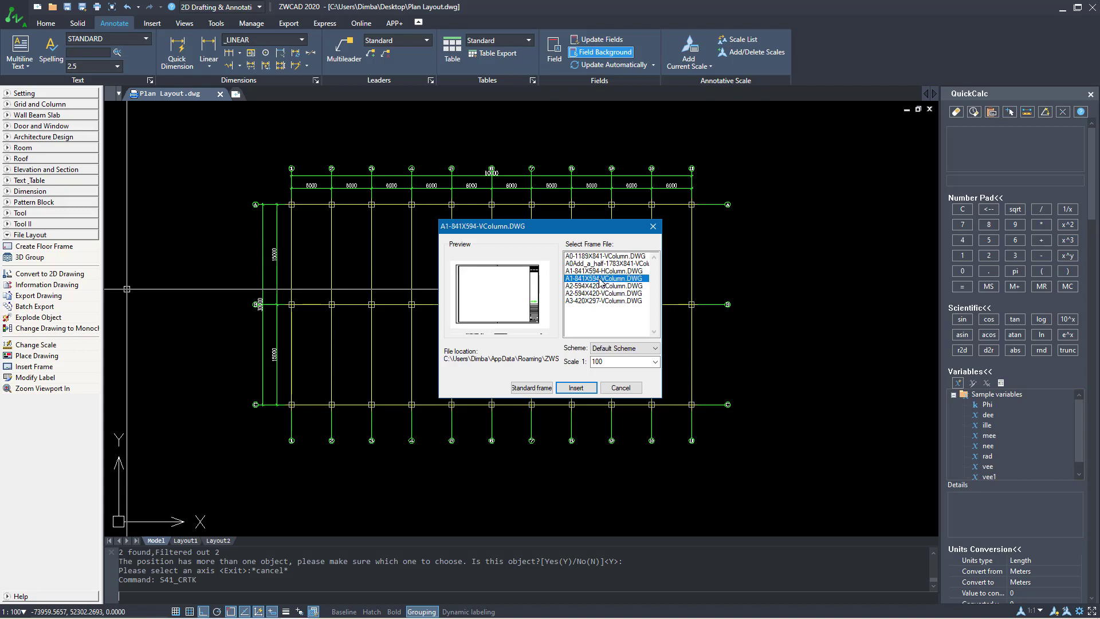
left_click(655, 361)
left_click(582, 371)
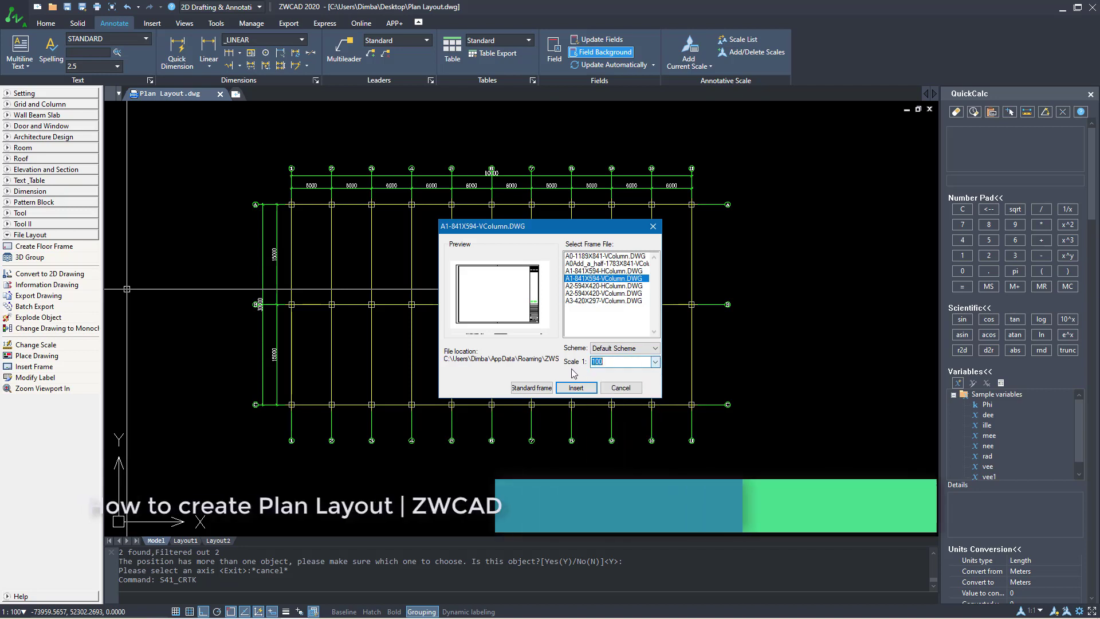
Insert the A1 frame in the empty area to the right of the column grid and finish the command.
left_click(575, 388)
scroll(447, 350, "down", 3)
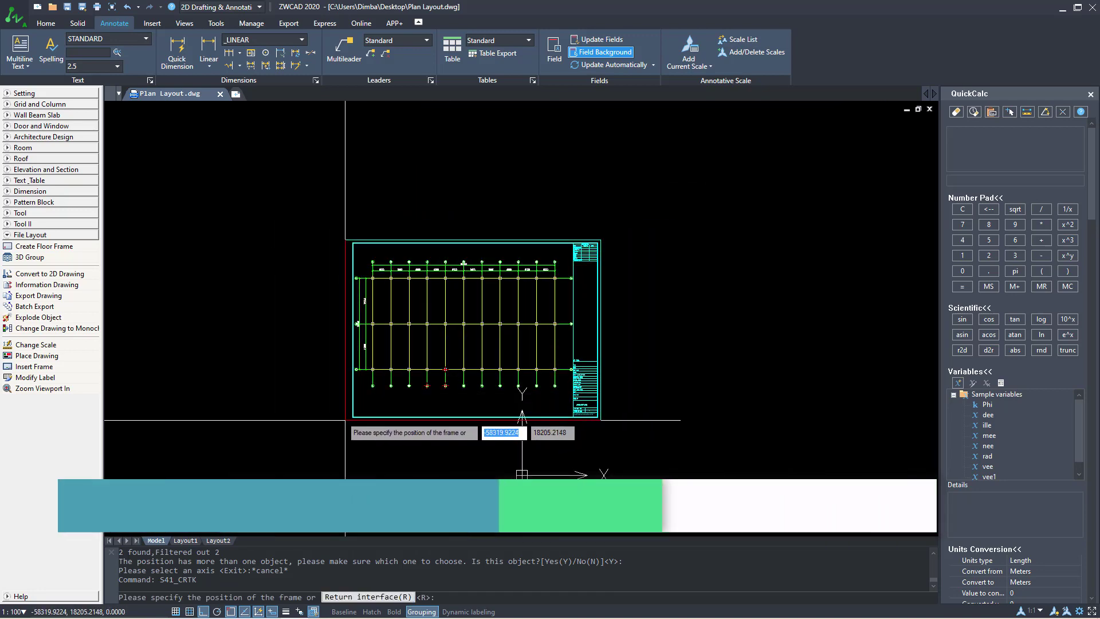
scroll(309, 410, "down", 1)
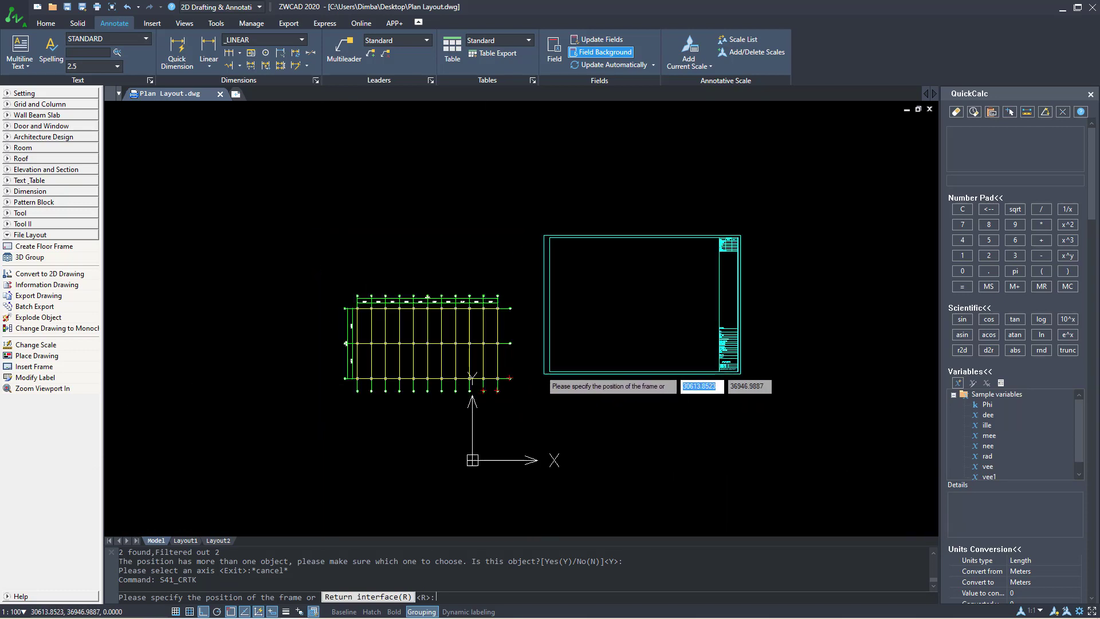
key("Escape")
Enlarge the A1 frame with Scale by Reference from near its lower-left corner, picking roughly its width as reference and a longer distance as new length.
left_click(808, 171)
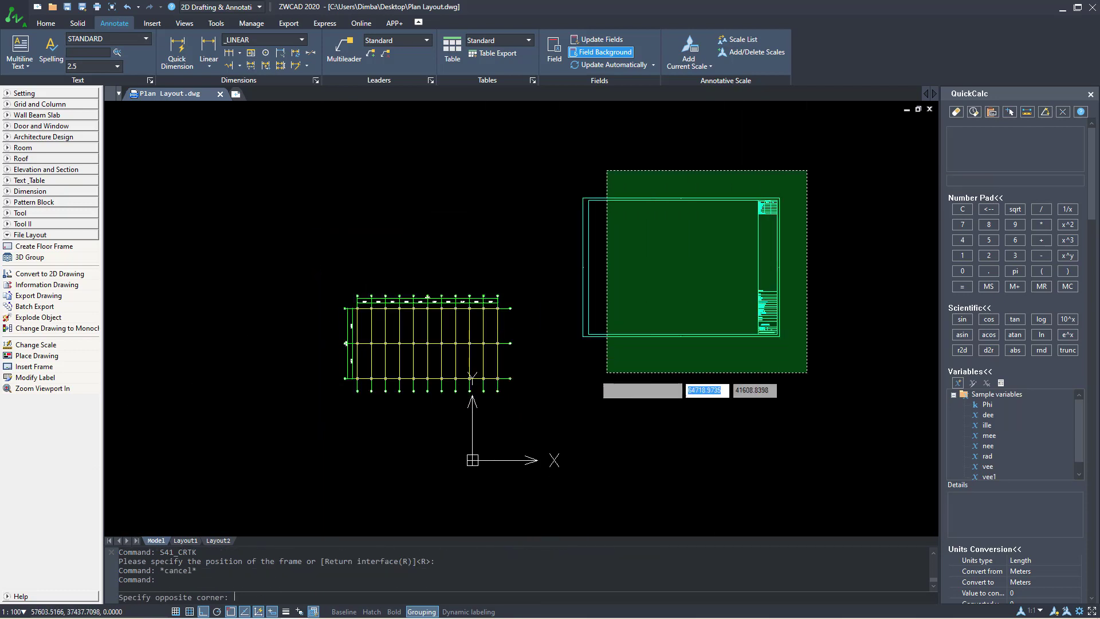
left_click(539, 395)
right_click(666, 268)
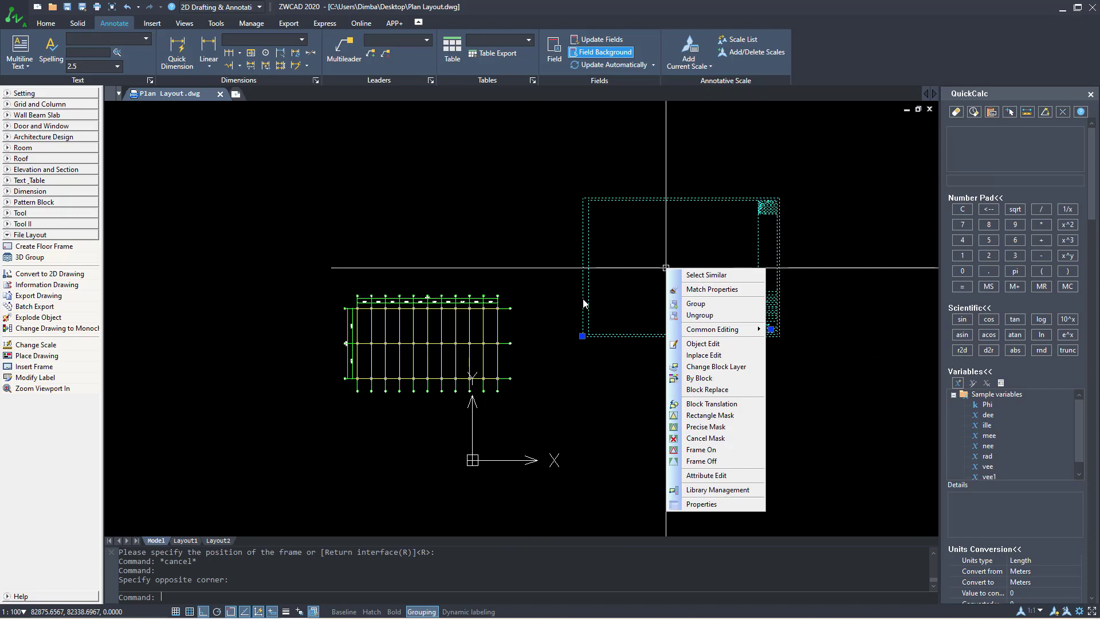
key("Escape")
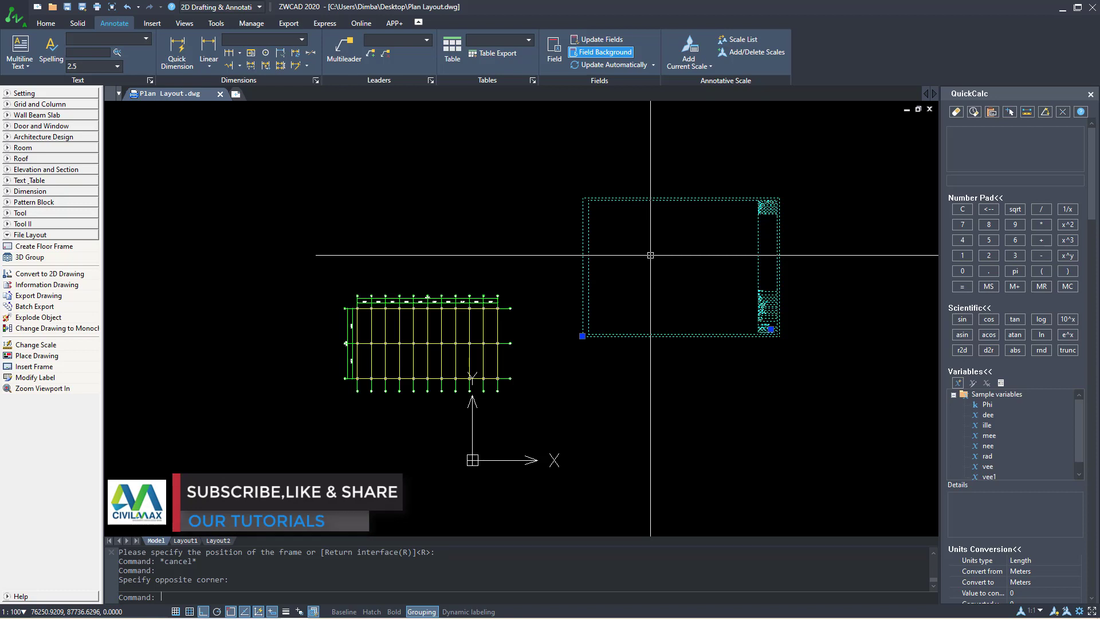
scroll(730, 204, "up", 1)
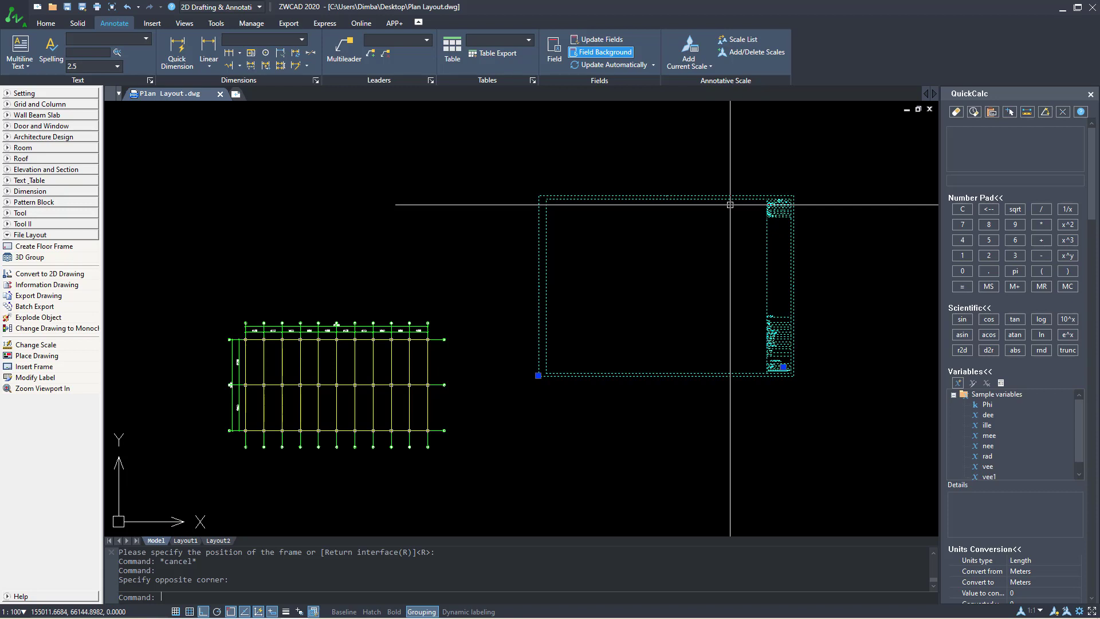
type("c")
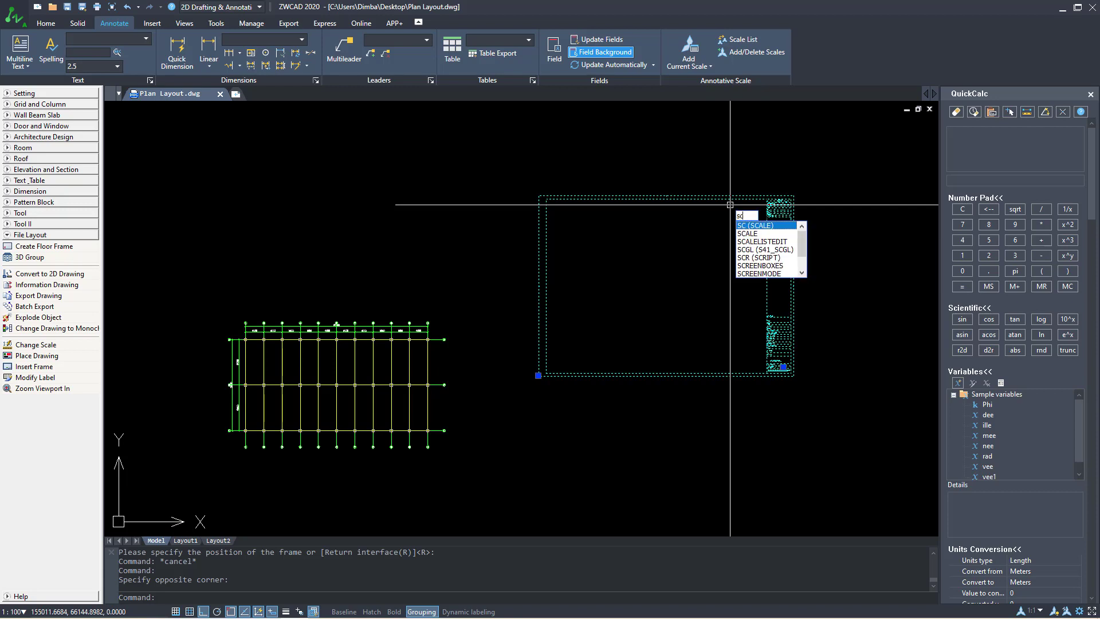
key("Return")
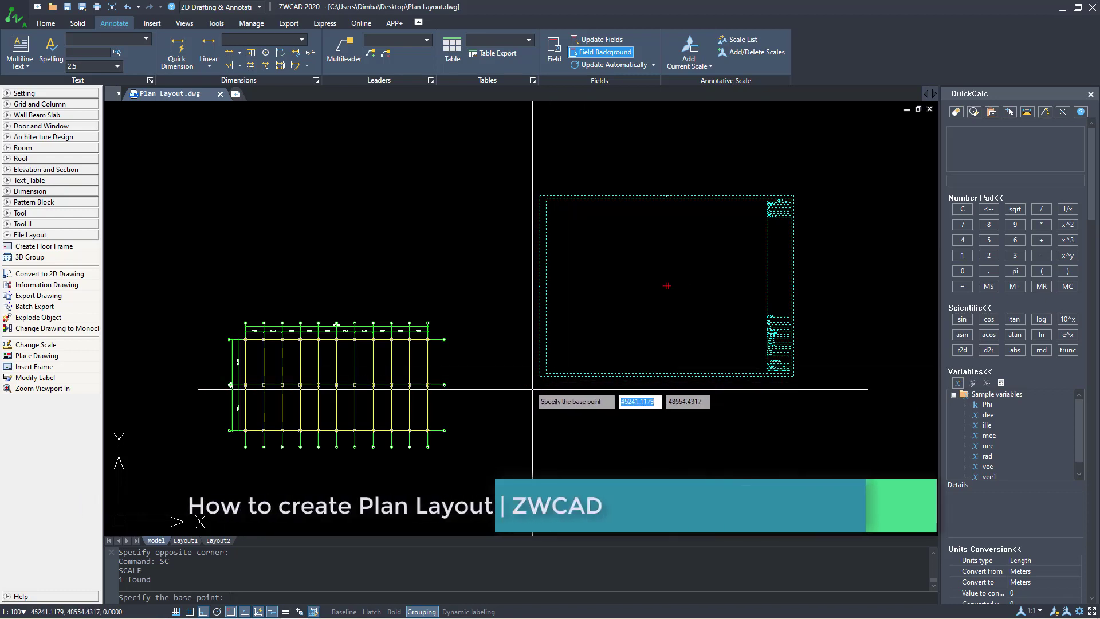
left_click(533, 389)
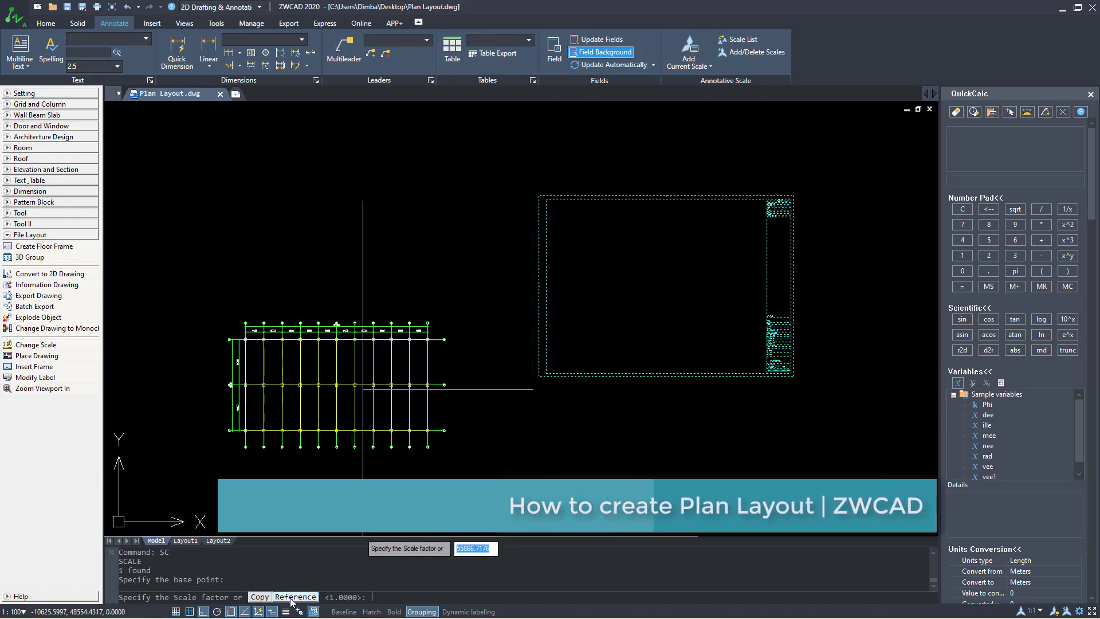
left_click(295, 597)
left_click(779, 411)
left_click(532, 431)
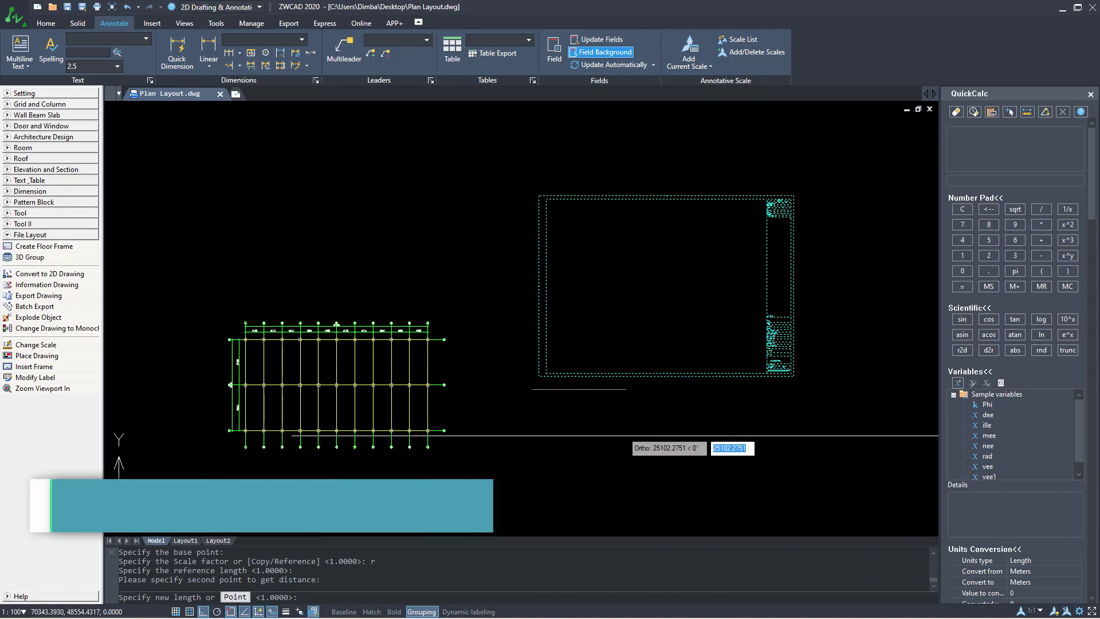
left_click(869, 367)
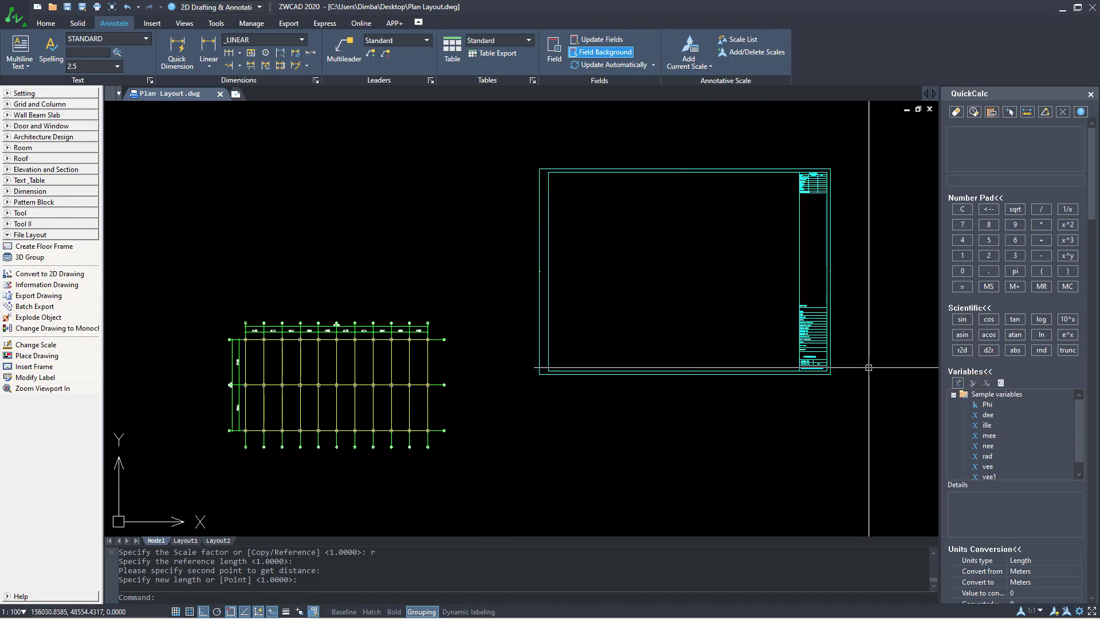
Move the enlarged A1 frame with Ortho off so that it encloses the dimensioned column grid.
left_click(860, 389)
left_click(518, 301)
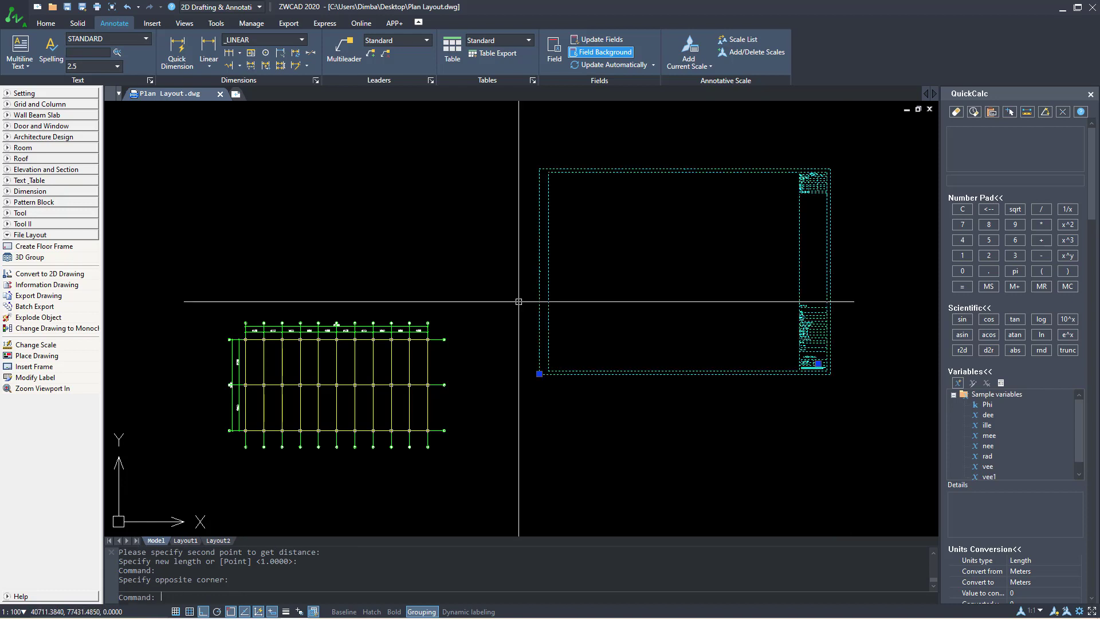
right_click(621, 227)
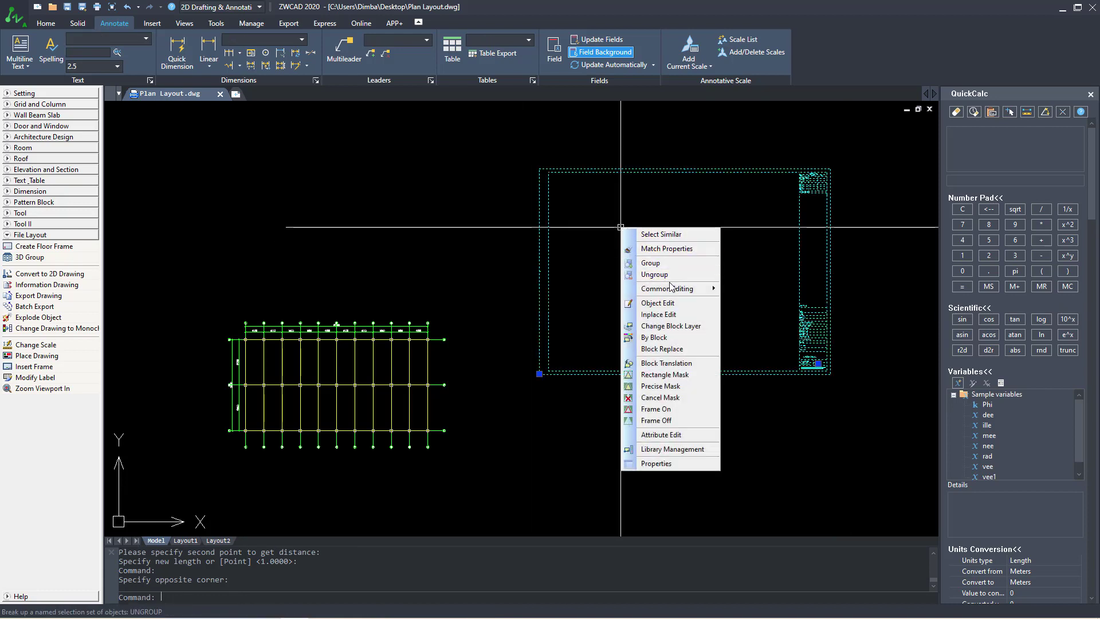
left_click(655, 275)
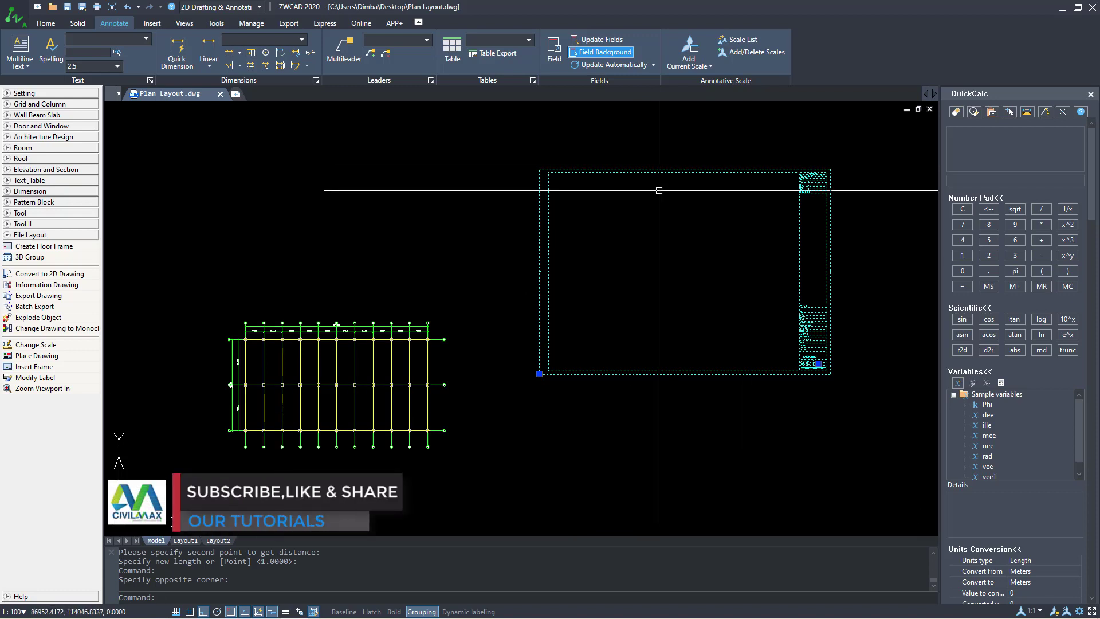
type("m")
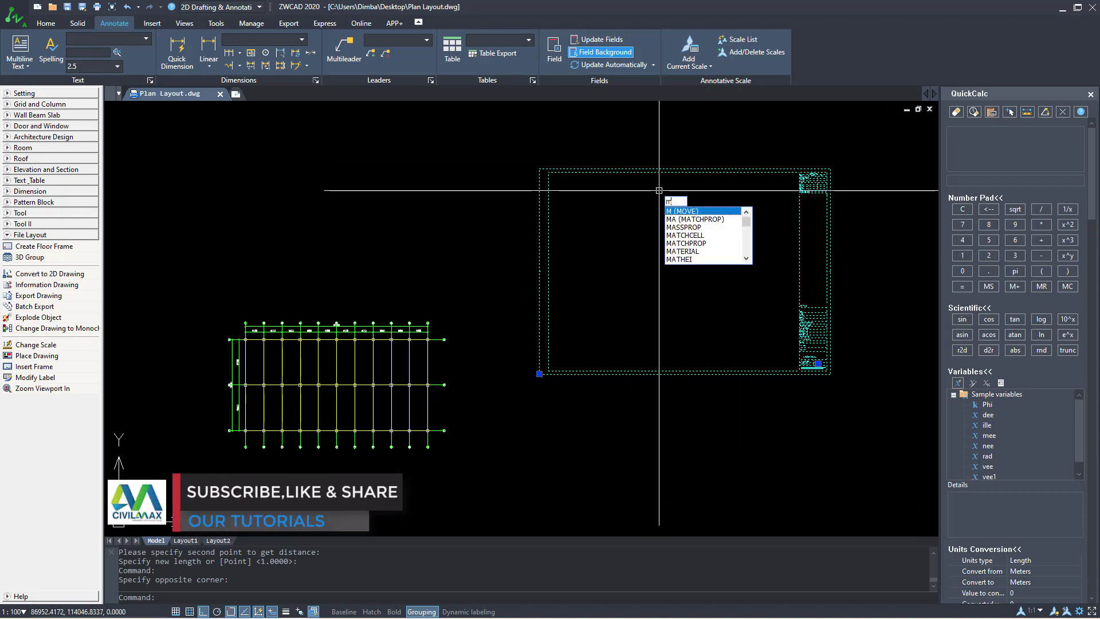
key("Return")
left_click(716, 260)
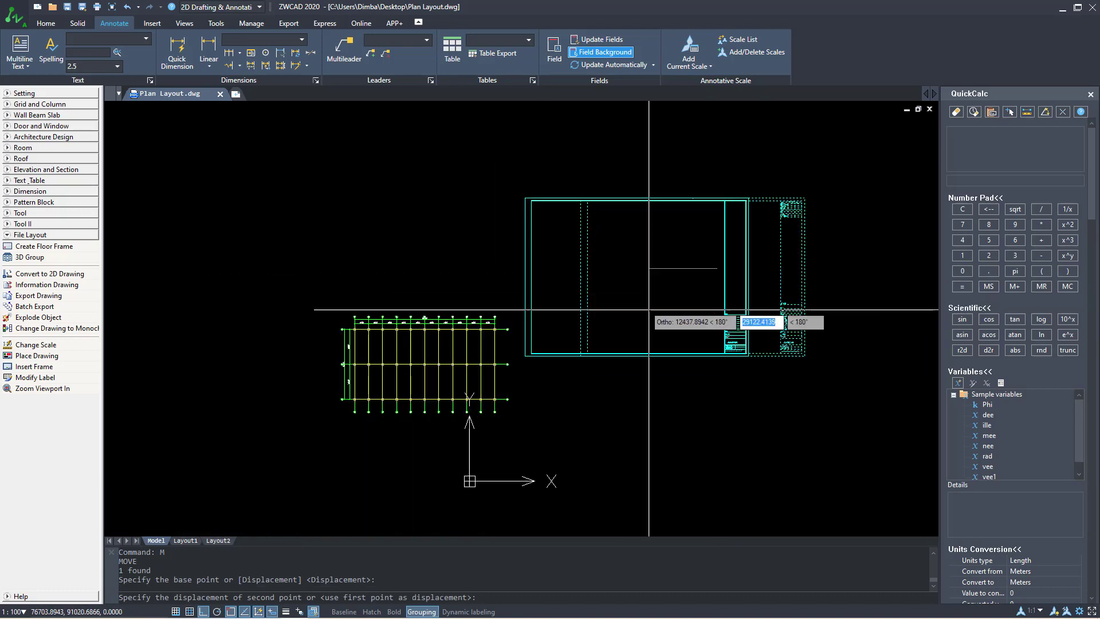
scroll(715, 296, "down", 1)
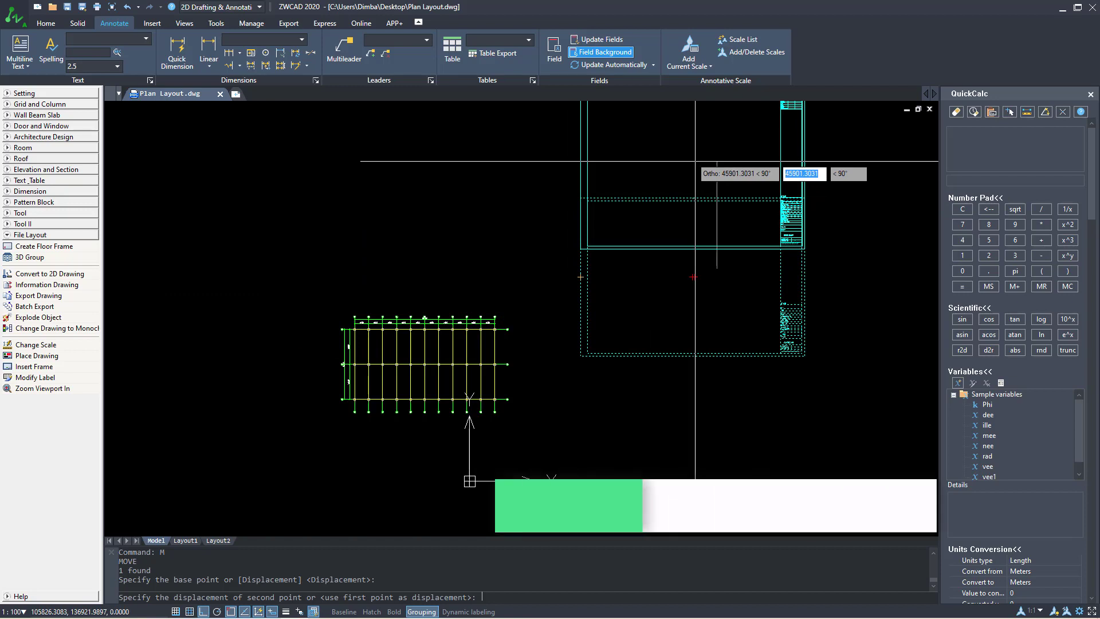
left_click(206, 611)
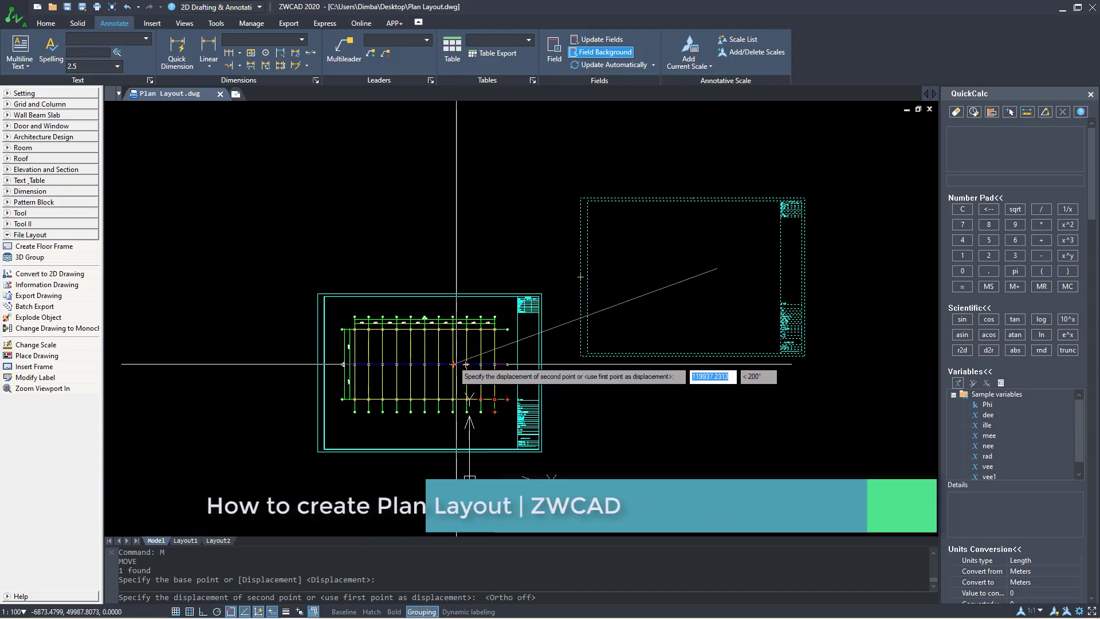
scroll(458, 369, "up", 3)
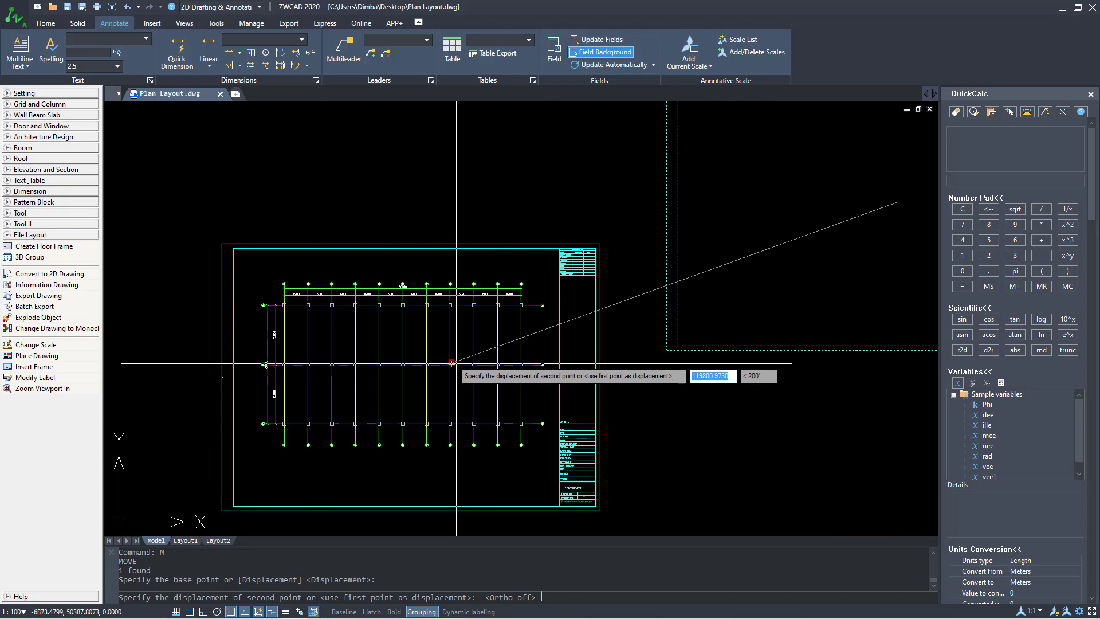
left_click(457, 363)
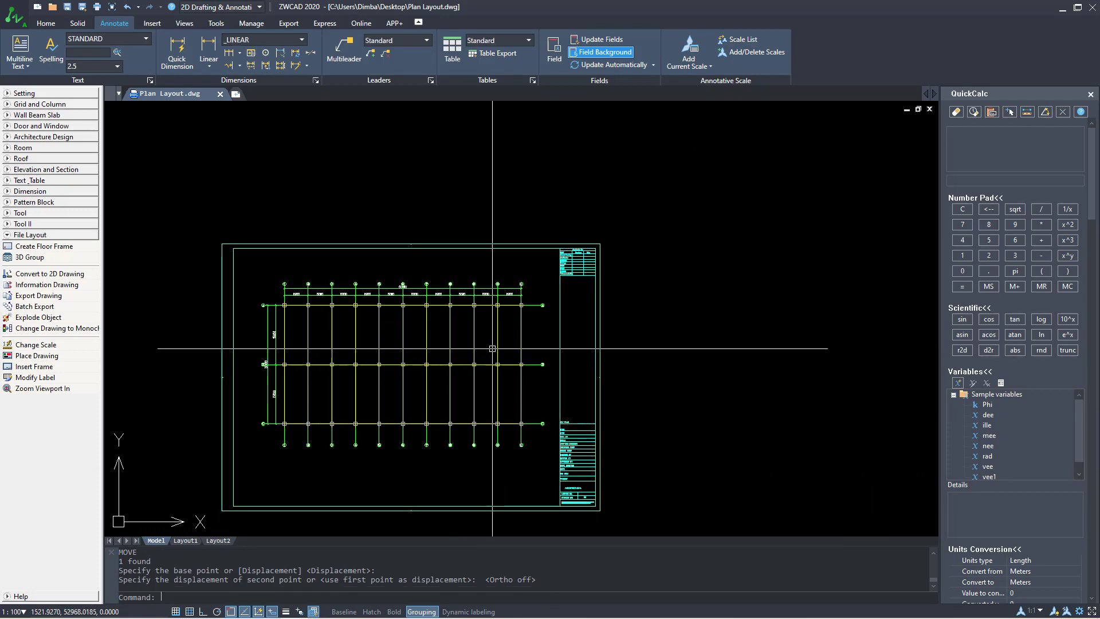
Examine how the frame surrounds the grid and read the title block fields in the frame's lower-right corner.
scroll(485, 305, "down", 3)
scroll(579, 333, "up", 5)
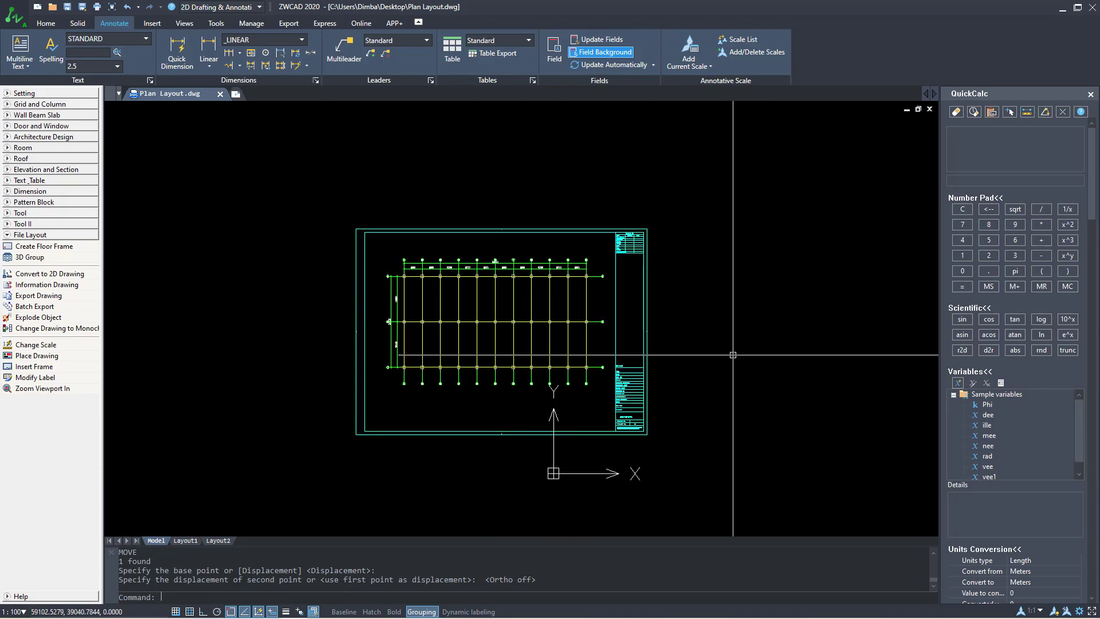
scroll(659, 402, "up", 3)
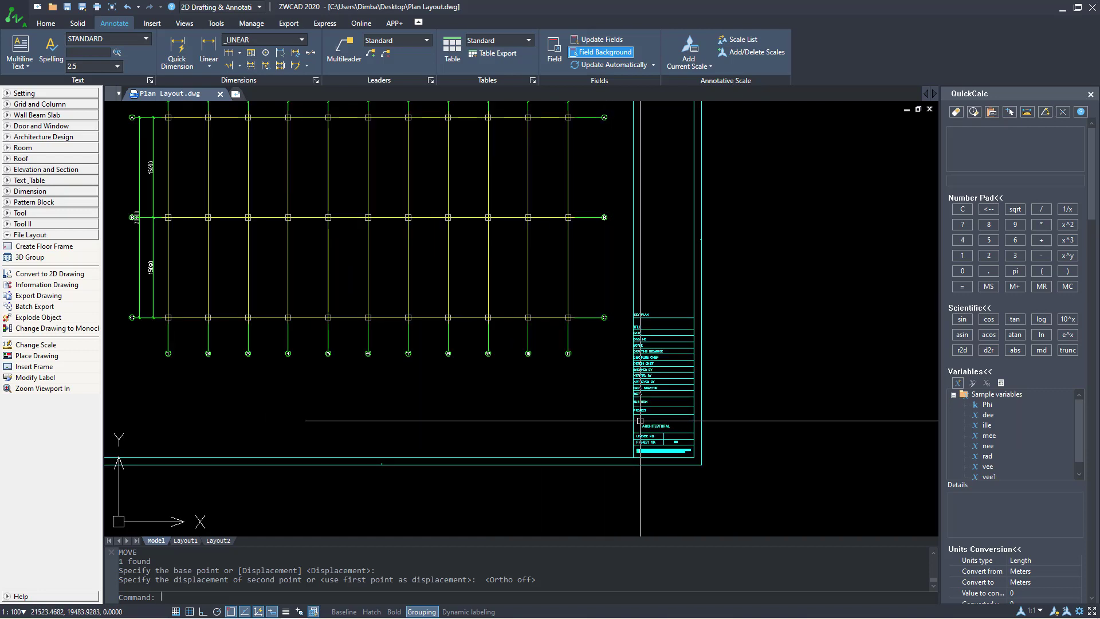
left_click(261, 8)
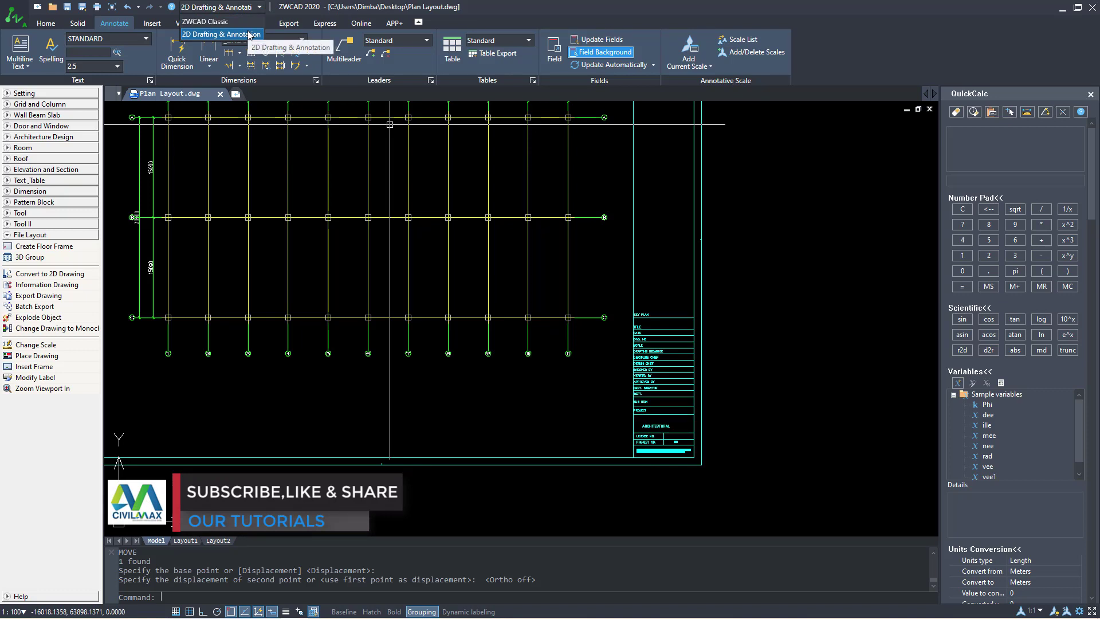
left_click(249, 35)
key("Escape")
scroll(648, 342, "down", 3)
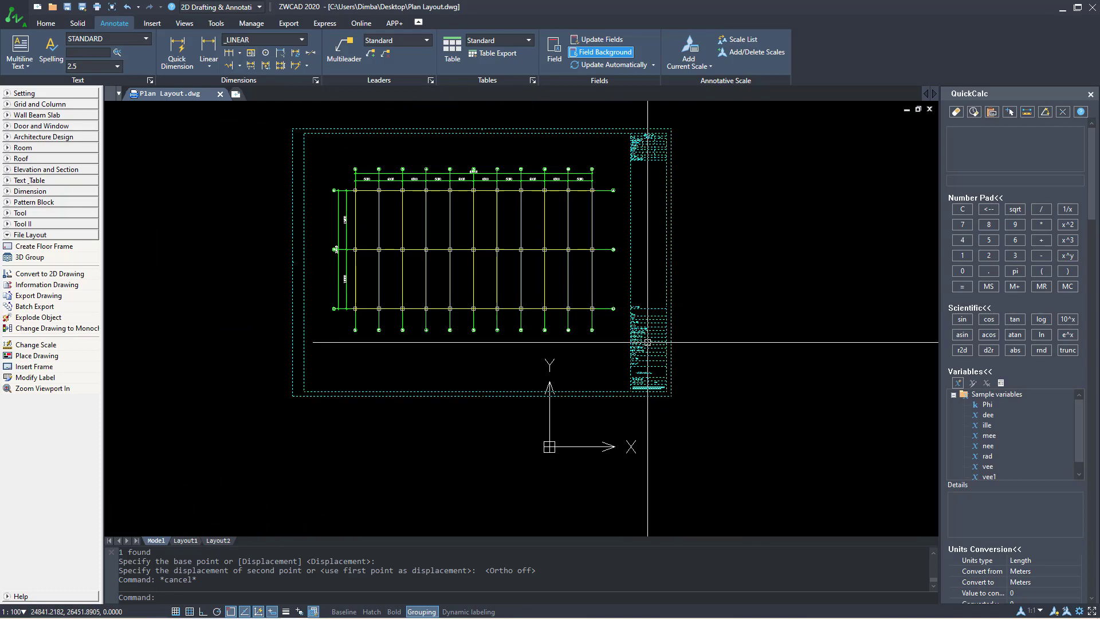
scroll(647, 342, "up", 6)
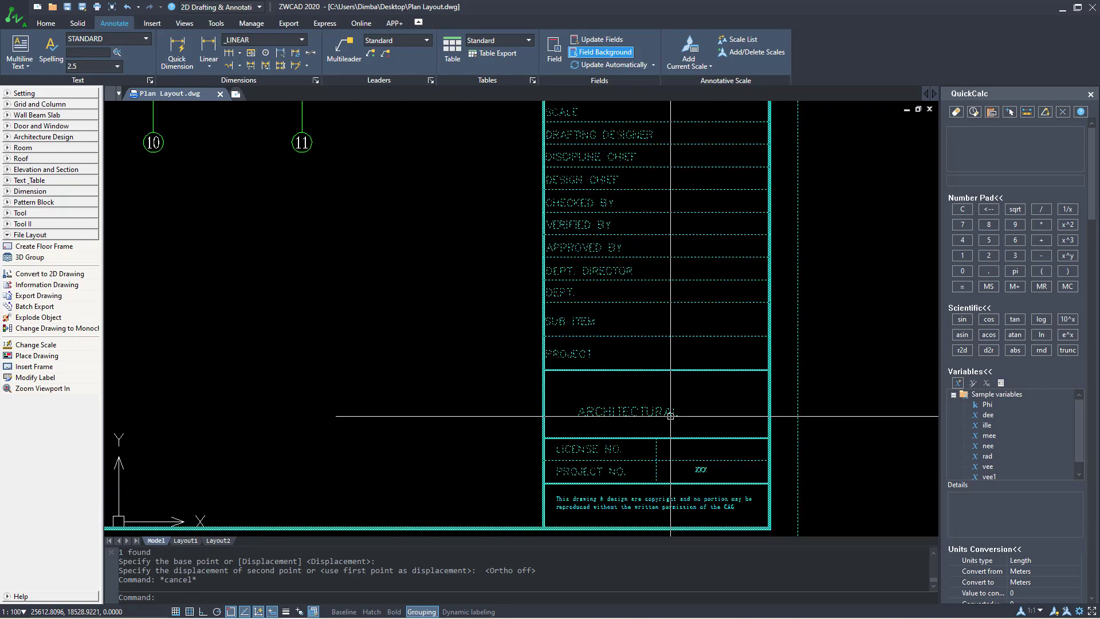
scroll(670, 416, "down", 3)
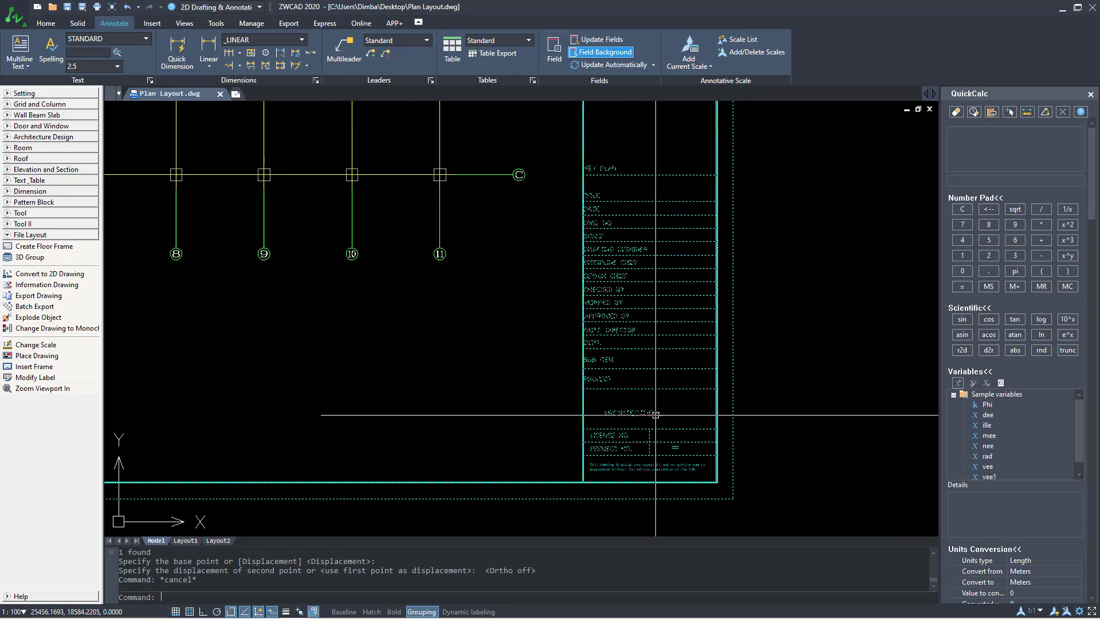
Select the frame and open its block A1-841X594-VColumn in the Block Editor.
left_click(152, 24)
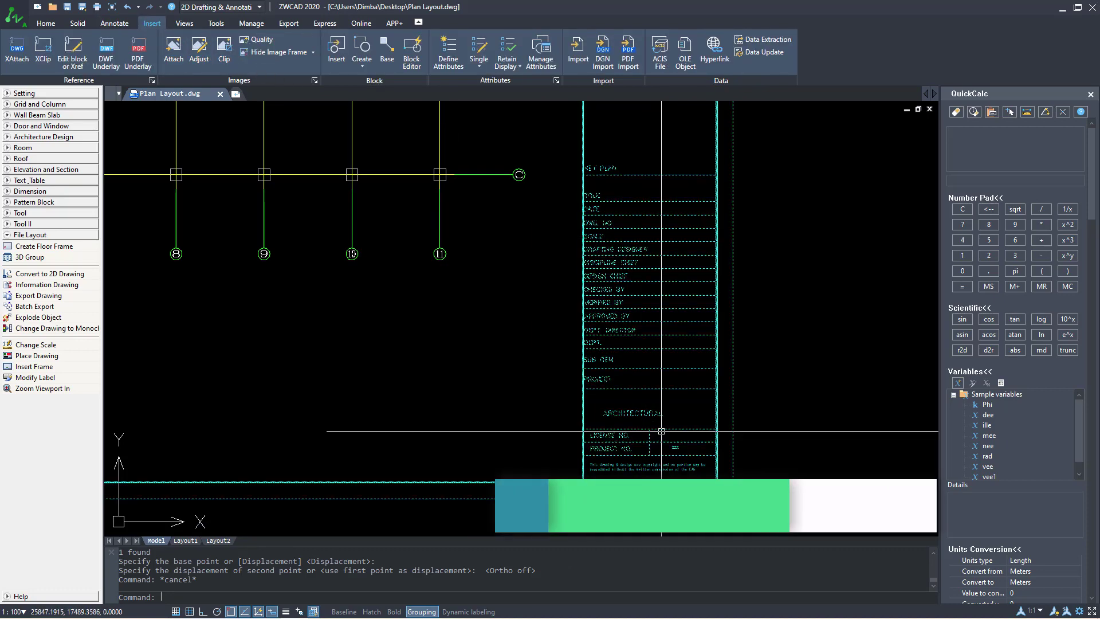
left_click(643, 368)
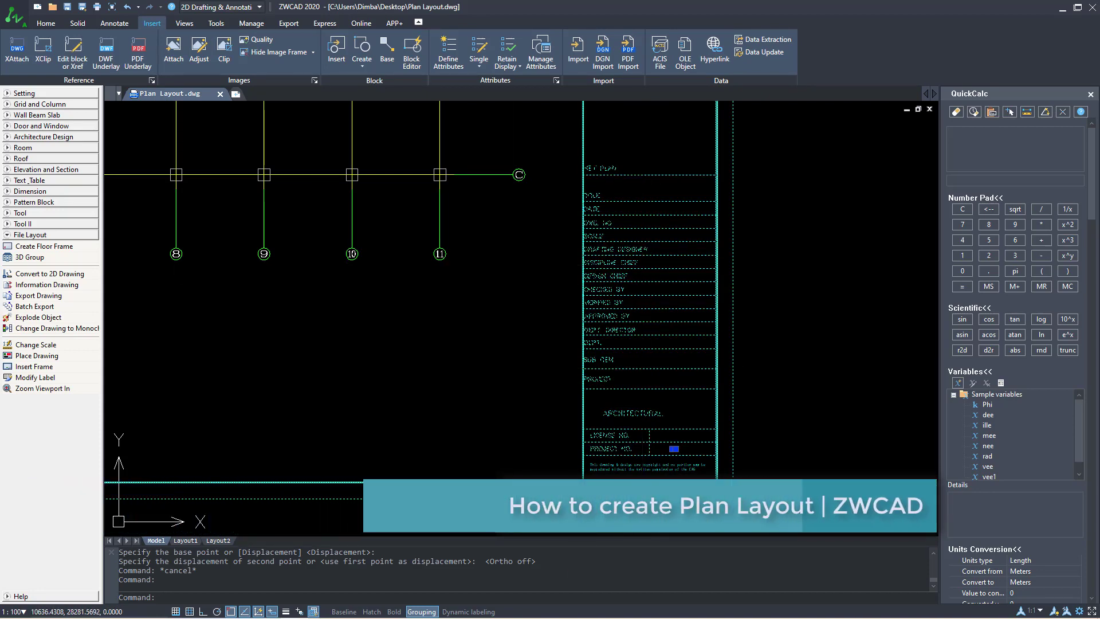
left_click(411, 53)
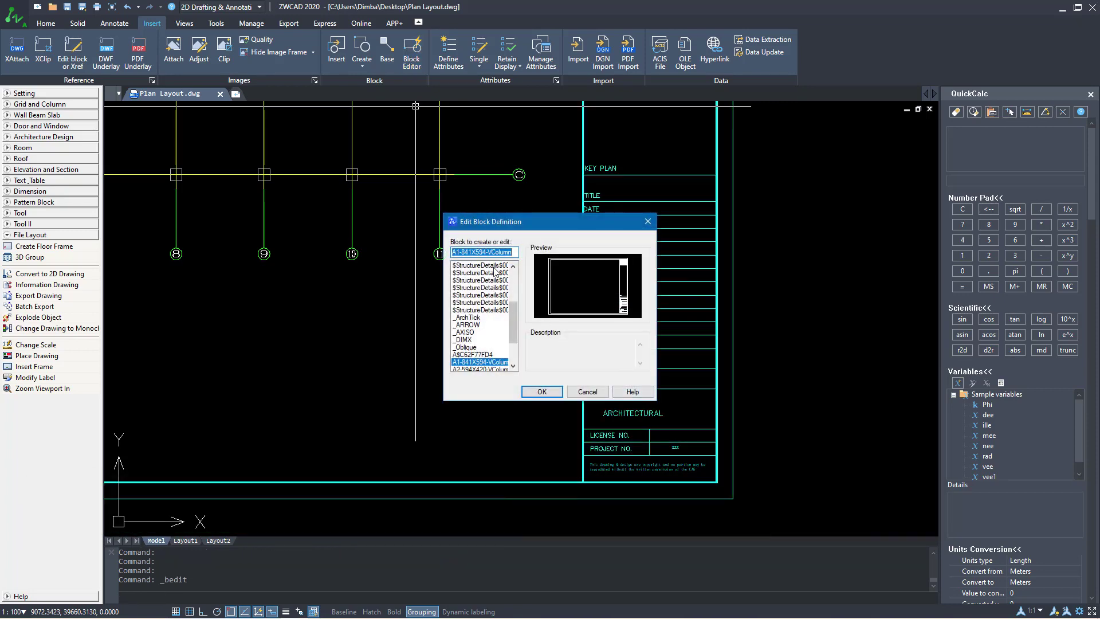
double_click(478, 362)
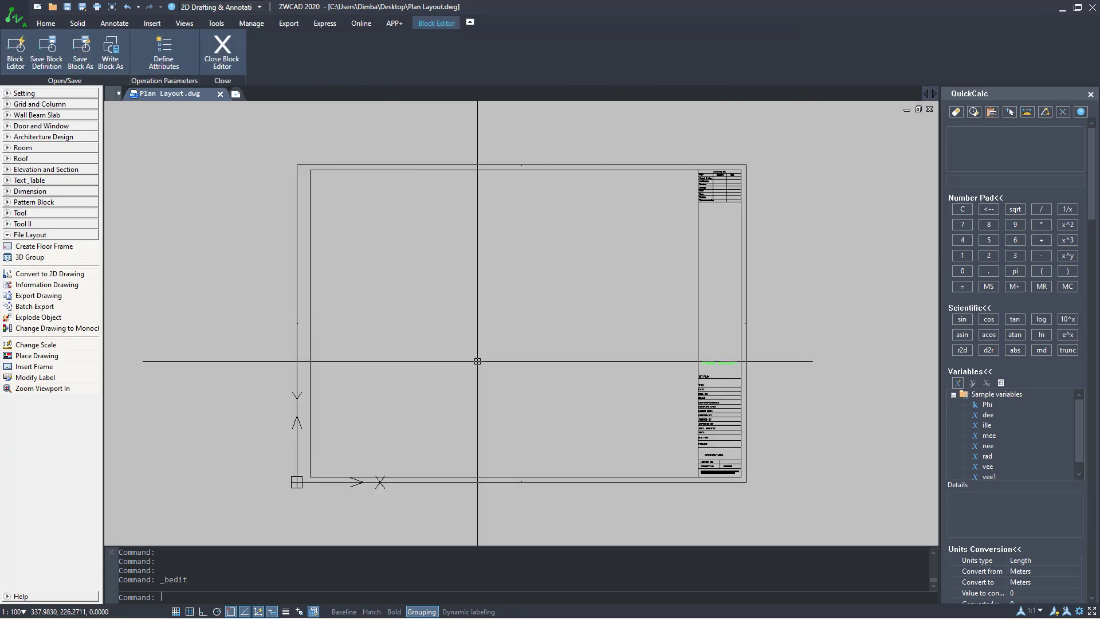
Replace the ARCHITECTURAL text in the title block with CIVILMAX LTD and finish text editing.
scroll(718, 500, "up", 6)
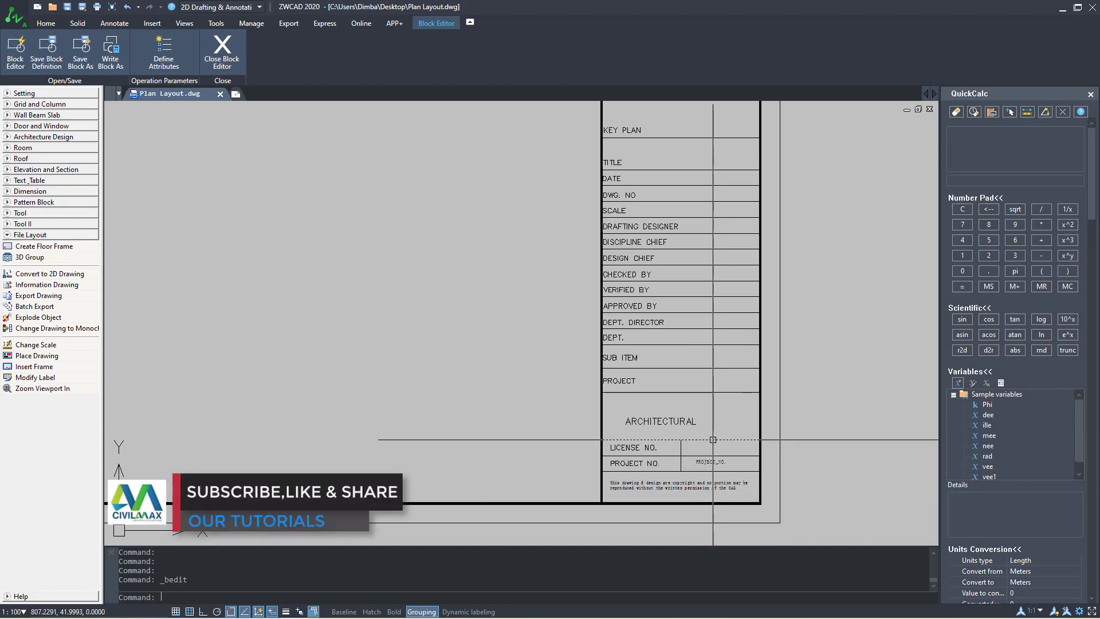
scroll(713, 439, "up", 2)
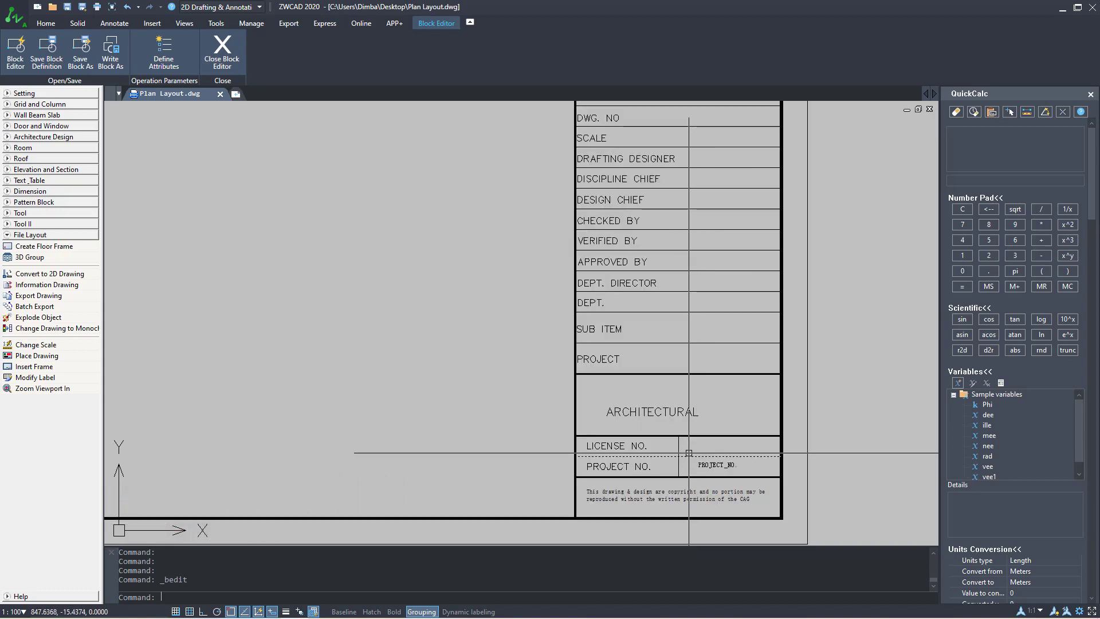
scroll(688, 453, "up", 4)
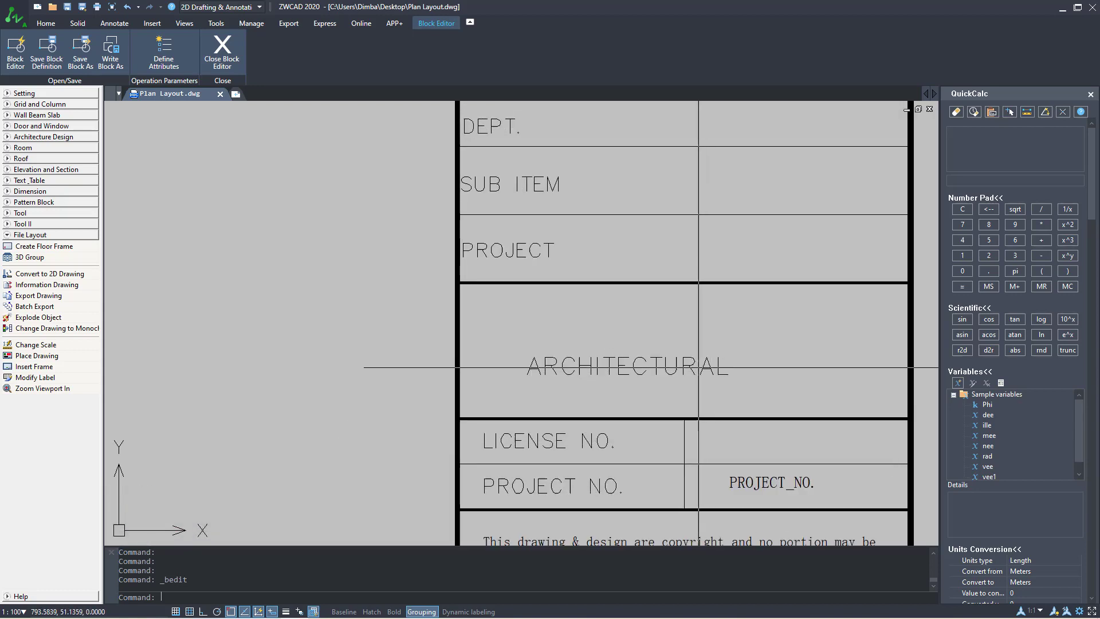
double_click(696, 361)
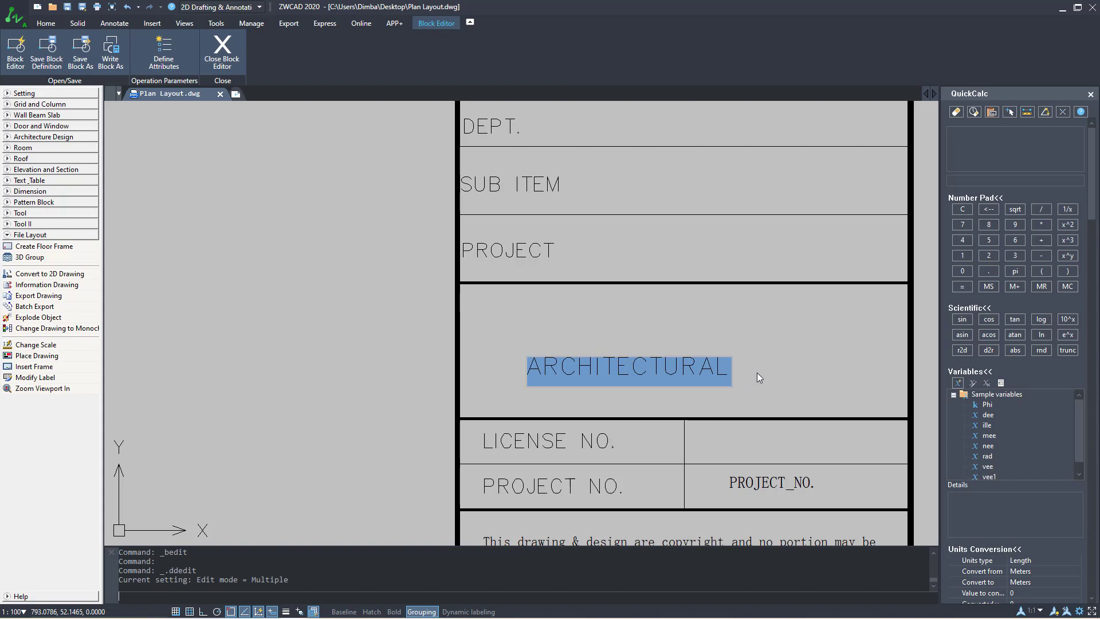
type("C")
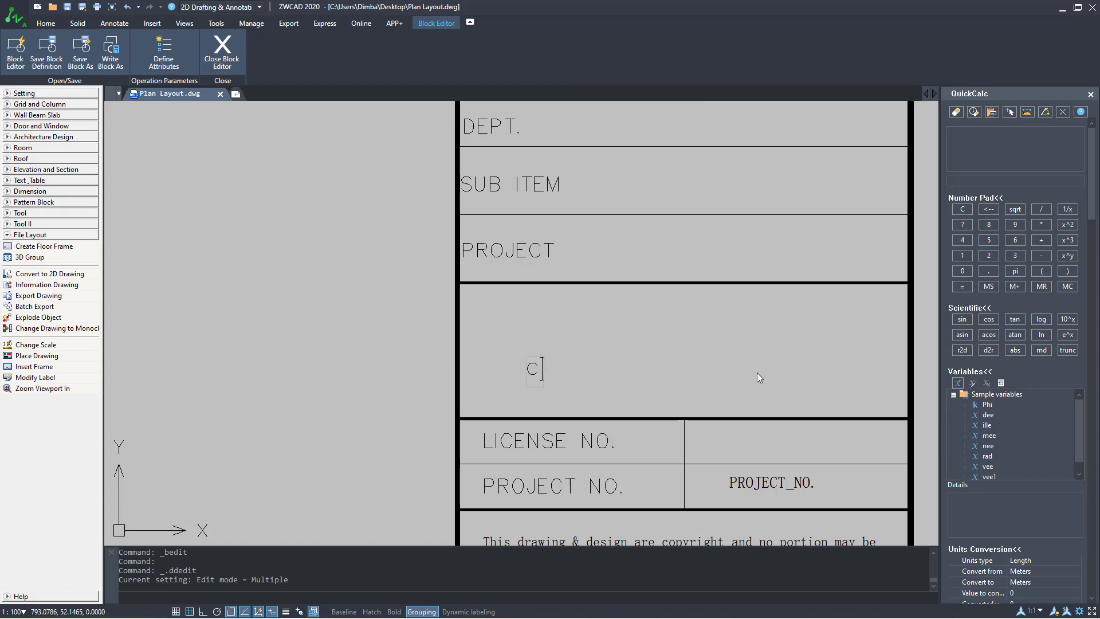
key("BackSpace")
type("Cl")
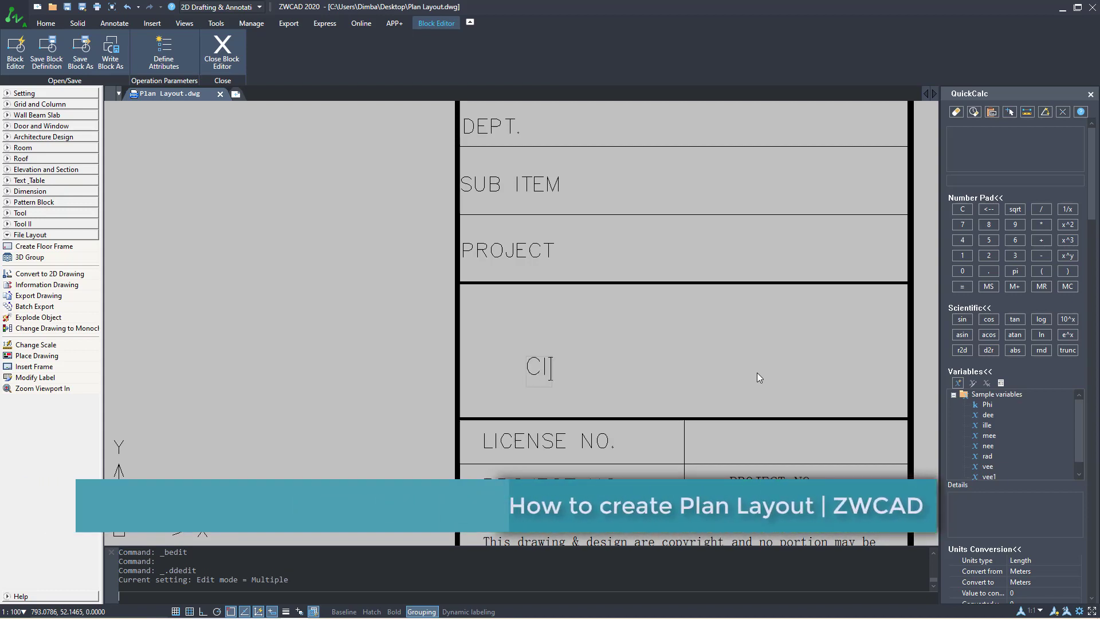
type("VI")
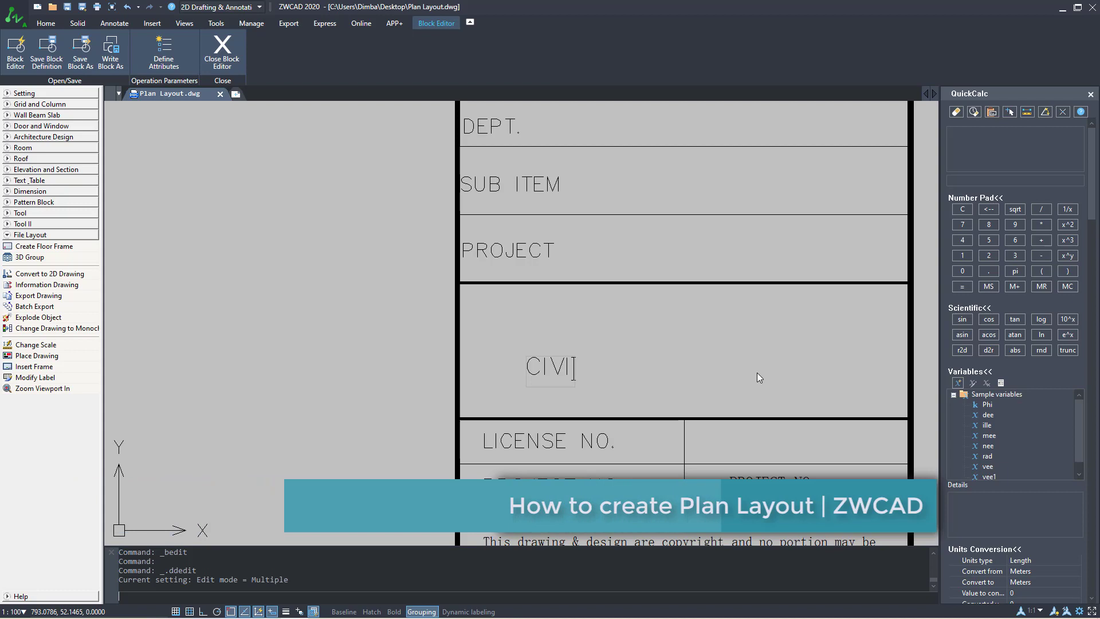
type("LMAX")
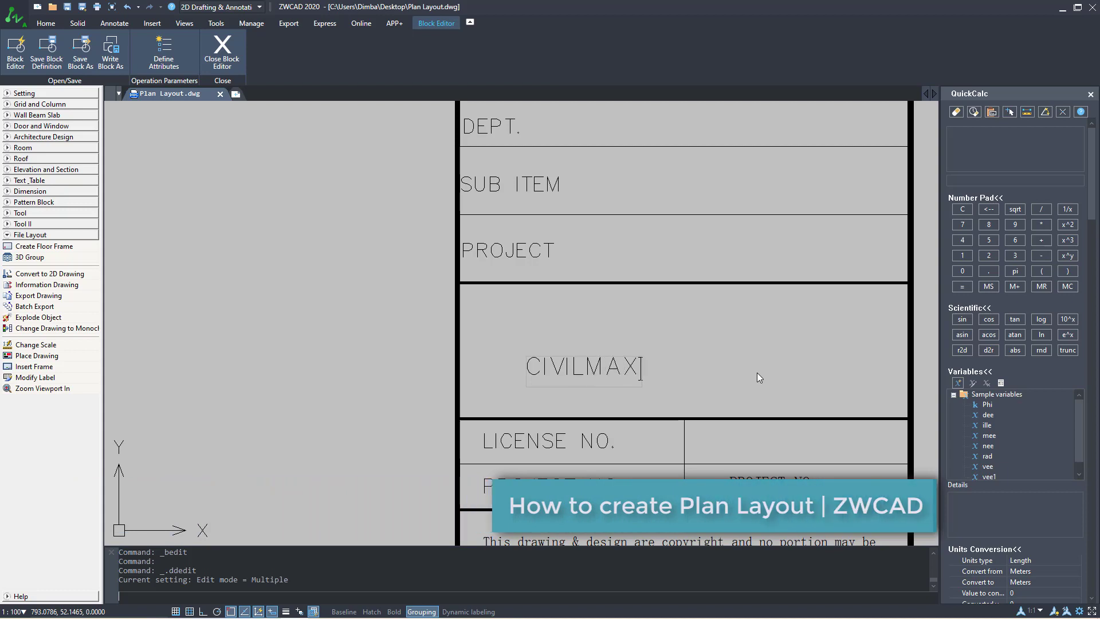
type(" LT")
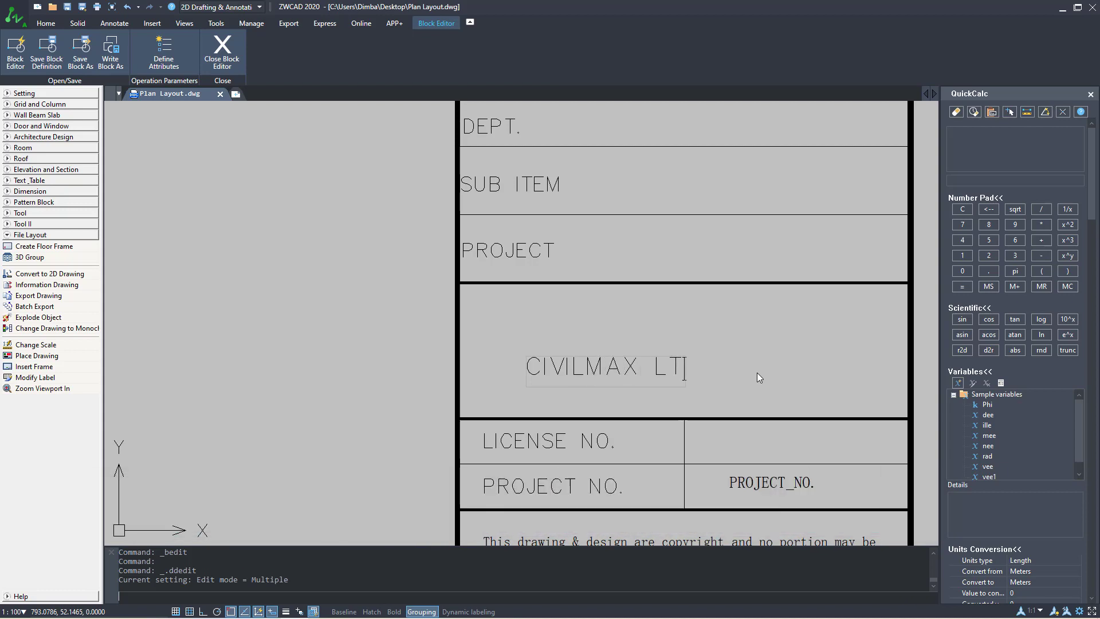
type("D")
left_click(730, 352)
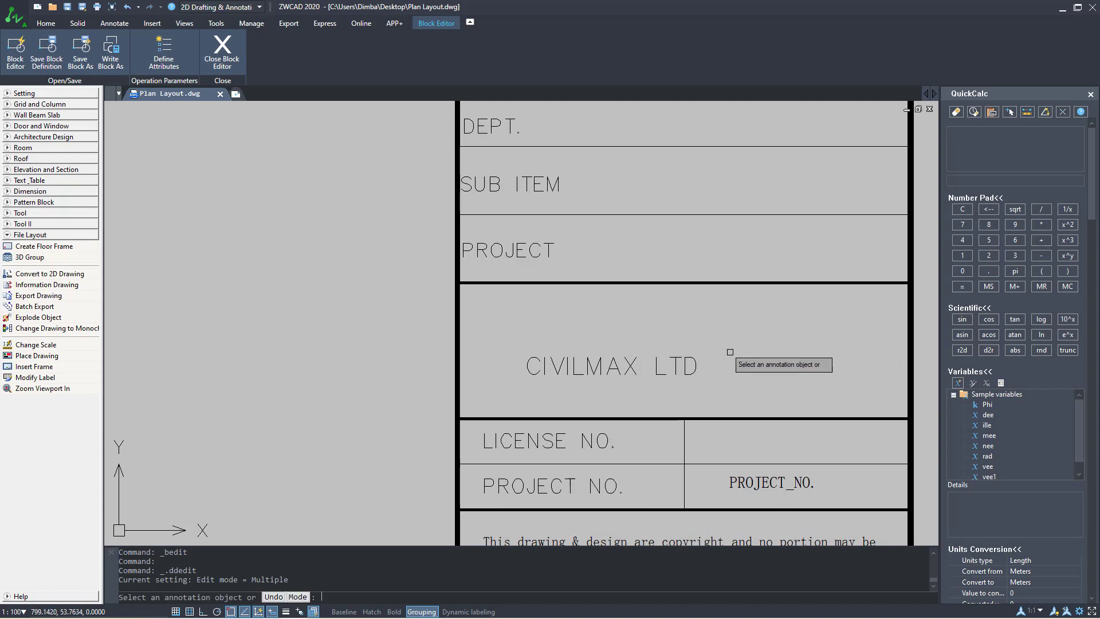
right_click(740, 326)
left_click(762, 335)
left_click(675, 328)
left_click(467, 381)
right_click(608, 332)
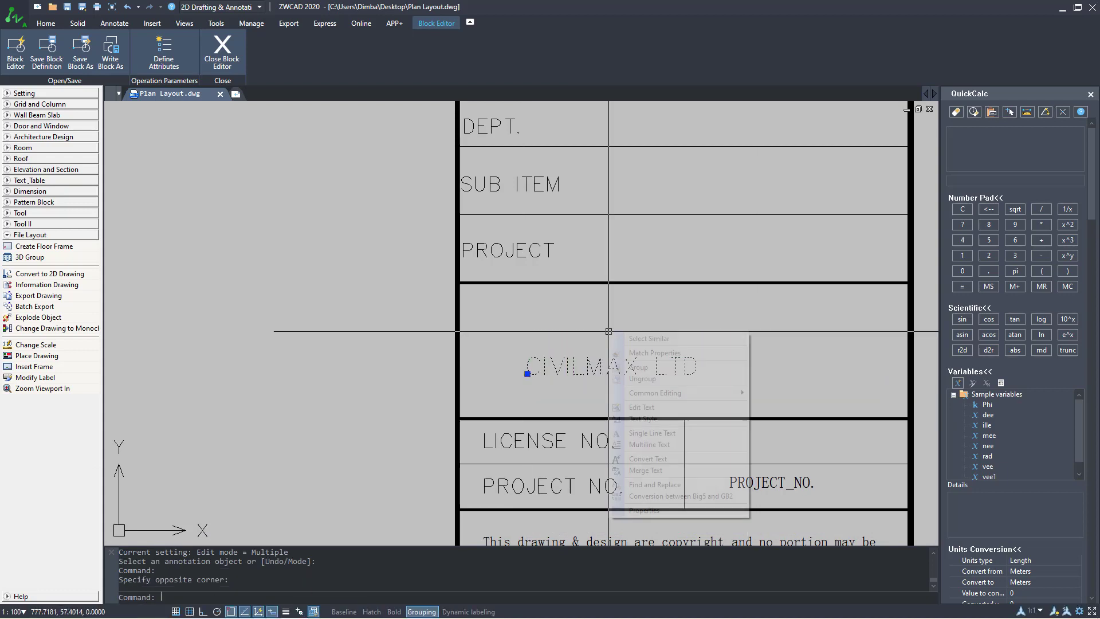
key("Escape")
Move the CIVILMAX LTD text to the right-hand part of its title block cell, leaving room for a logo beside it.
left_click(665, 334)
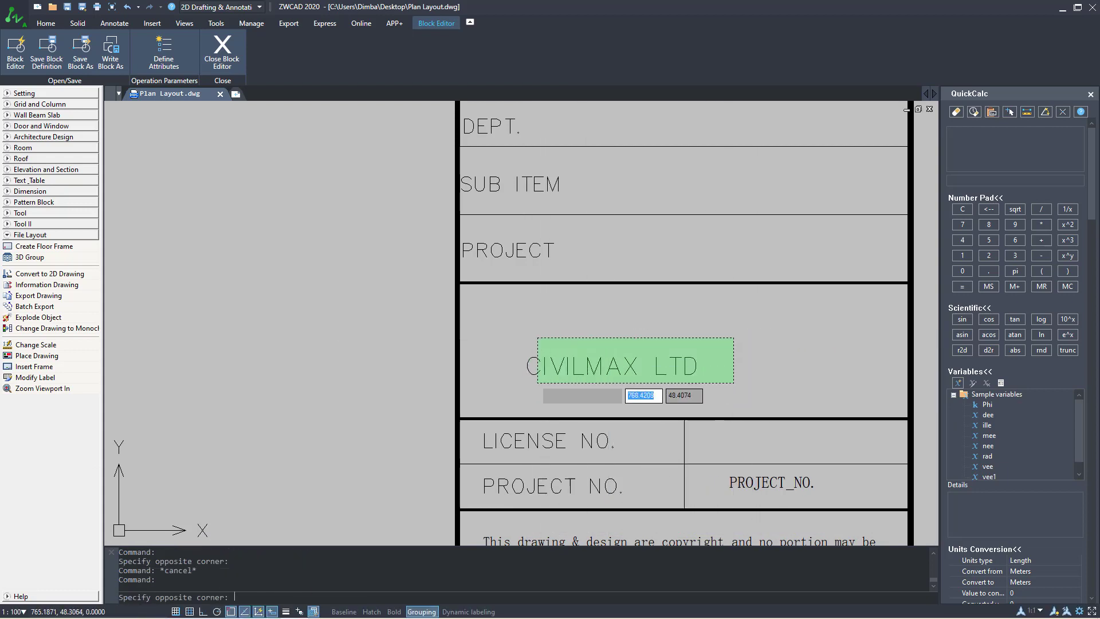
left_click(535, 375)
type("M")
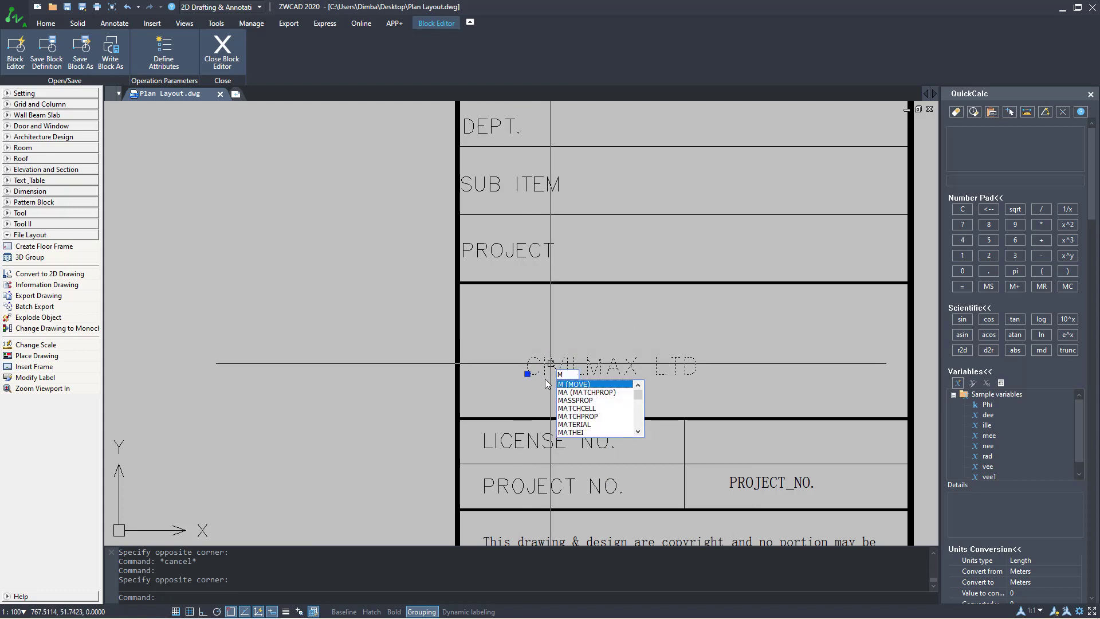
key("Return")
left_click(527, 374)
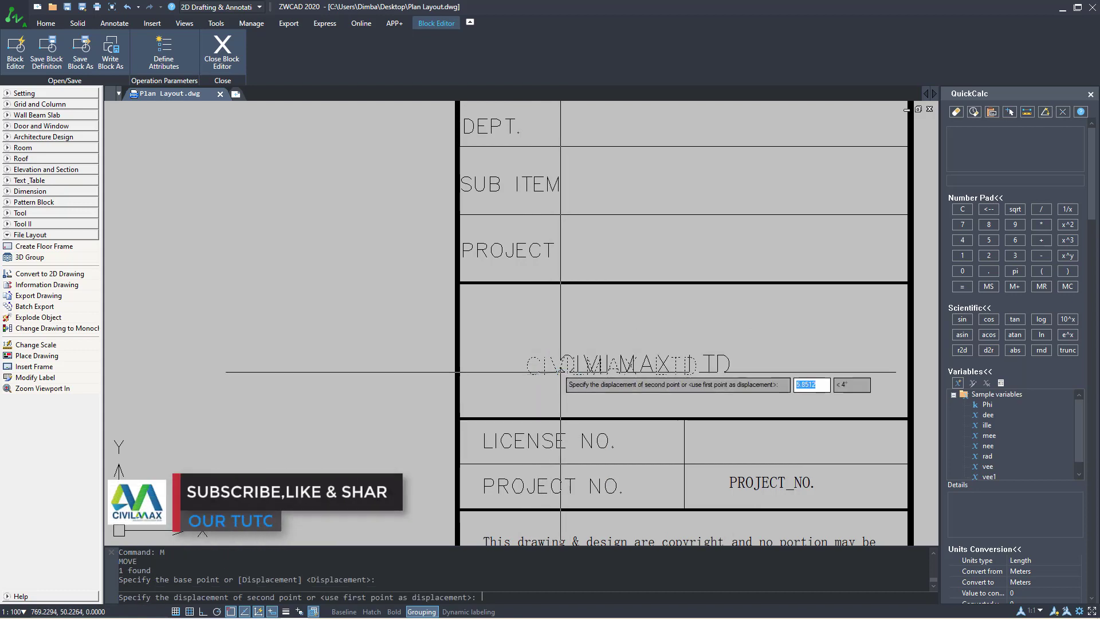
left_click(690, 344)
scroll(860, 344, "up", 1)
scroll(837, 338, "down", 1)
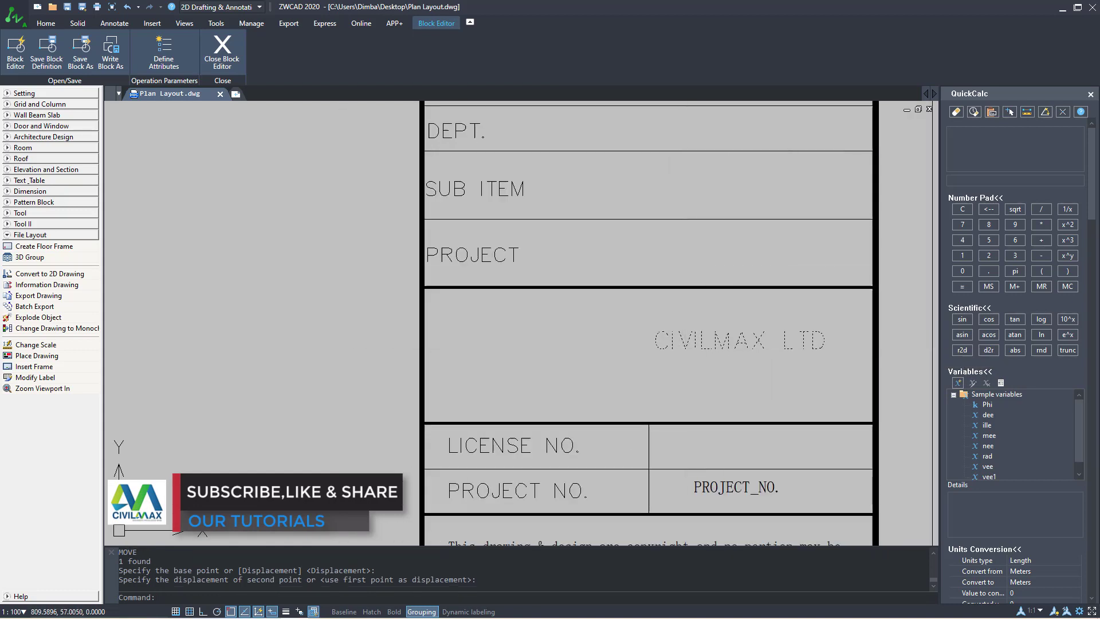
Move the CIVILMAX LTD text slightly left, away from the title block's right border.
left_click(834, 335)
left_click(694, 373)
right_click(710, 382)
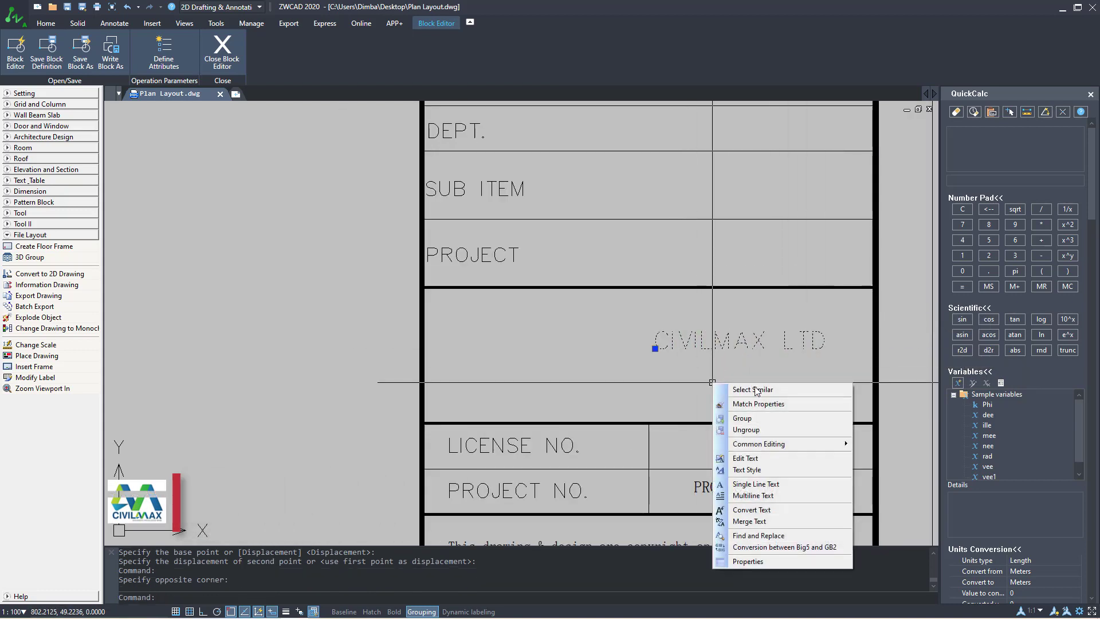
key("Escape")
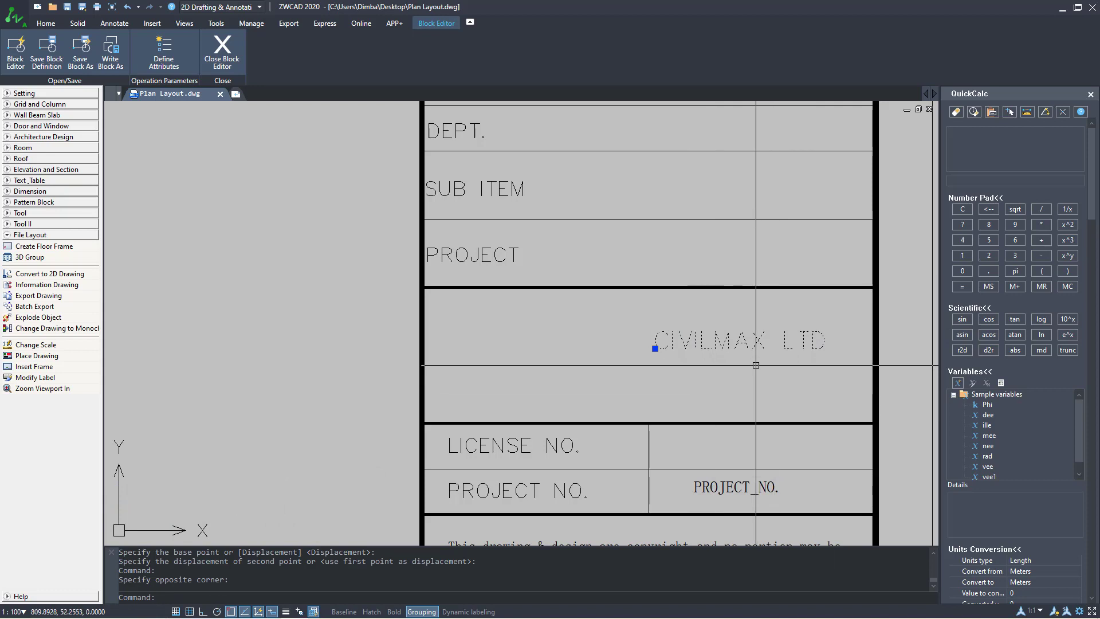
type("M")
key("Return")
left_click(792, 393)
left_click(762, 393)
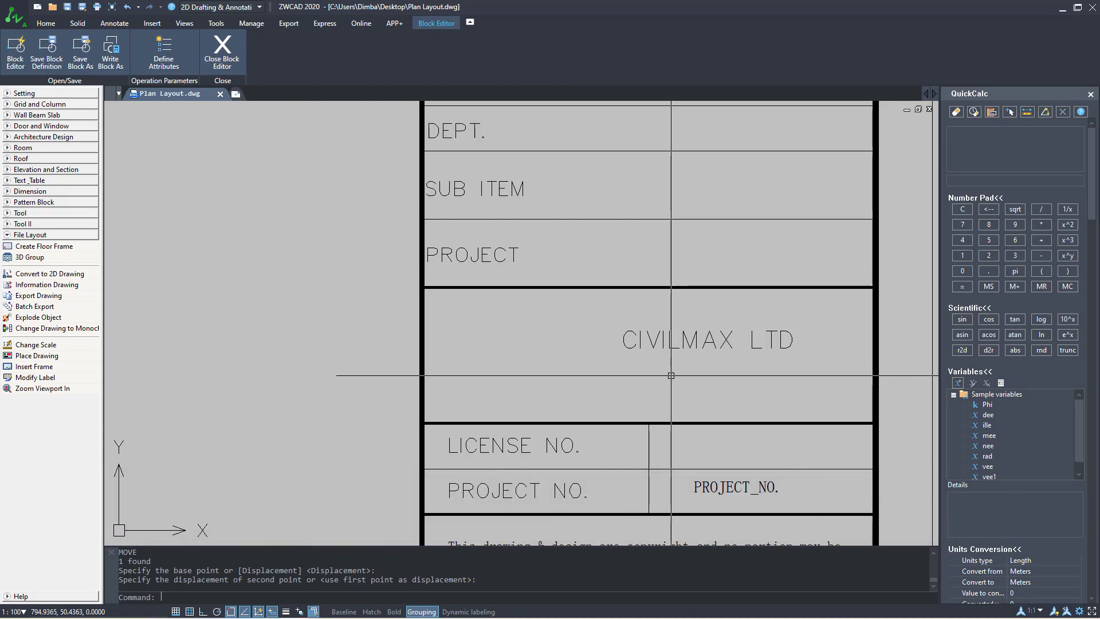
Uncover the desktop, copy the logo1 image file and return ZWCAD to full screen.
left_click_drag(952, 5, 702, 8)
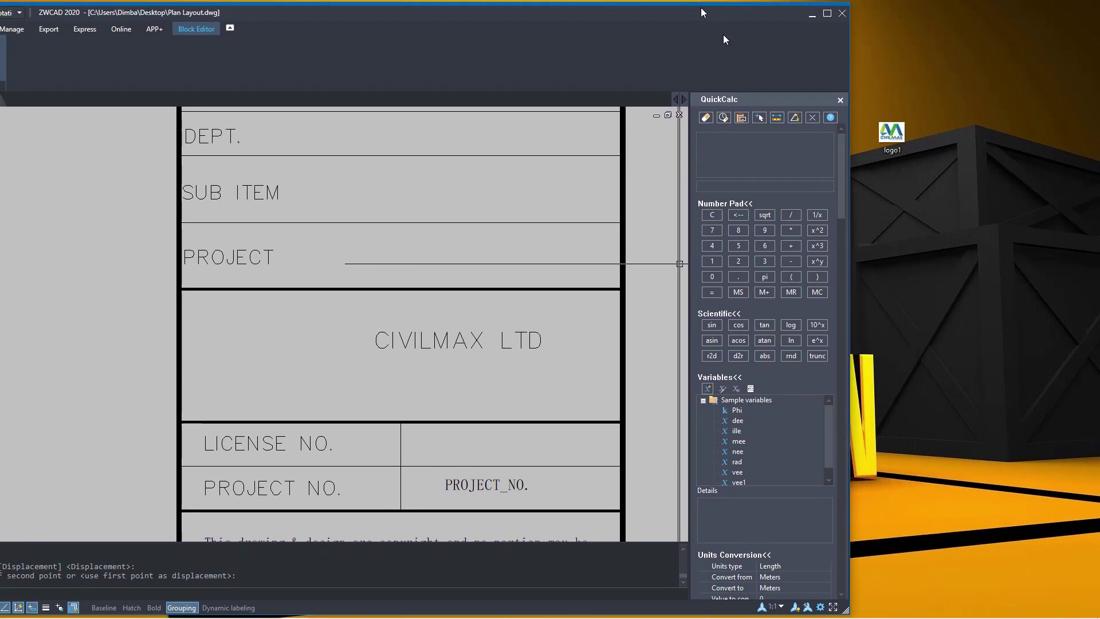
right_click(898, 144)
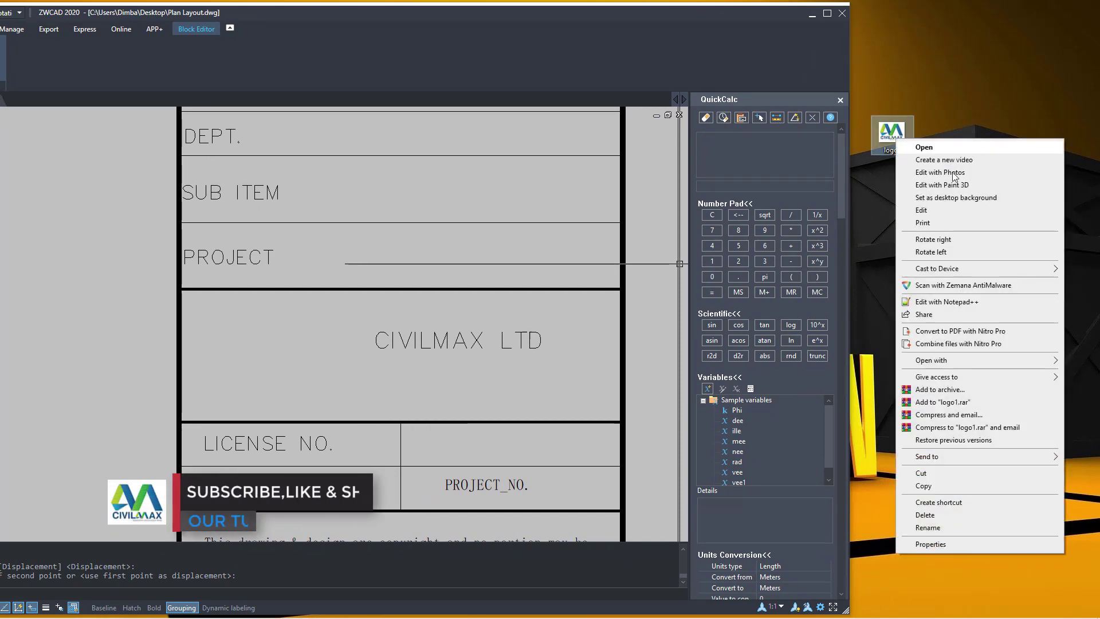
left_click(933, 487)
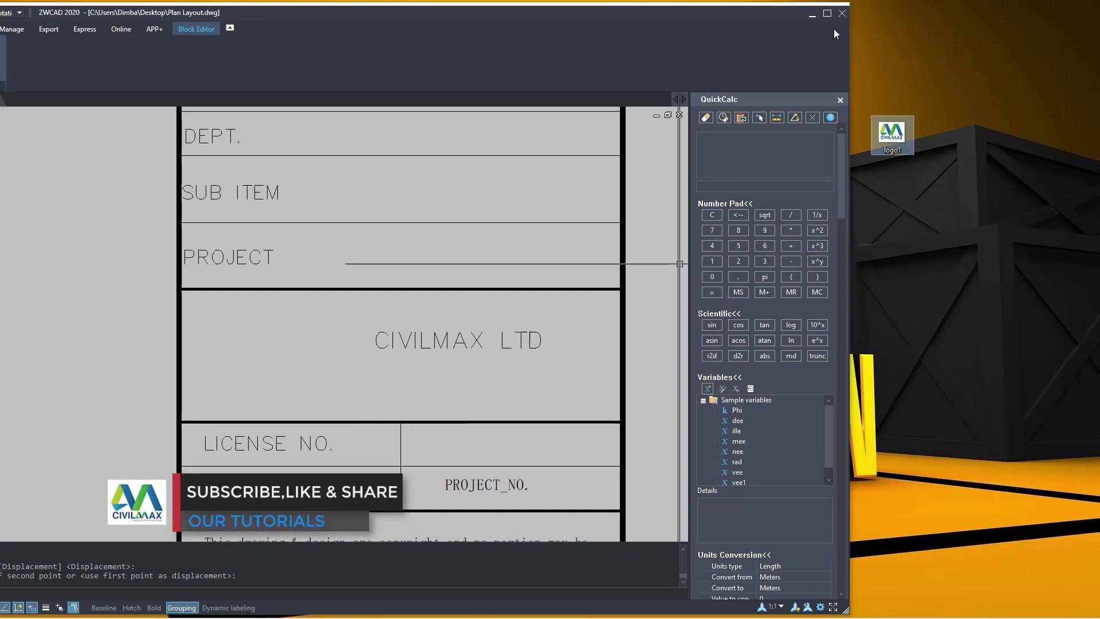
left_click(829, 15)
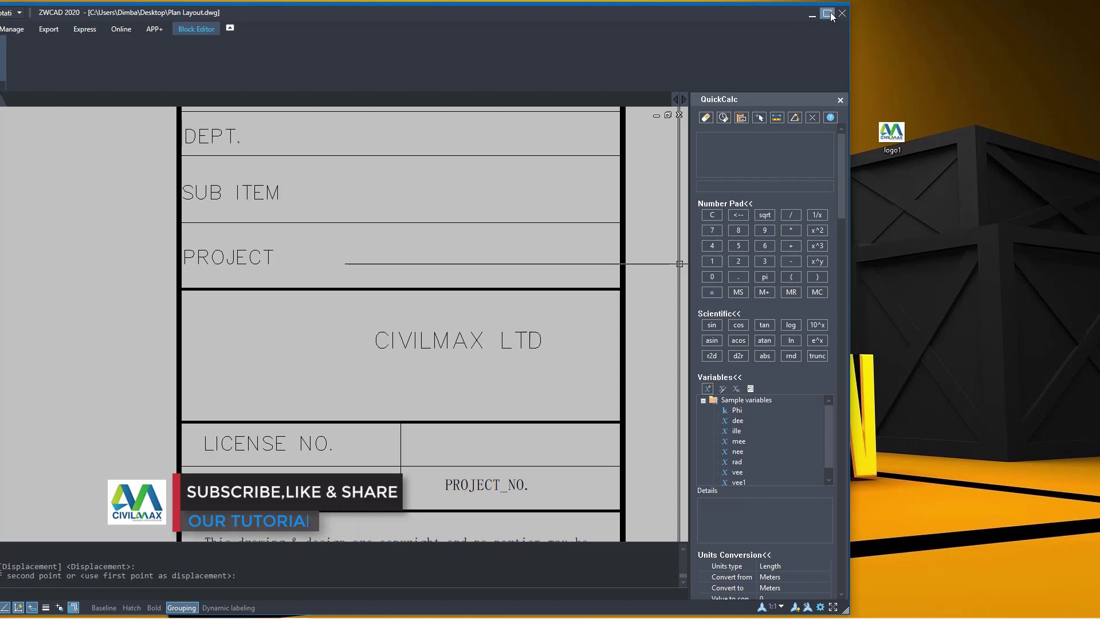
left_click(831, 16)
Paste logo1.jpg near the lower-left corner of the company name cell, sizing it to fit left of the text with Ortho on and no rotation.
left_click(504, 366)
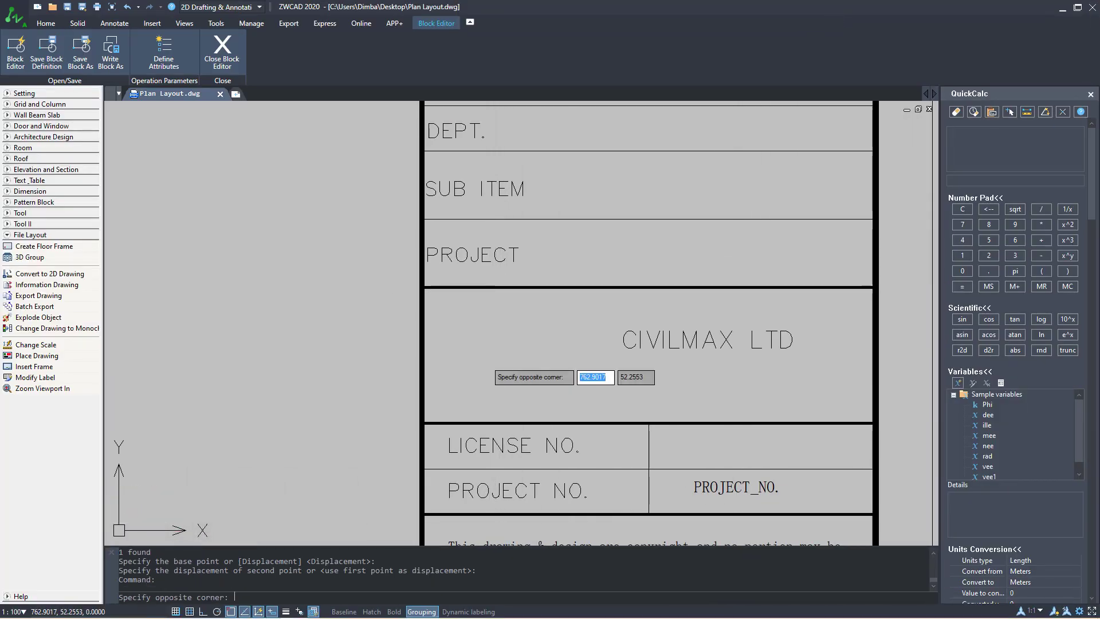
left_click(486, 353)
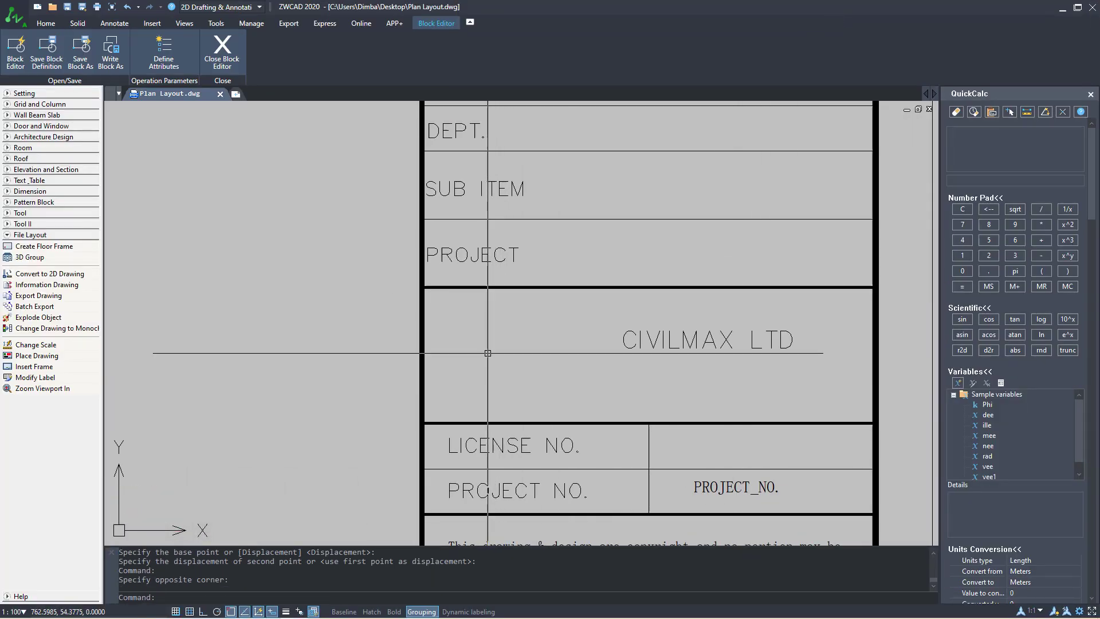
key("ctrl+v")
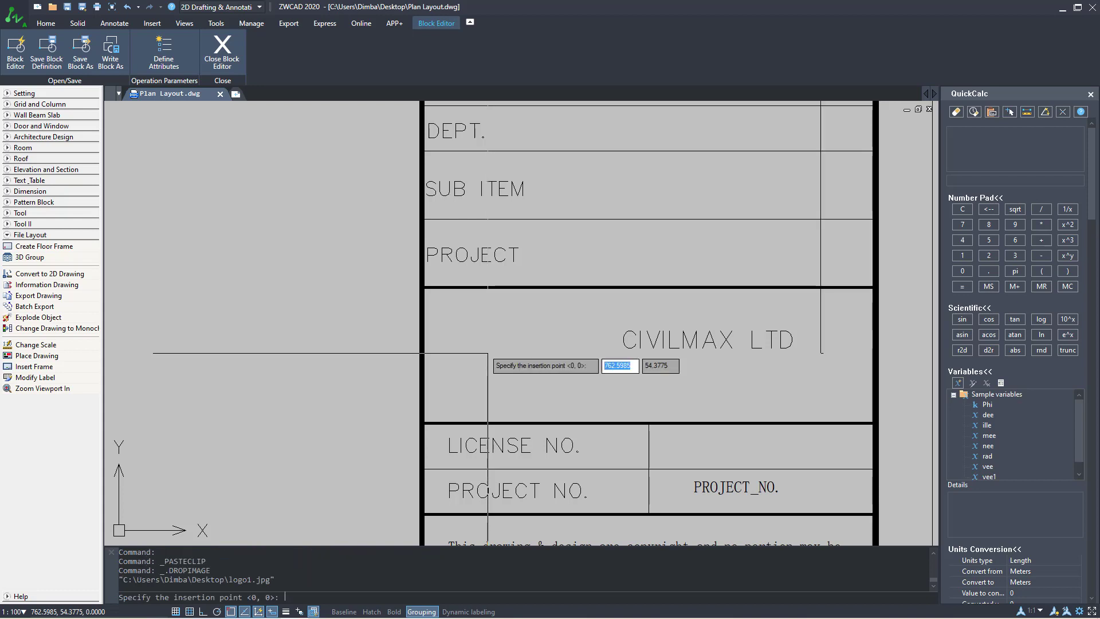
left_click(441, 406)
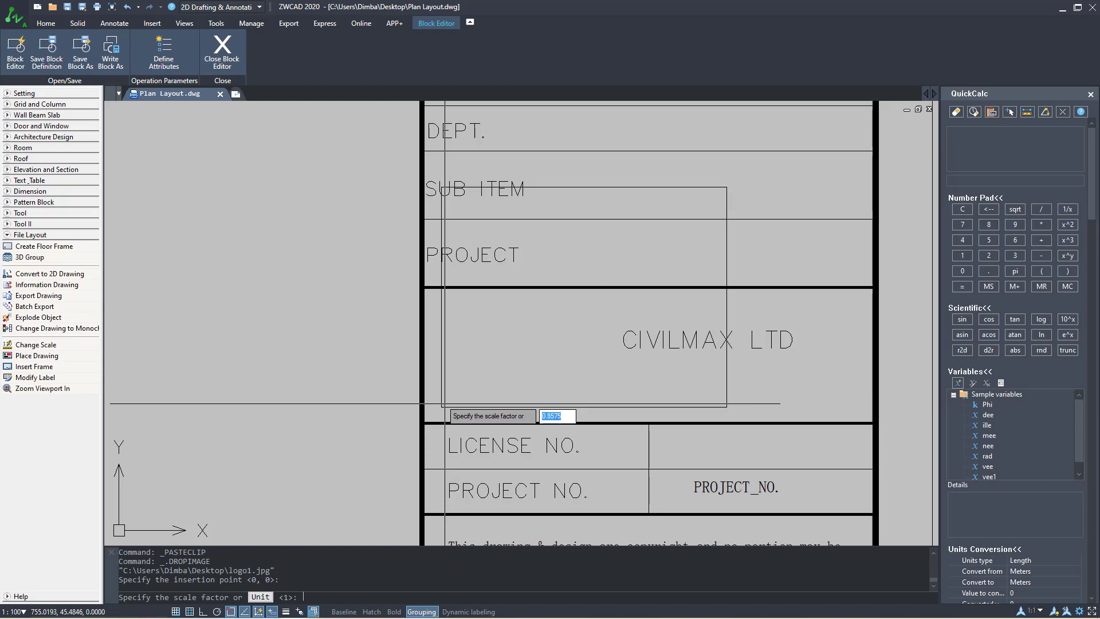
left_click(204, 611)
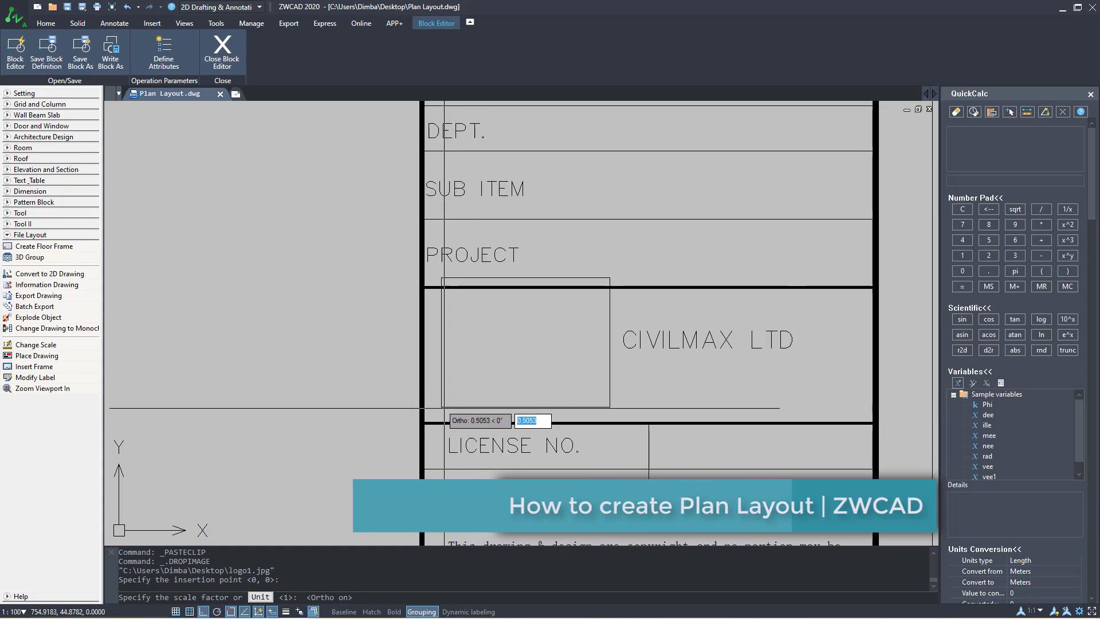
left_click(444, 408)
key("Escape")
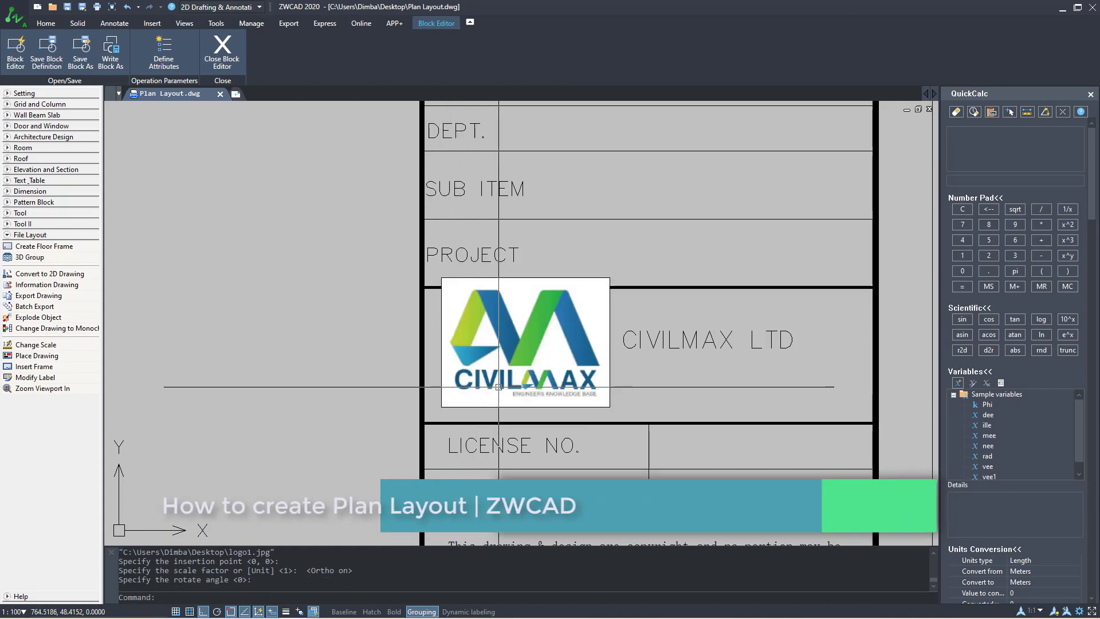
Try to scale the logo by reference from its lower-left corner, taking its bottom edge as both the reference and new length.
scroll(579, 404, "up", 1)
left_click(639, 408)
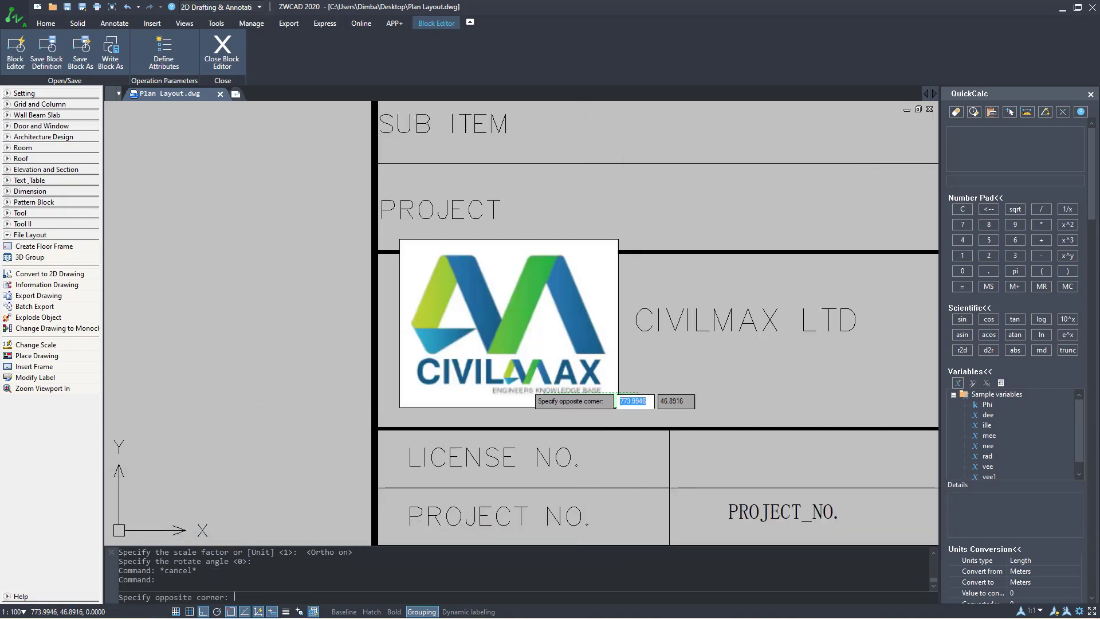
left_click(425, 351)
right_click(521, 343)
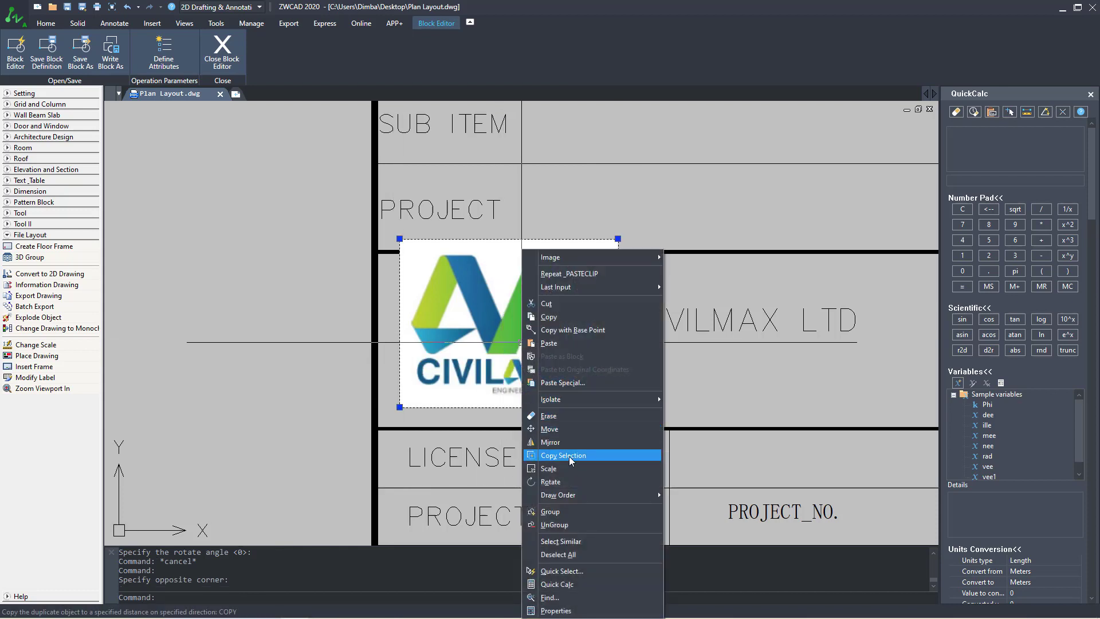
left_click(550, 468)
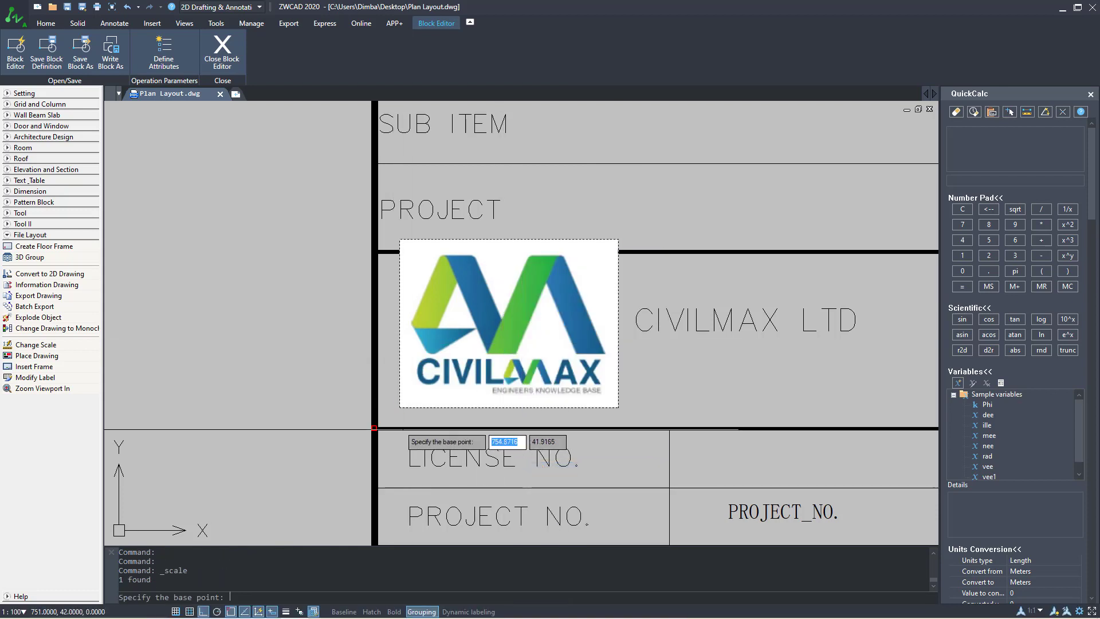
left_click(400, 407)
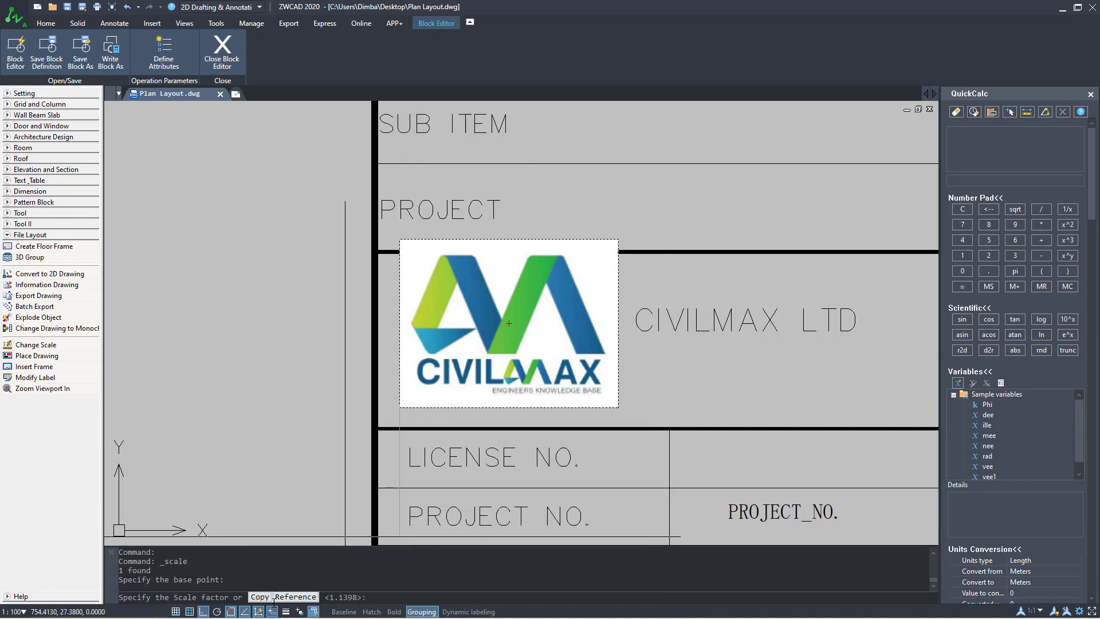
left_click(295, 598)
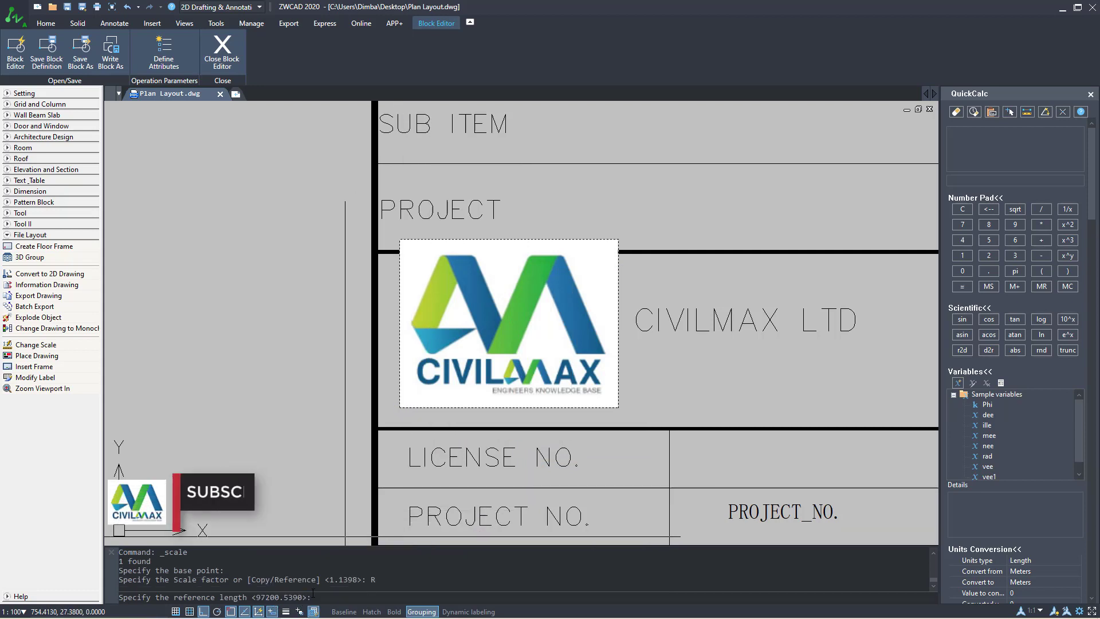
left_click(617, 406)
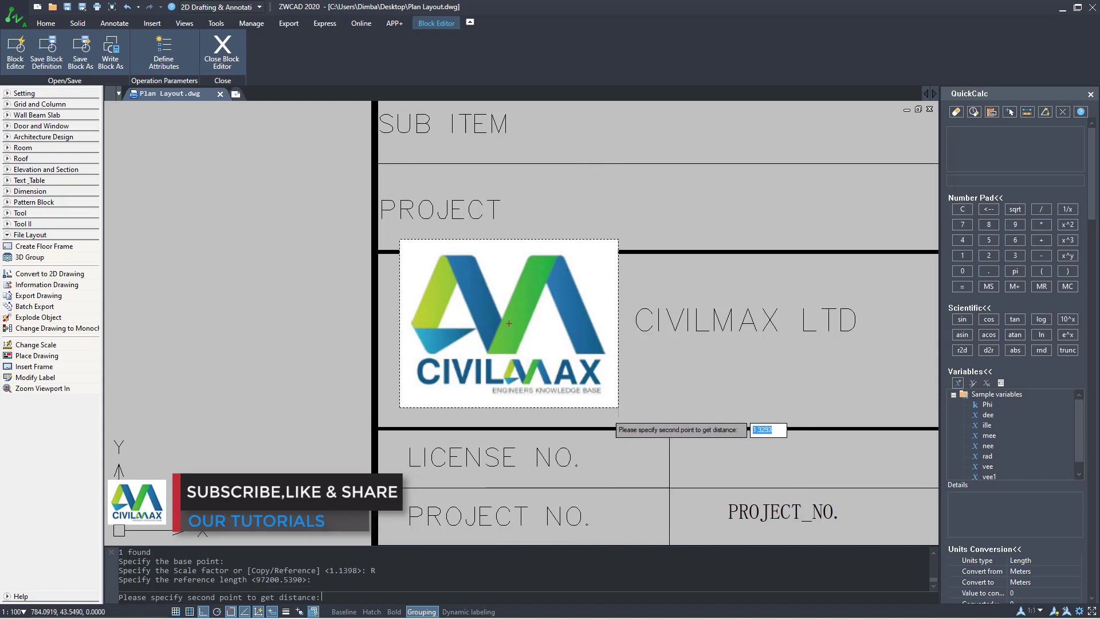
left_click(400, 406)
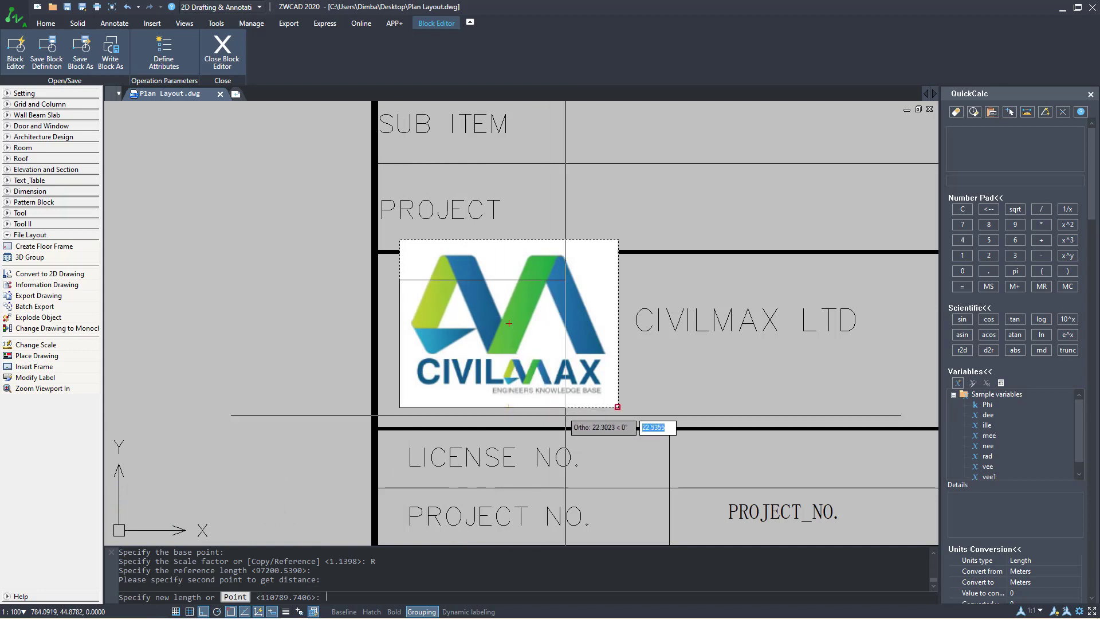
left_click(618, 406)
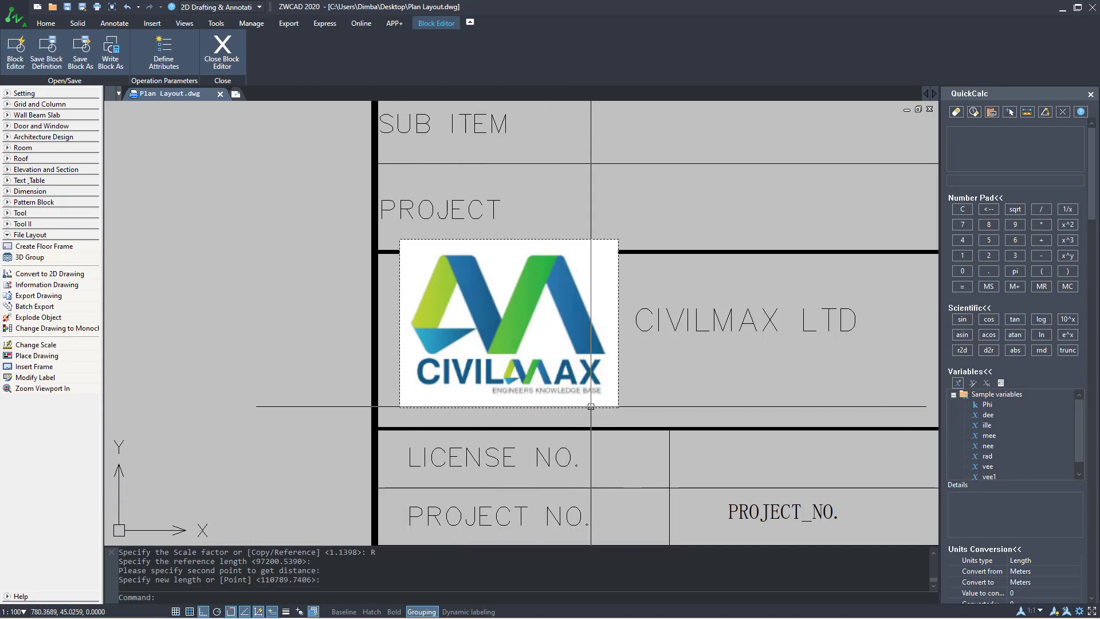
Move the logo image straight down so it sits between the company name cell's upper and lower borders.
left_click_drag(663, 383, 607, 376)
right_click(647, 377)
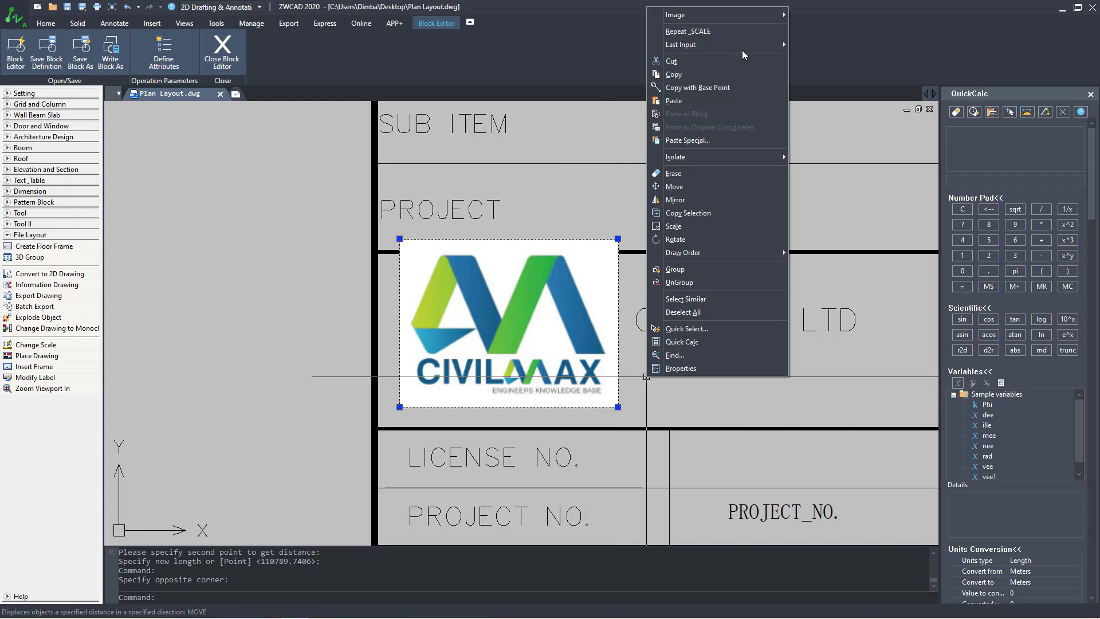
left_click(698, 187)
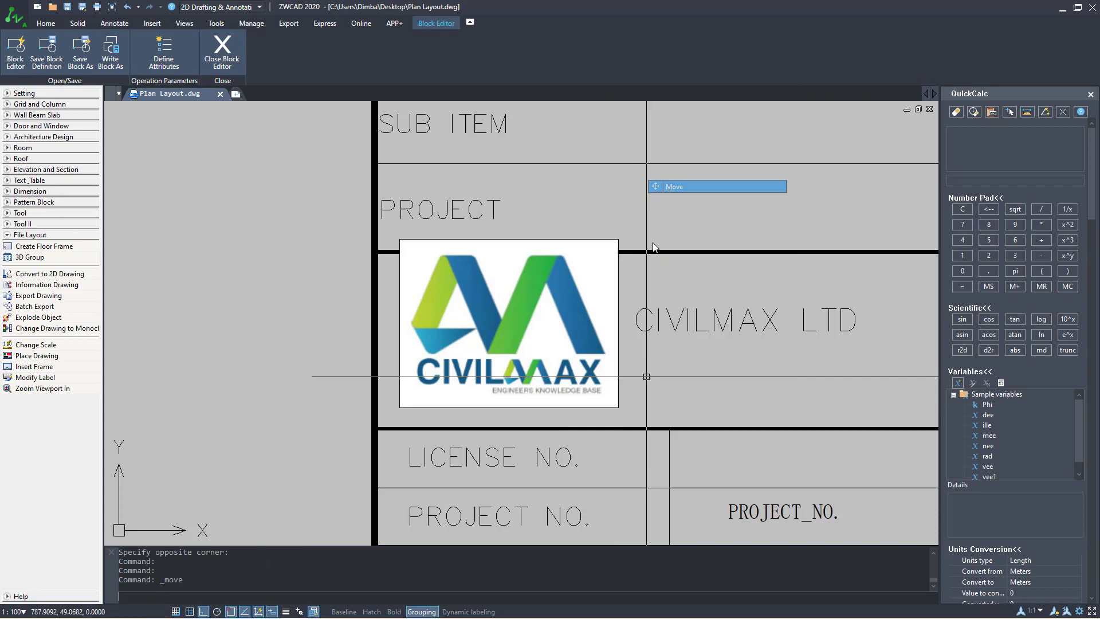
left_click(605, 335)
left_click(650, 350)
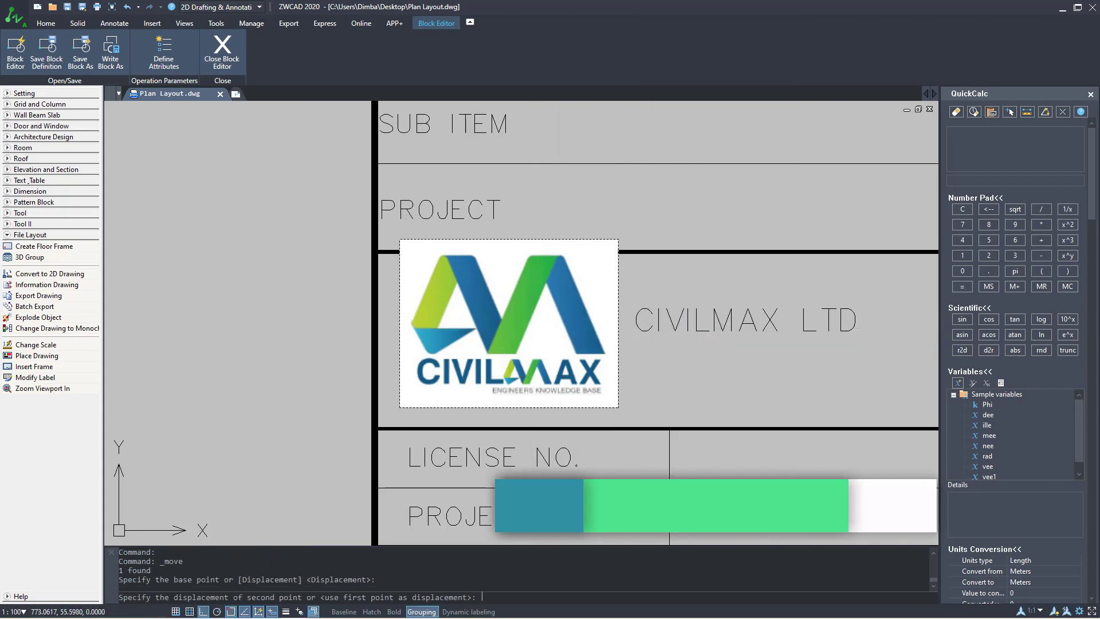
left_click(654, 361)
Move the logo image slightly left, closer to the title block's left border and away from the CIVILMAX LTD text.
left_click(608, 367)
right_click(662, 369)
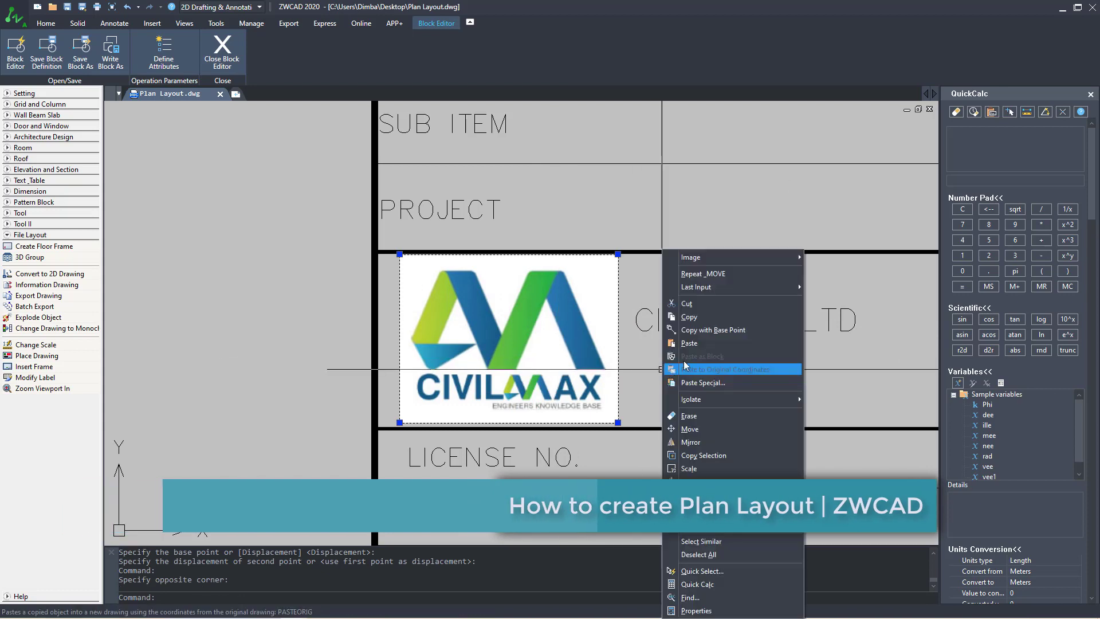
left_click(691, 429)
left_click(740, 395)
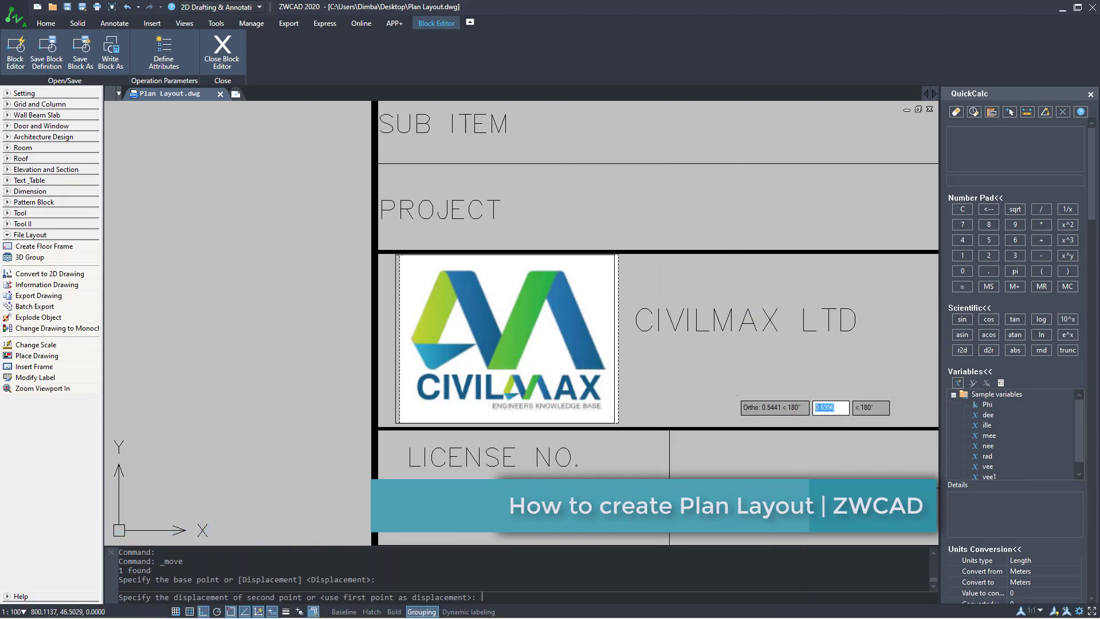
left_click(732, 394)
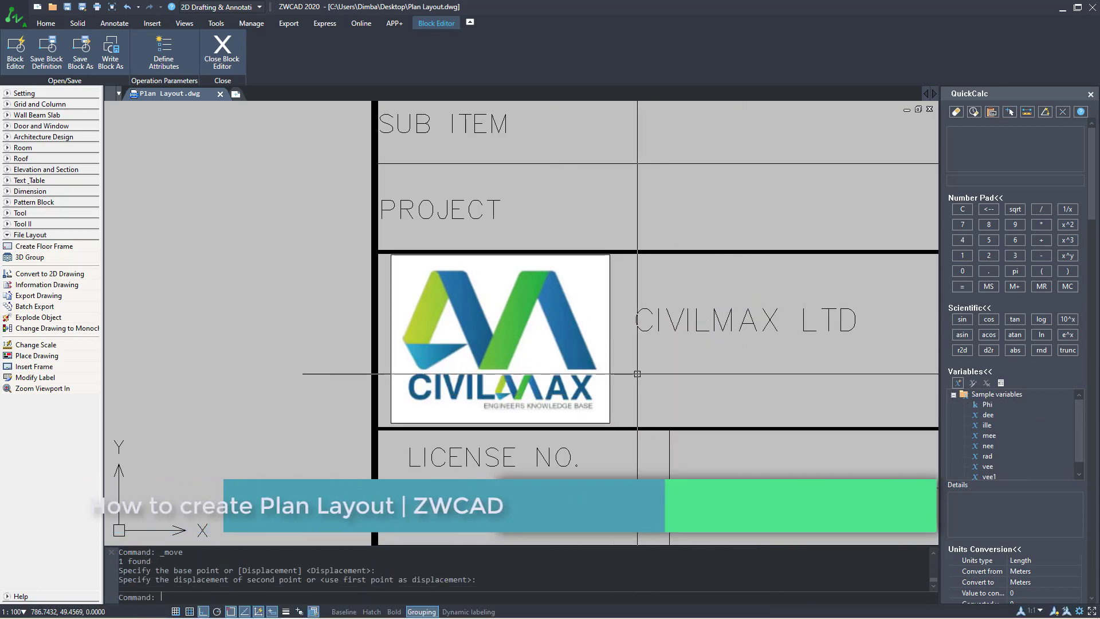
With Object Snap off, scale the logo down by reference to its bottom width, using a new length of about 26.8.
left_click(636, 367)
left_click(555, 368)
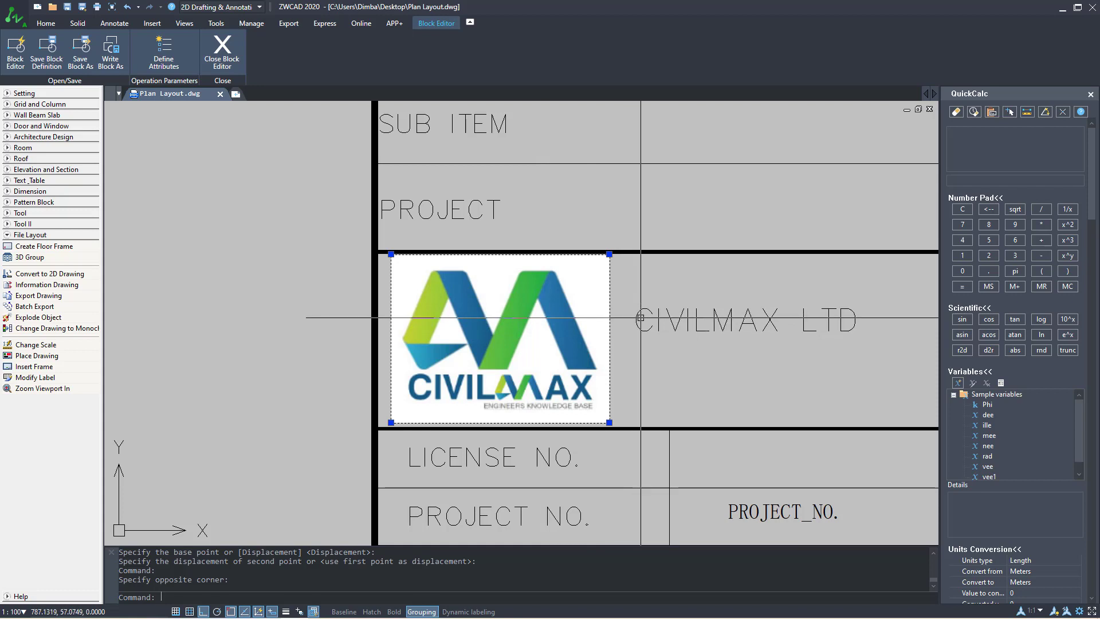
right_click(601, 192)
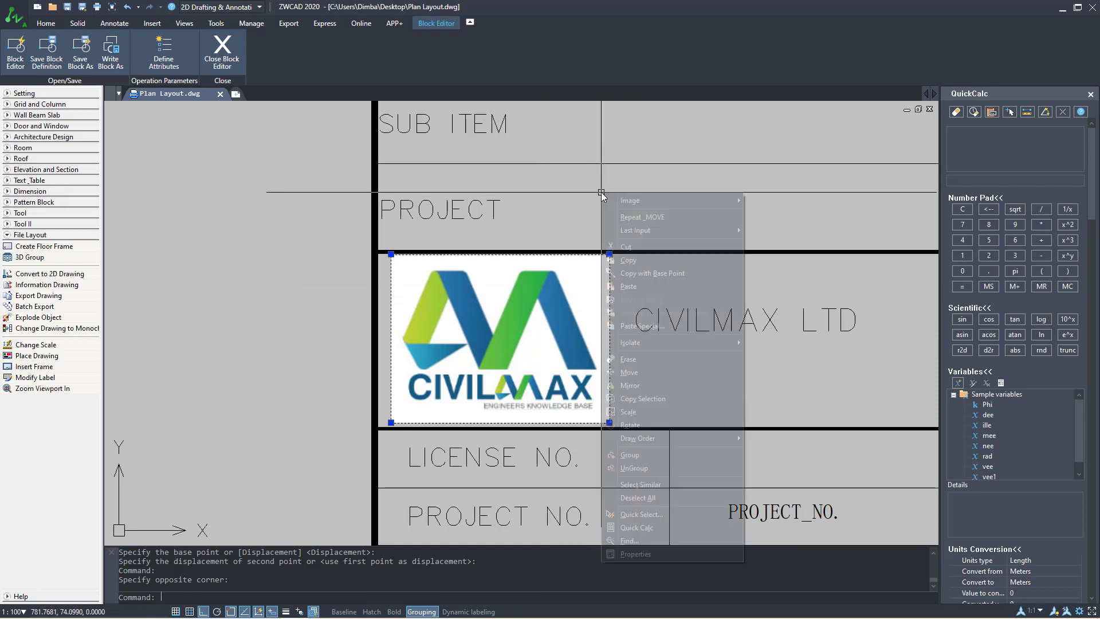
left_click(629, 411)
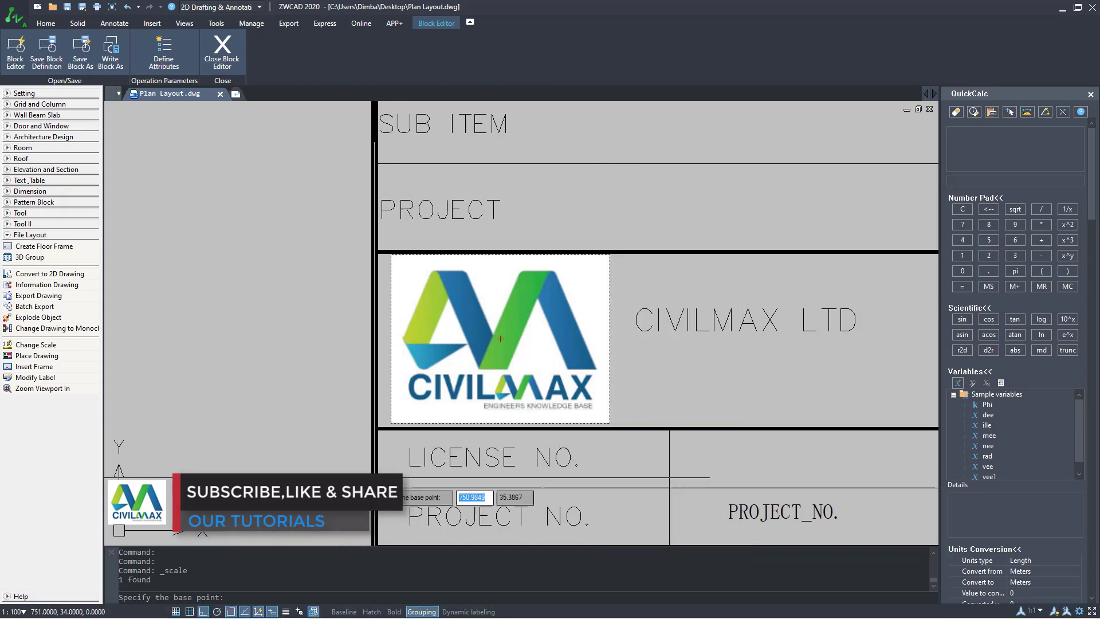
left_click(231, 612)
left_click(457, 453)
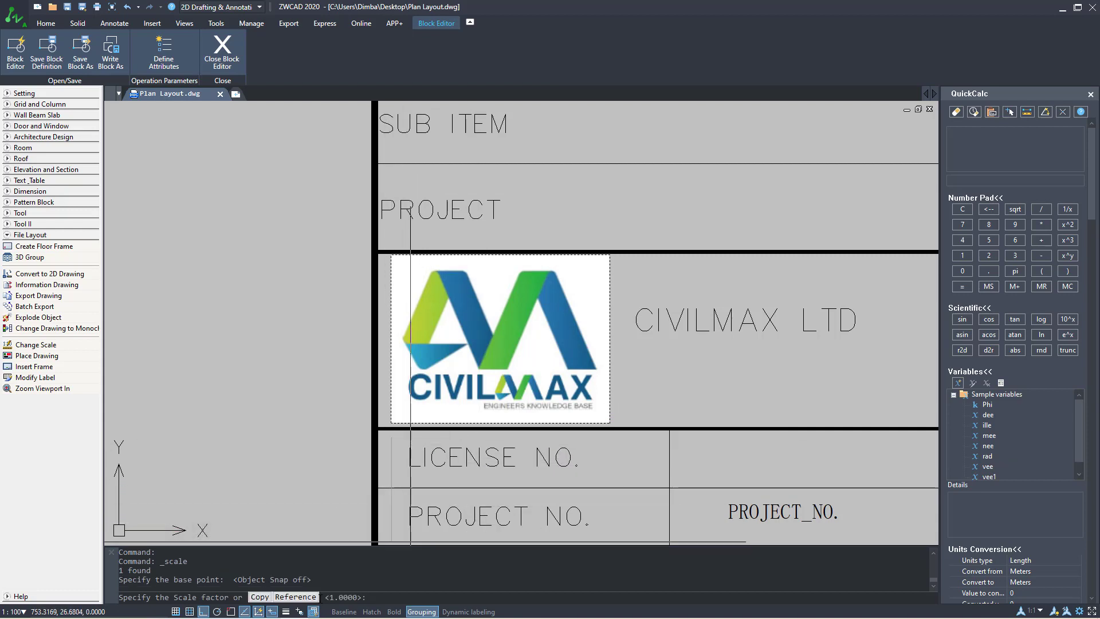
left_click(295, 598)
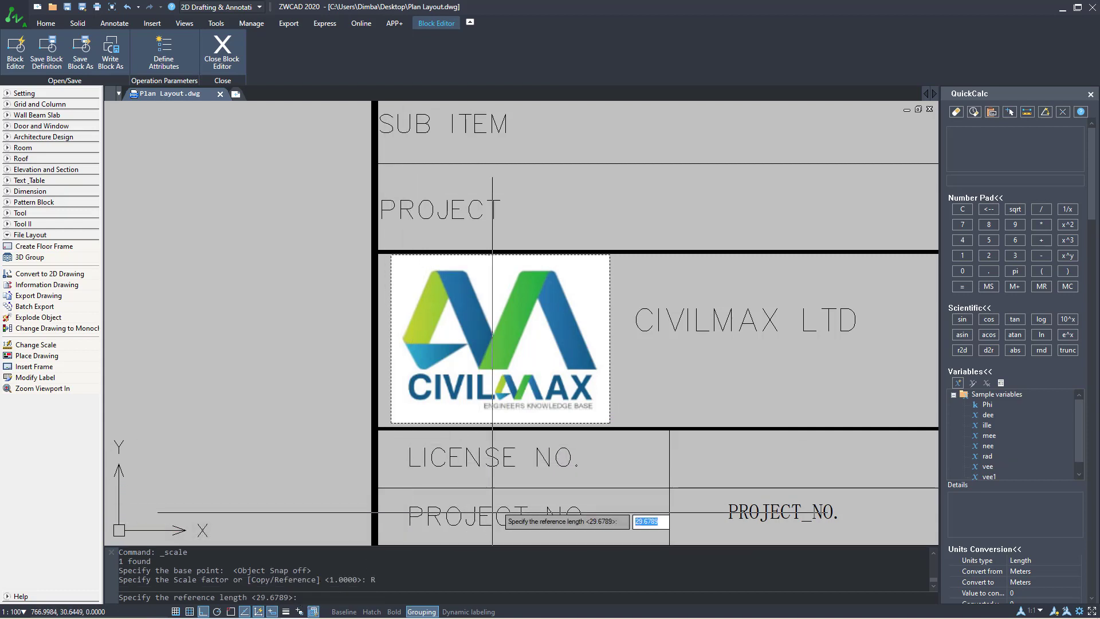
left_click(612, 436)
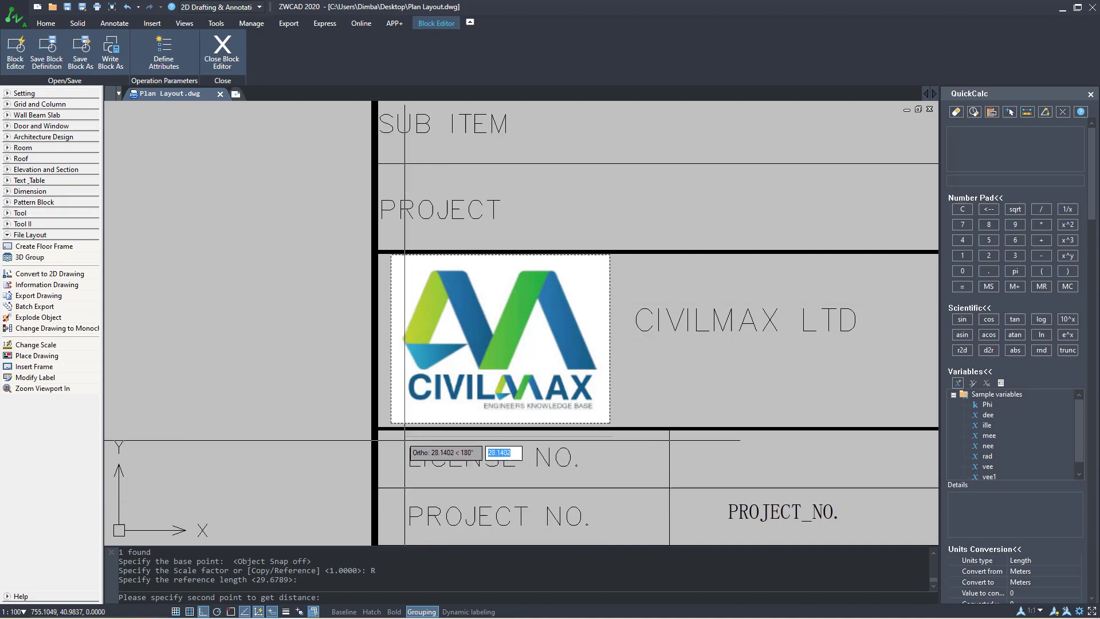
left_click(390, 439)
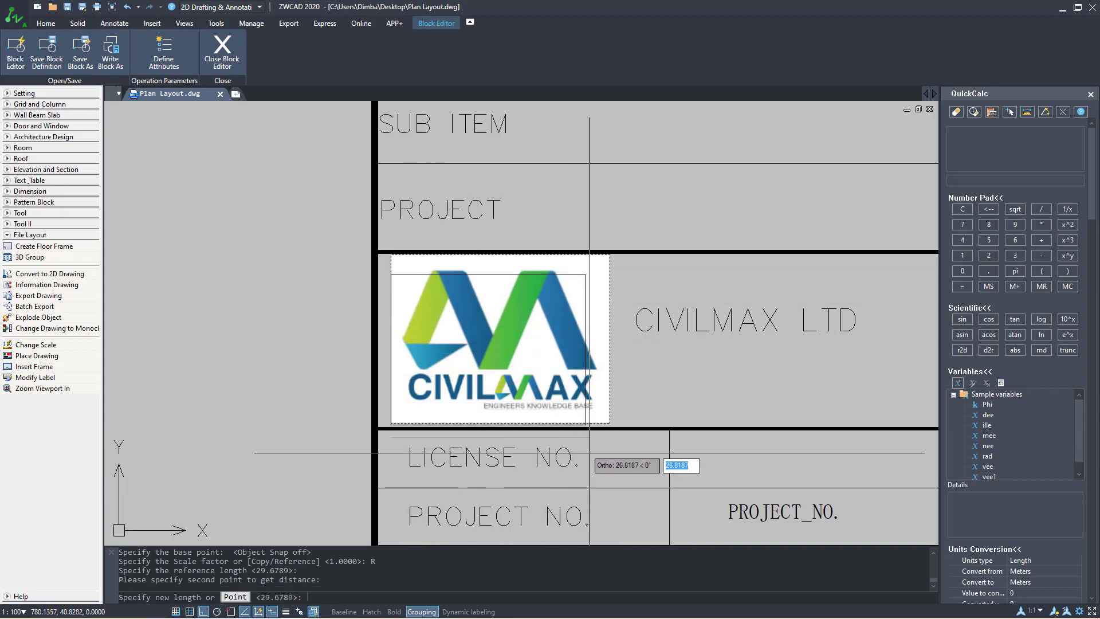
left_click(589, 452)
Move the reduced logo straight up to leave even gaps above and below it in the company name cell.
left_click(600, 325)
right_click(506, 325)
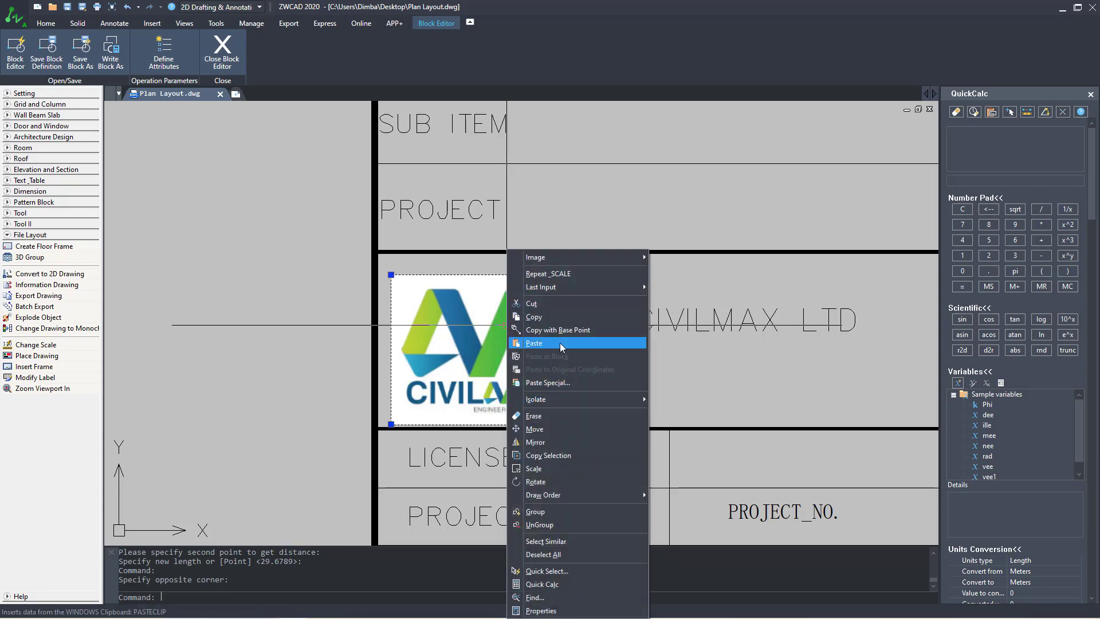
left_click(568, 428)
left_click(625, 367)
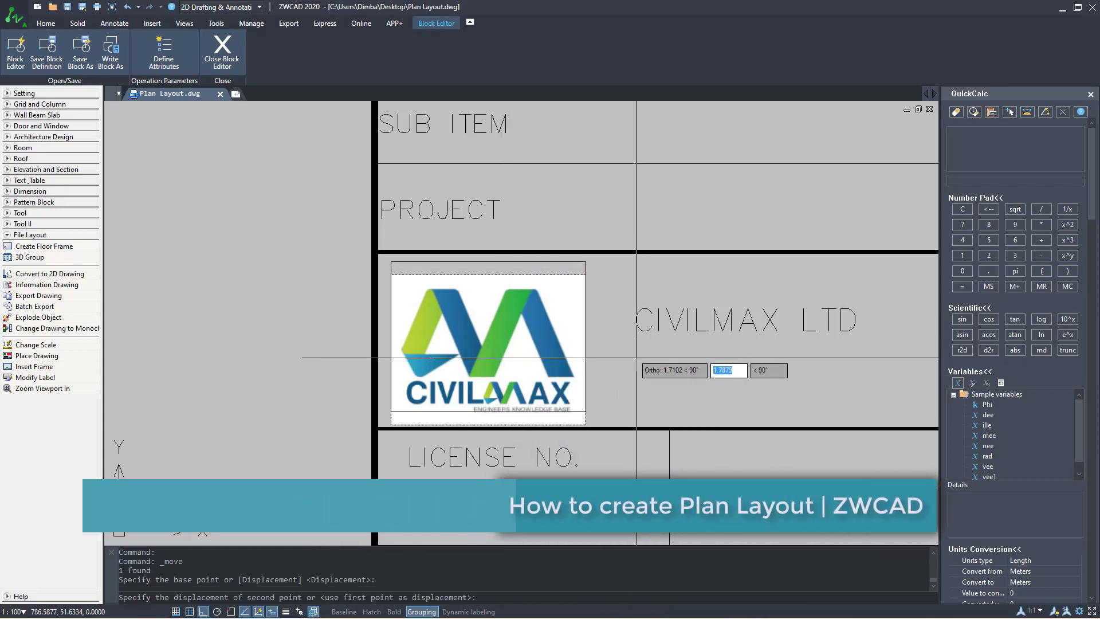
left_click(616, 355)
scroll(592, 348, "down", 2)
scroll(592, 344, "up", 1)
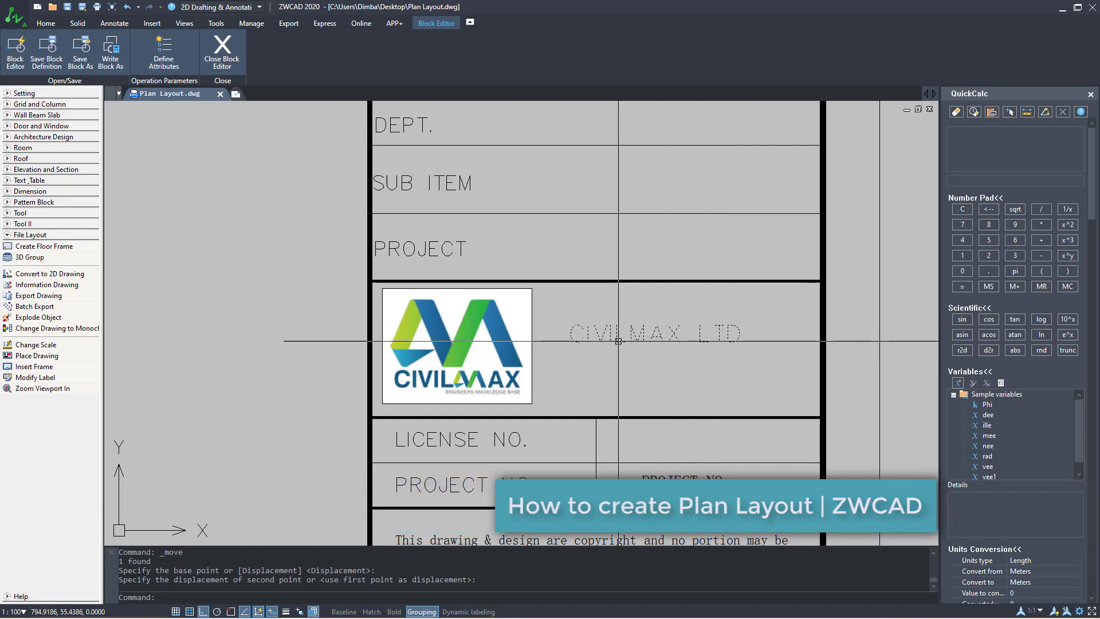
scroll(611, 339, "up", 1)
left_click(855, 289)
left_click(602, 348)
right_click(602, 347)
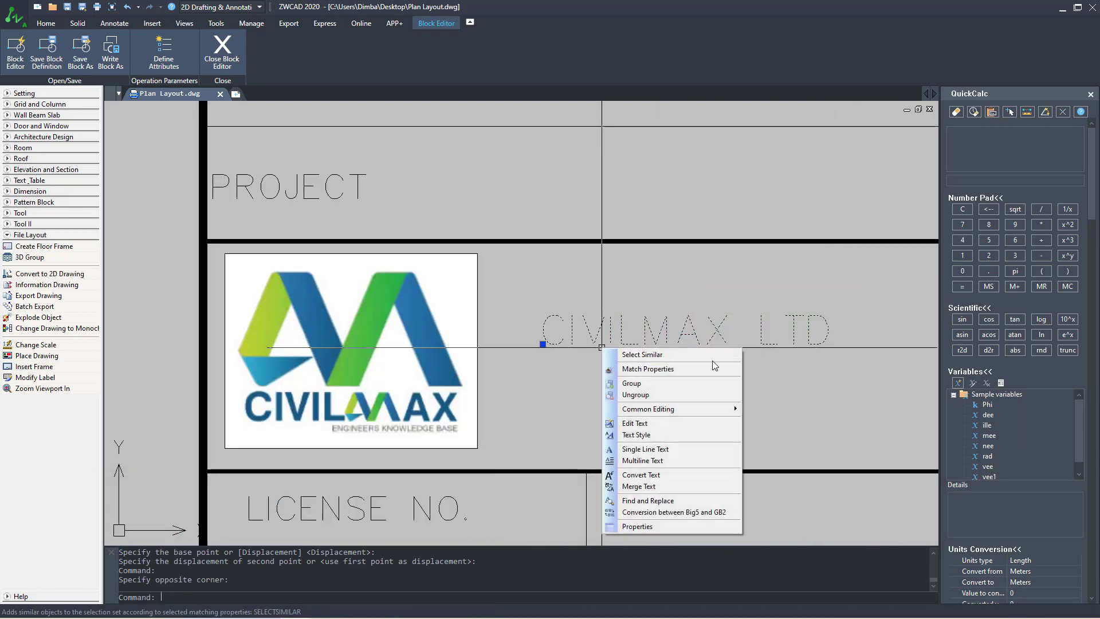
key("Escape")
Copy the CIVILMAX LTD text straight down to form a second line beneath it in the company name cell.
left_click(657, 390)
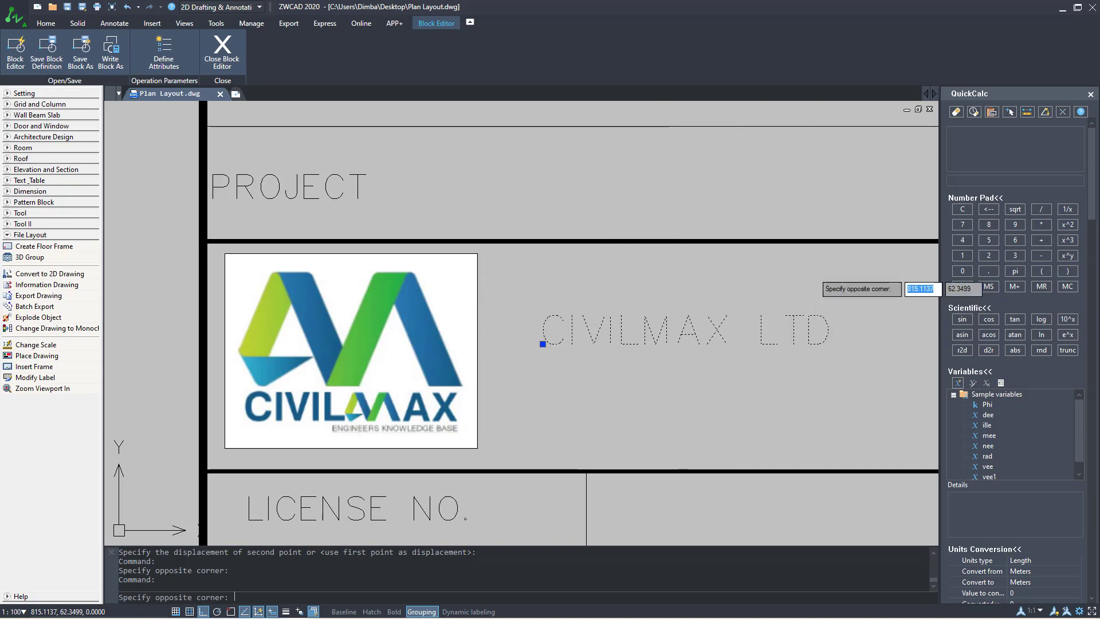
left_click(622, 365)
right_click(621, 365)
key("Escape")
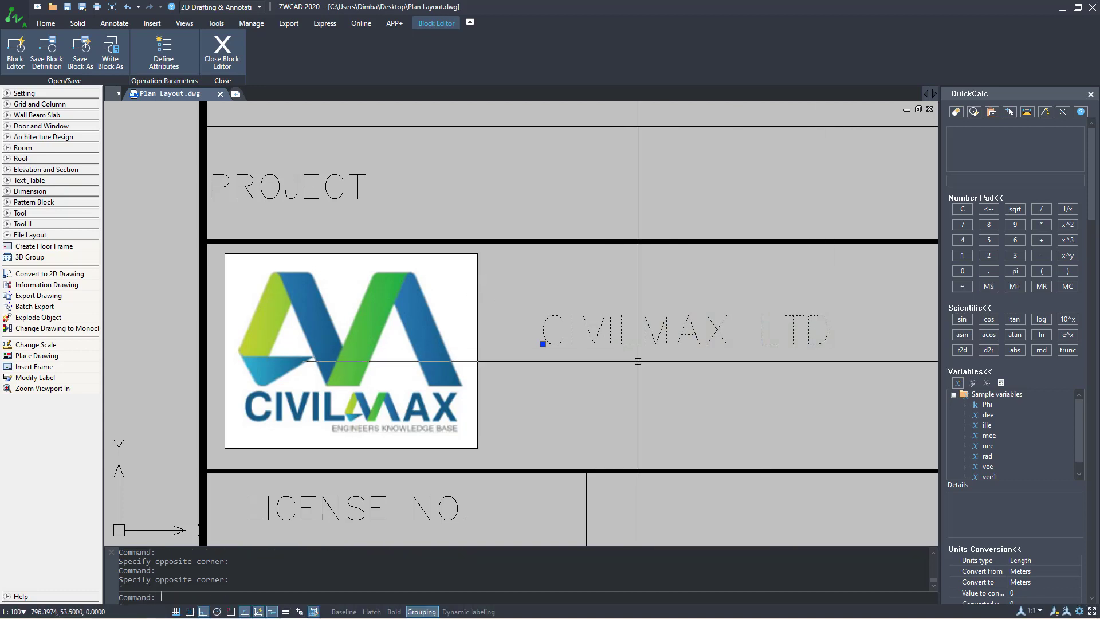
type("c")
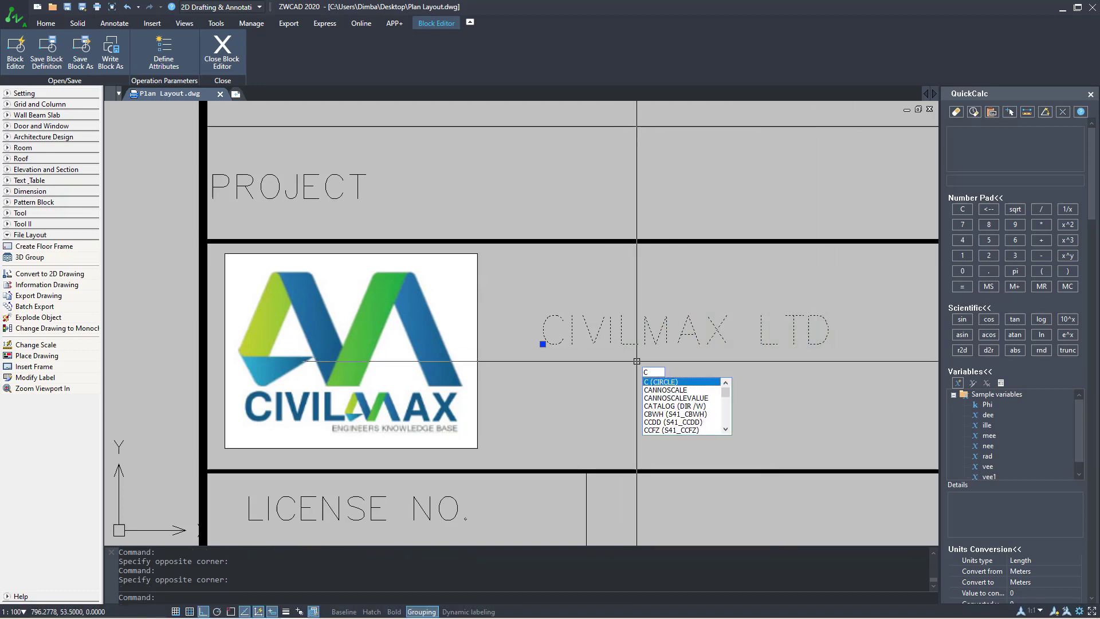
type("p")
key("Return")
left_click(821, 273)
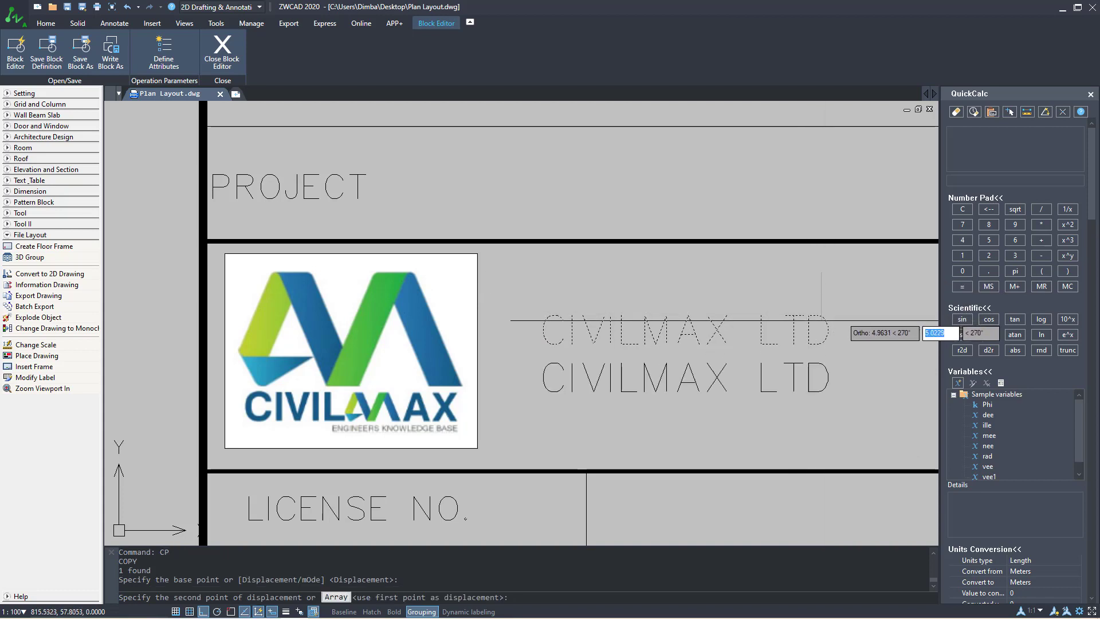
left_click(814, 330)
key("Escape")
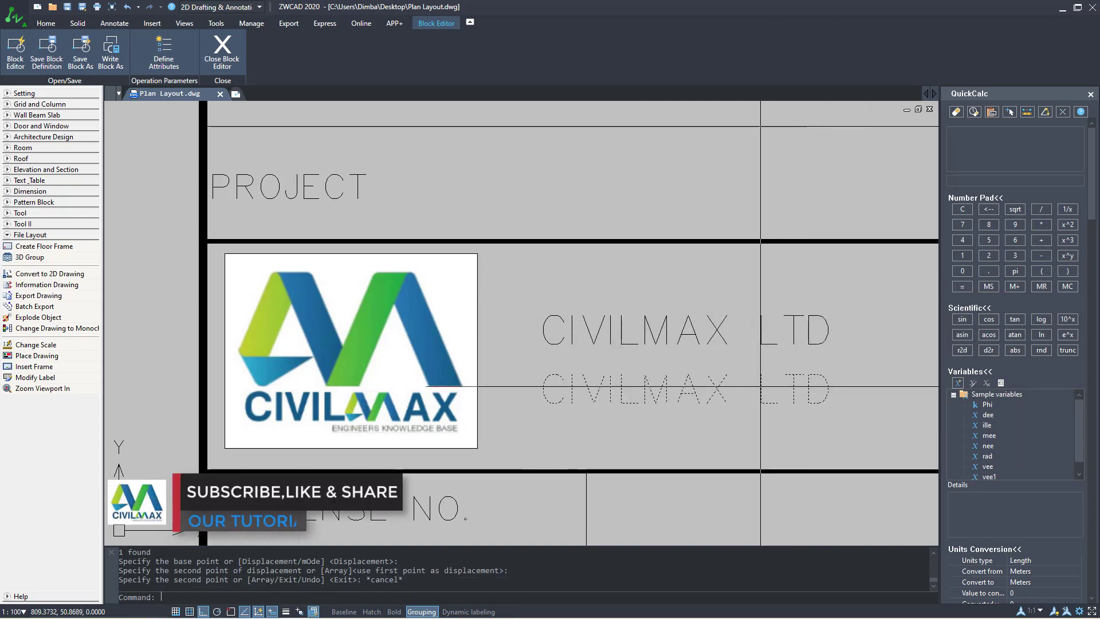
double_click(720, 387)
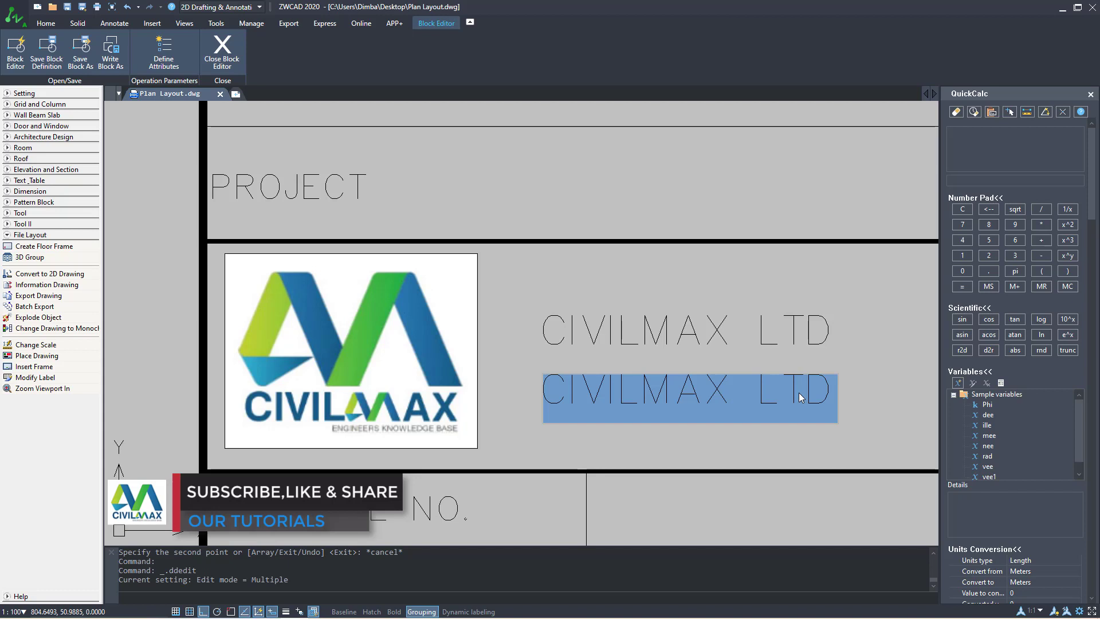
type("P")
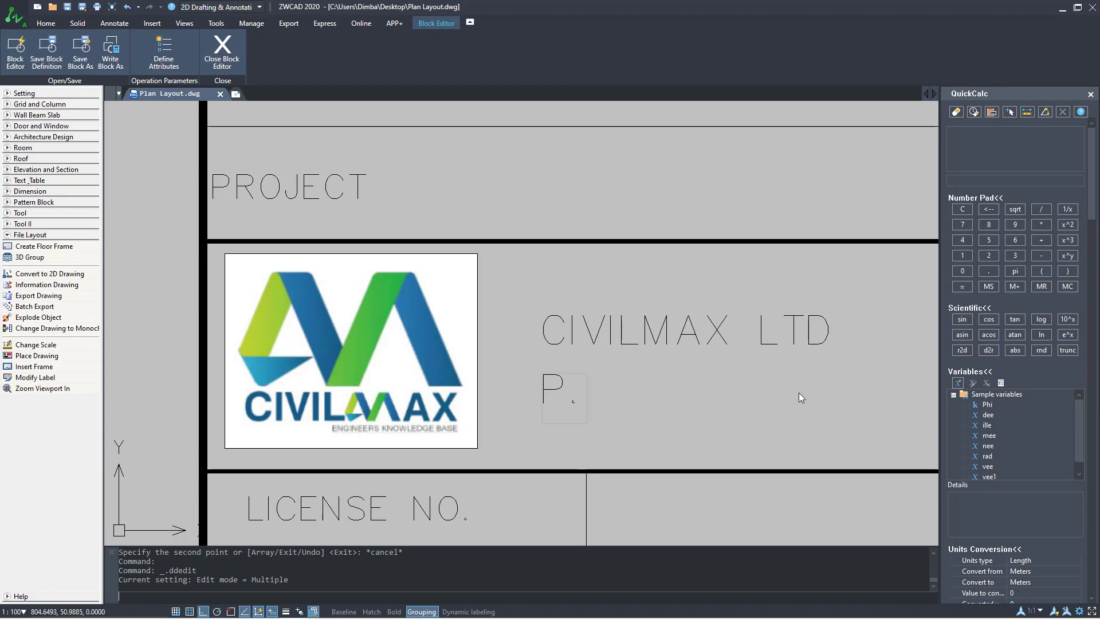
type(".O BOX 8888")
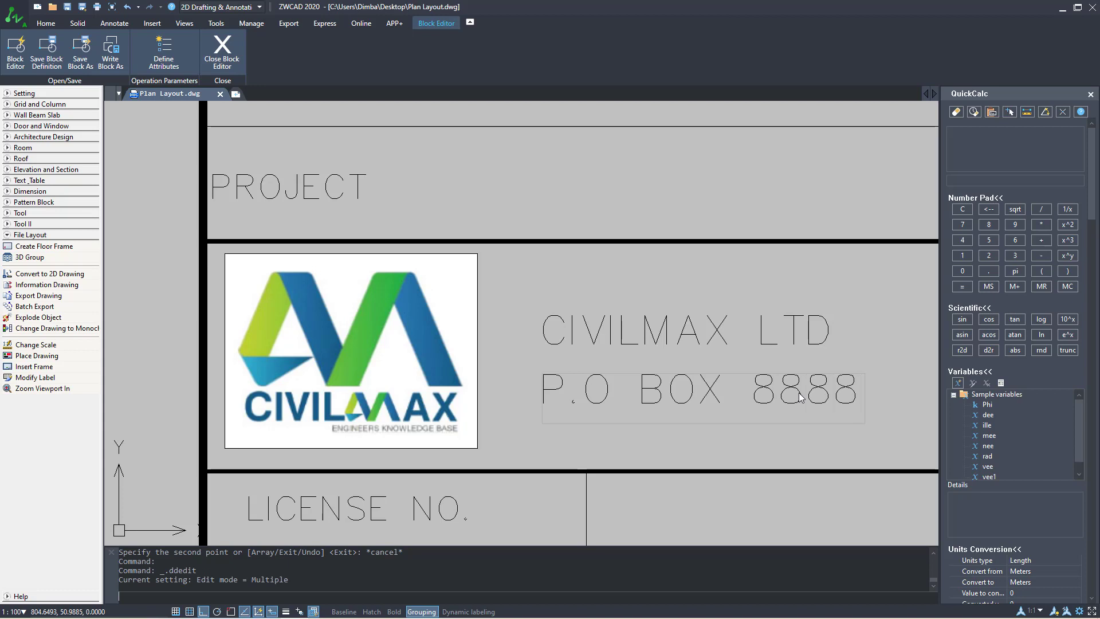
type("-00200")
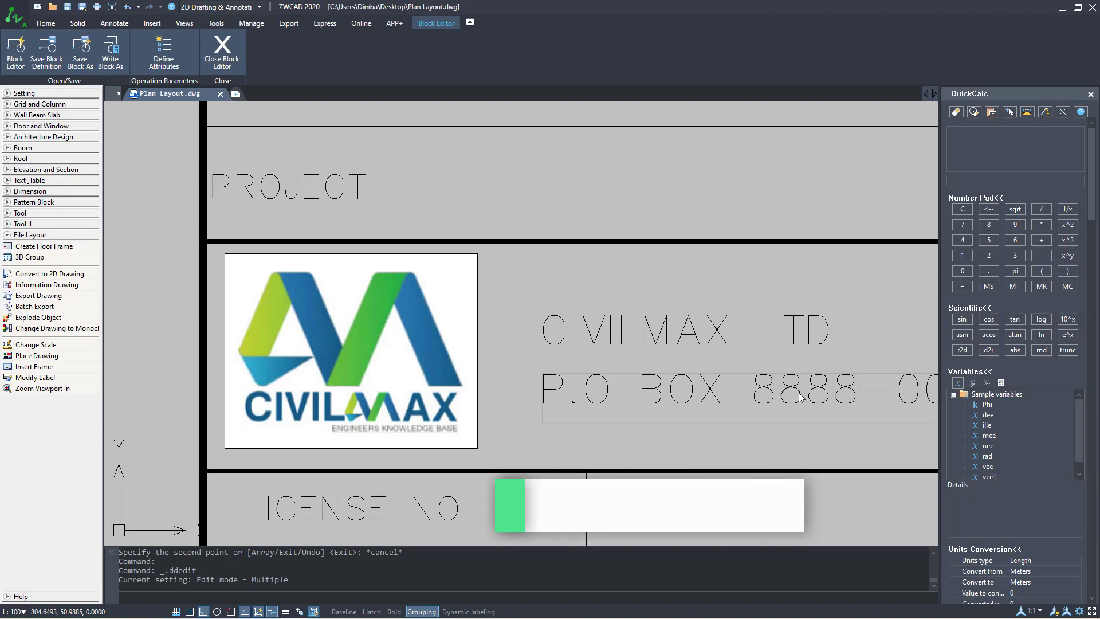
scroll(488, 339, "down", 2)
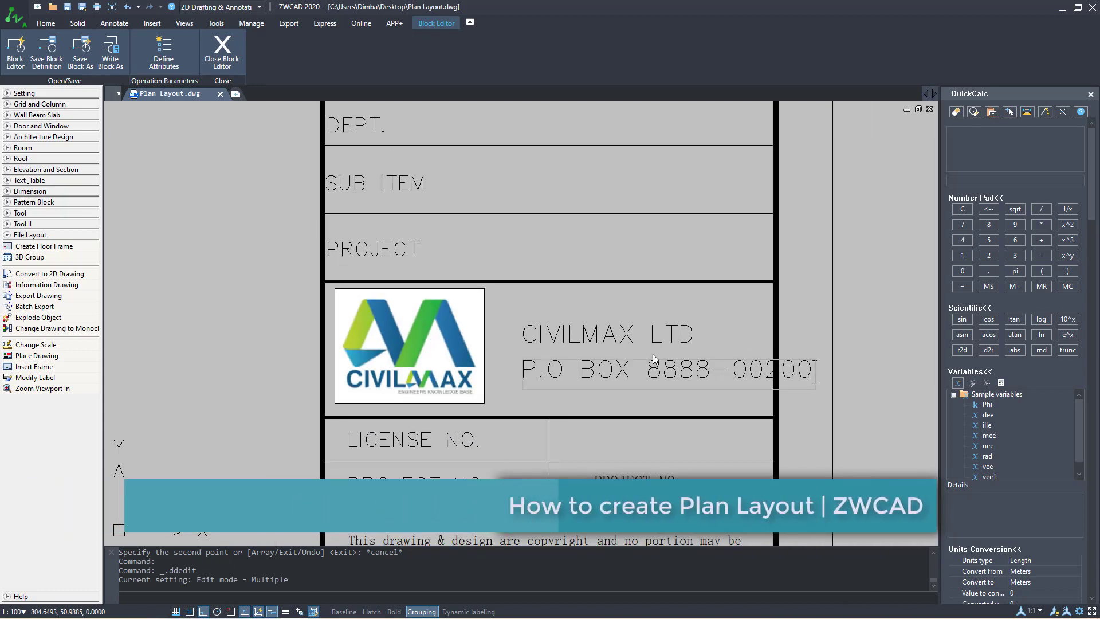
scroll(652, 354, "up", 1)
key("Escape")
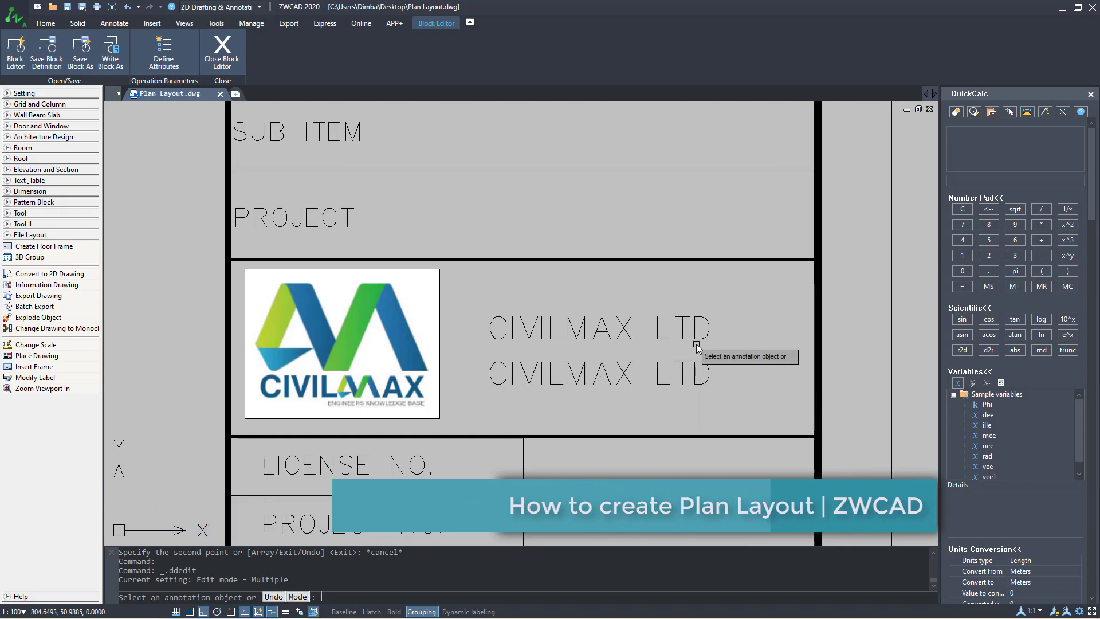
Replace the lower CIVILMAX LTD line in the company name cell with the company's P.O. box address and finish text editing.
left_click(575, 371)
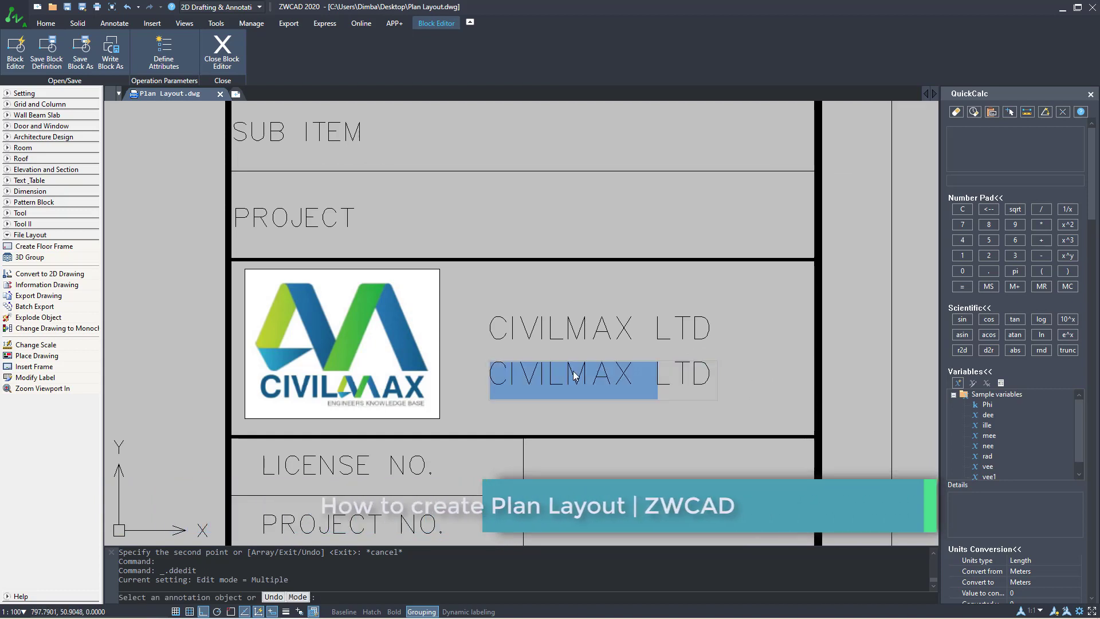
left_click(636, 376)
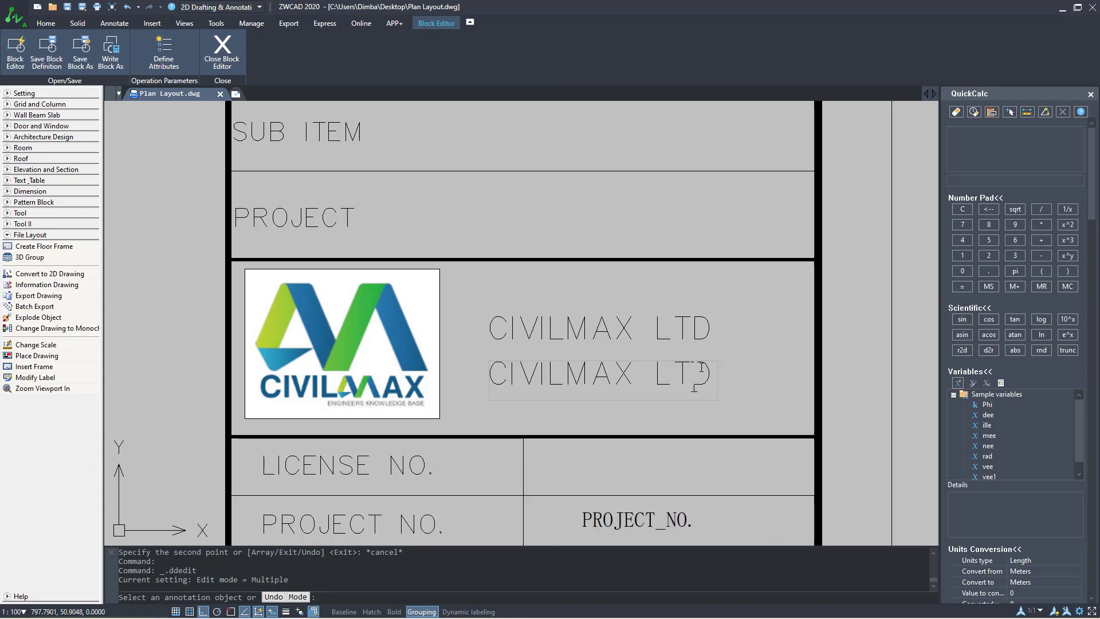
key("ctrl+a")
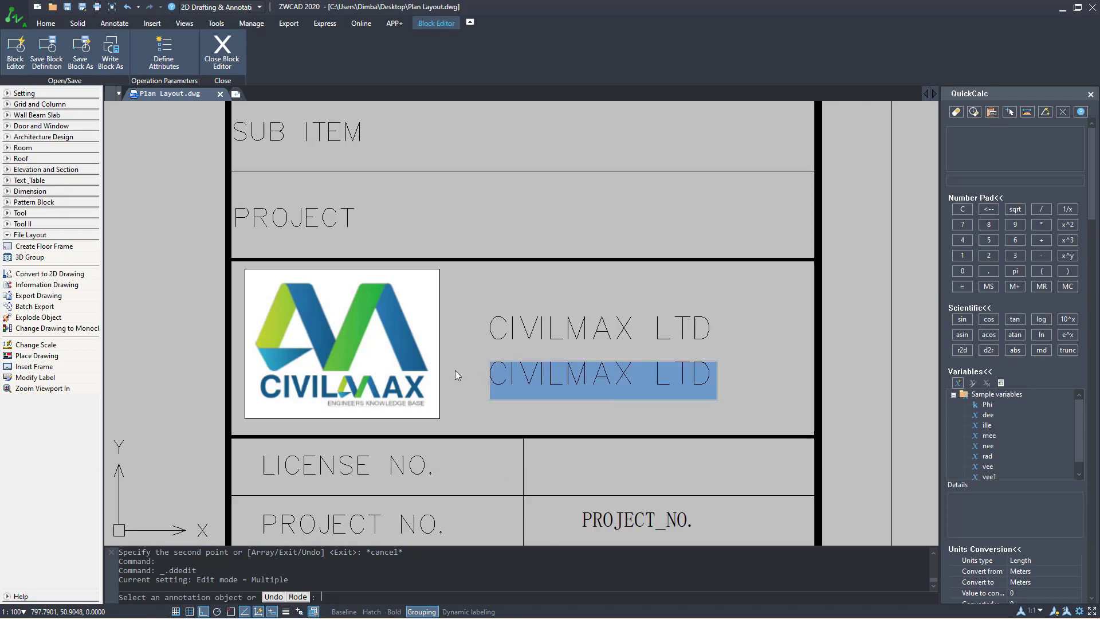
type("P.")
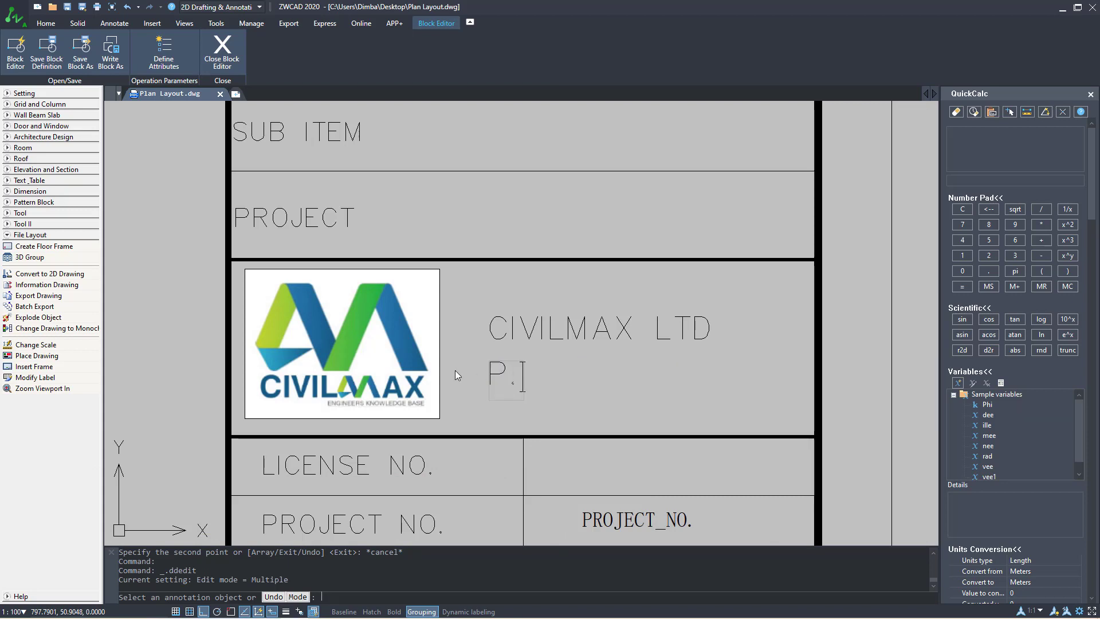
type("O BOX 999-00200")
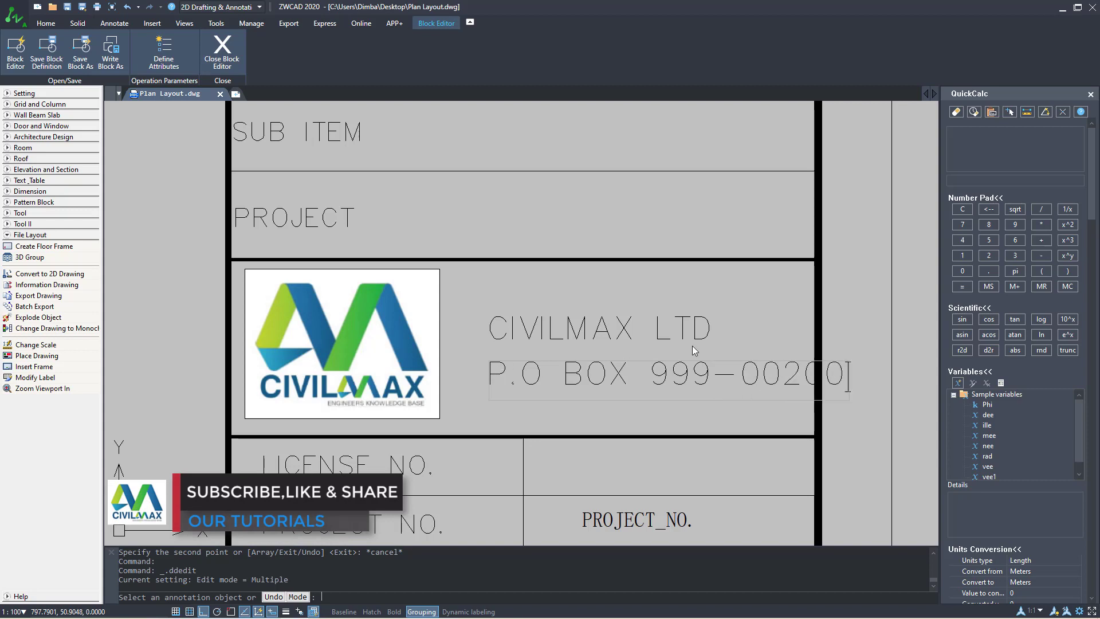
left_click(740, 310)
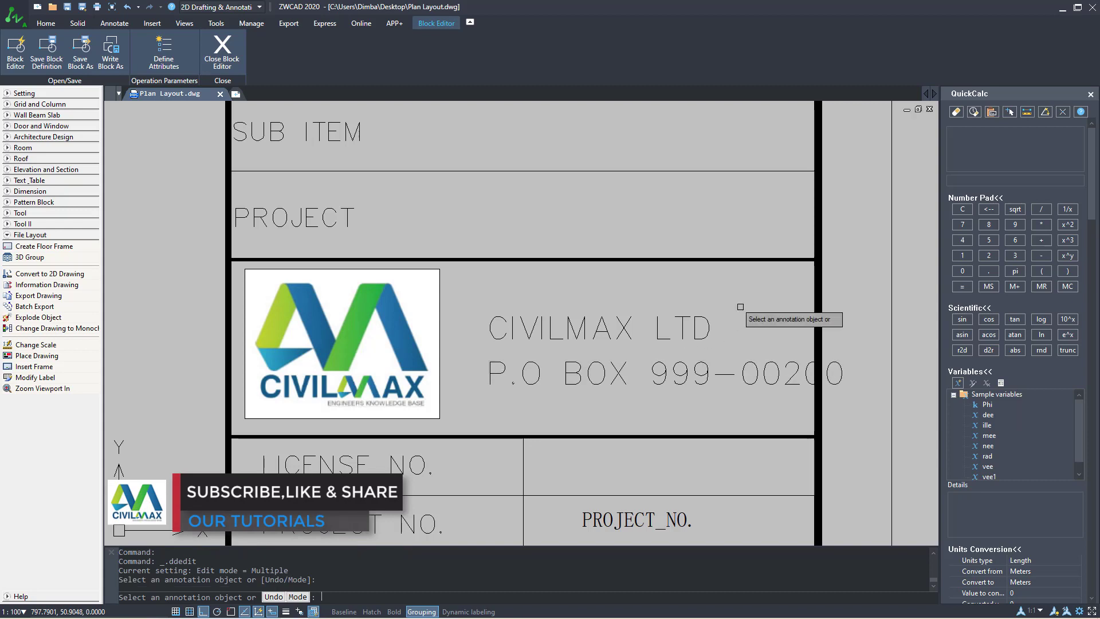
right_click(720, 298)
left_click(745, 305)
Scale the P.O. box line down slightly about its left end to shorten it towards the title block's right border.
left_click(762, 379)
left_click(603, 405)
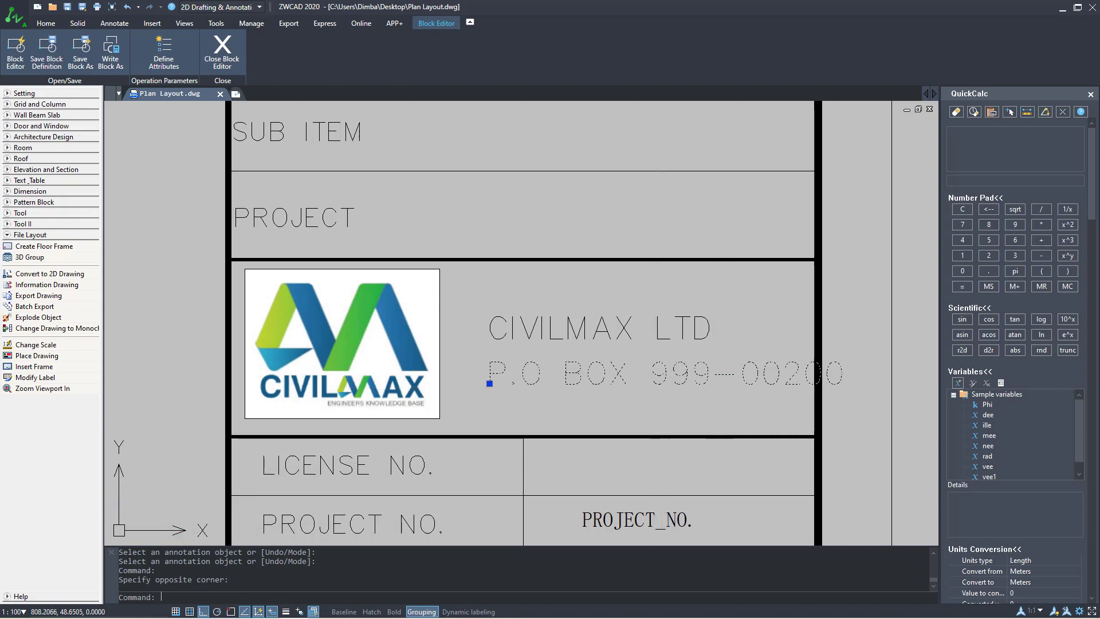
type("sc")
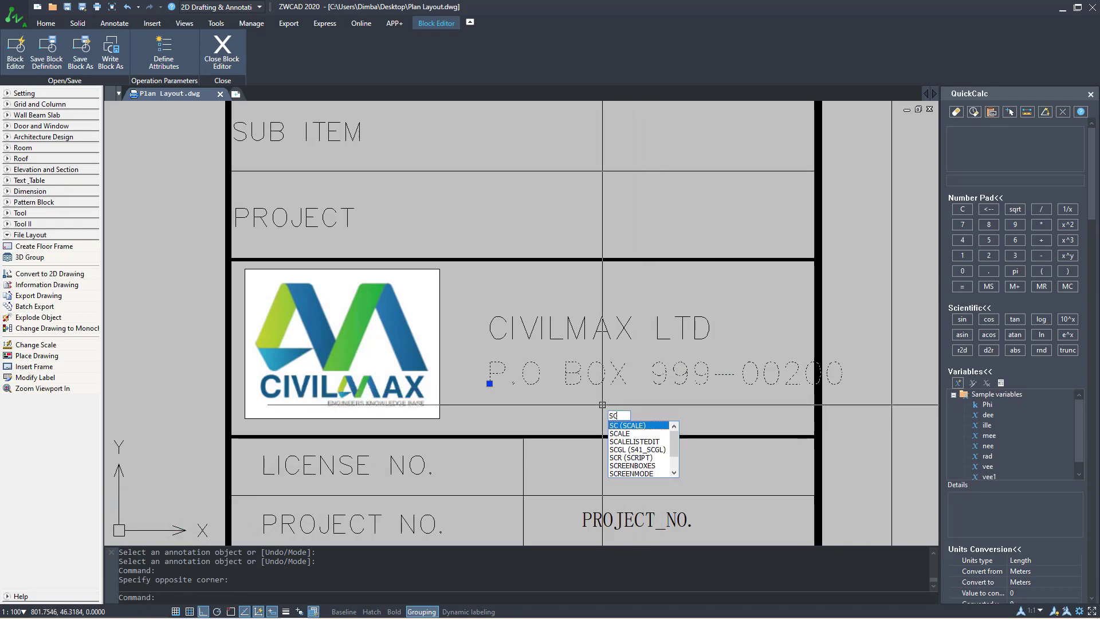
key("Return")
left_click(489, 401)
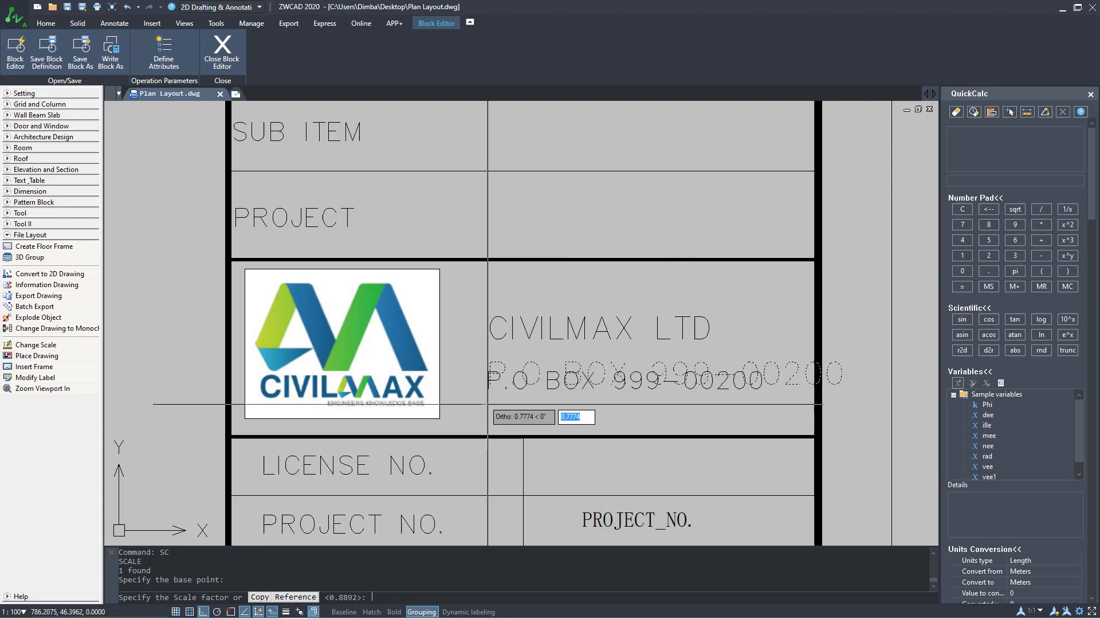
left_click(600, 383)
Move the P.O. box line slightly left so it clears the title block's right border.
left_click(600, 383)
left_click(578, 390)
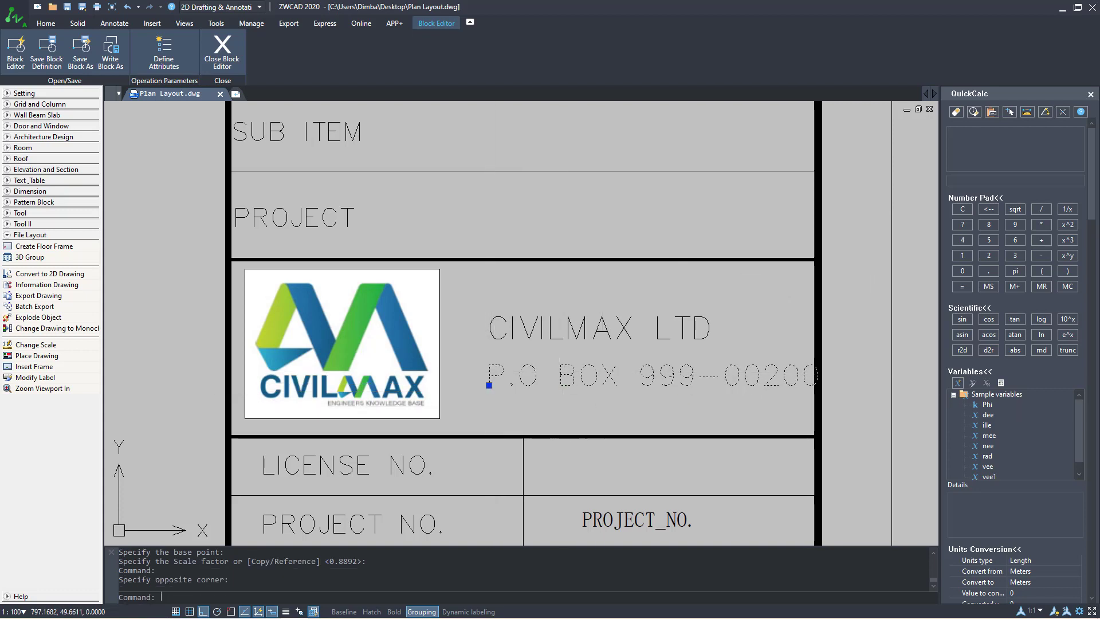
type("M")
key("Return")
left_click(636, 402)
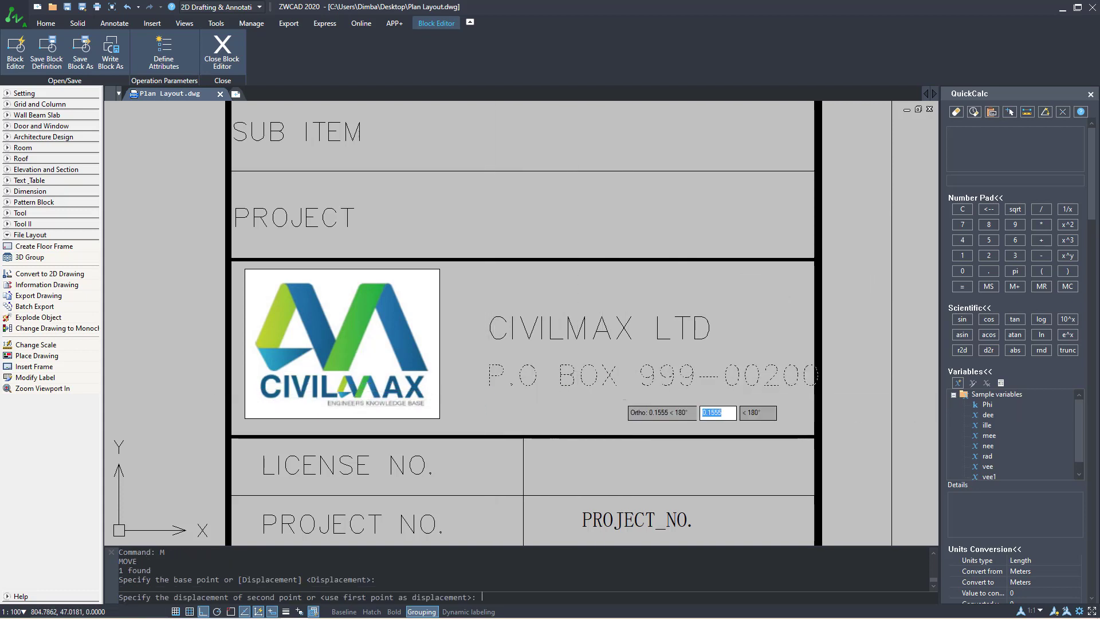
left_click(622, 401)
Move the P.O. box line straight up a little, closer to the CIVILMAX LTD line above it.
left_click(622, 378)
left_click(593, 401)
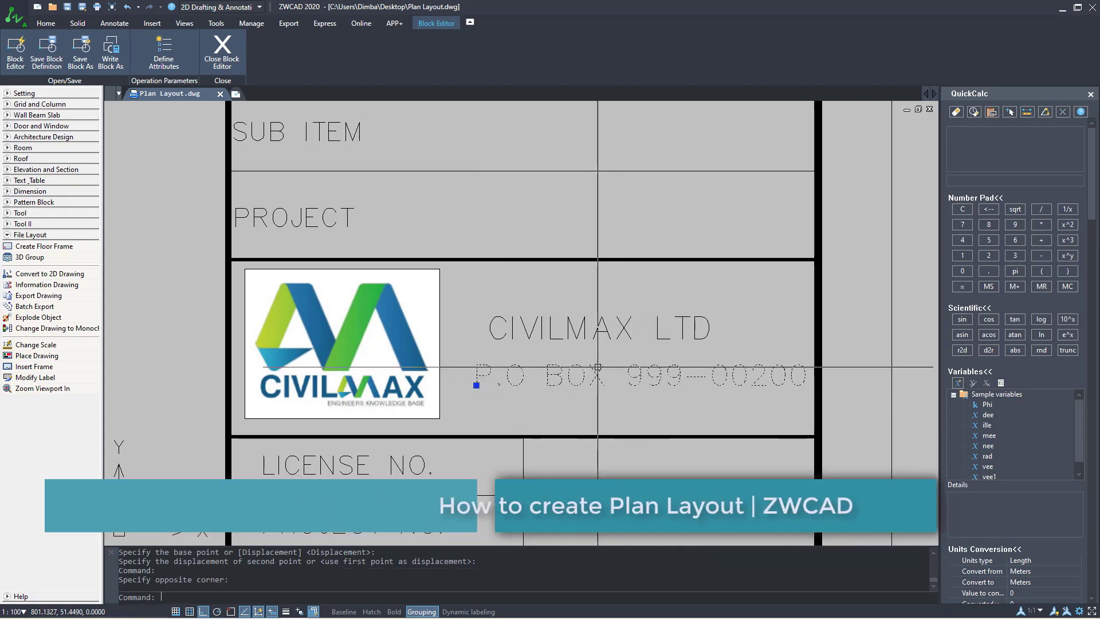
type("M")
key("Return")
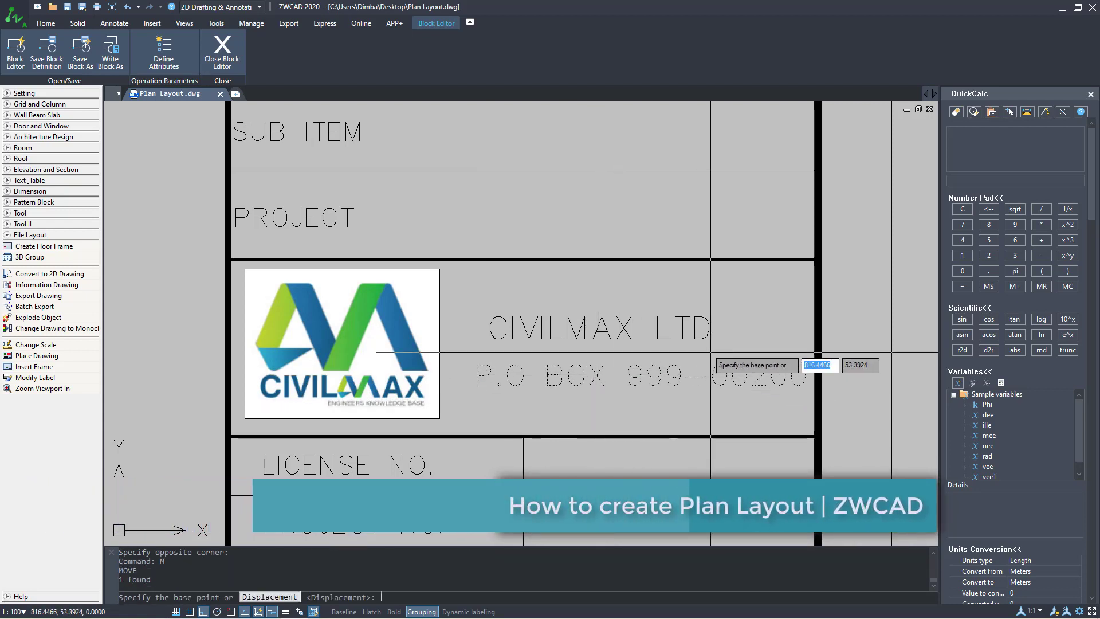
left_click(745, 310)
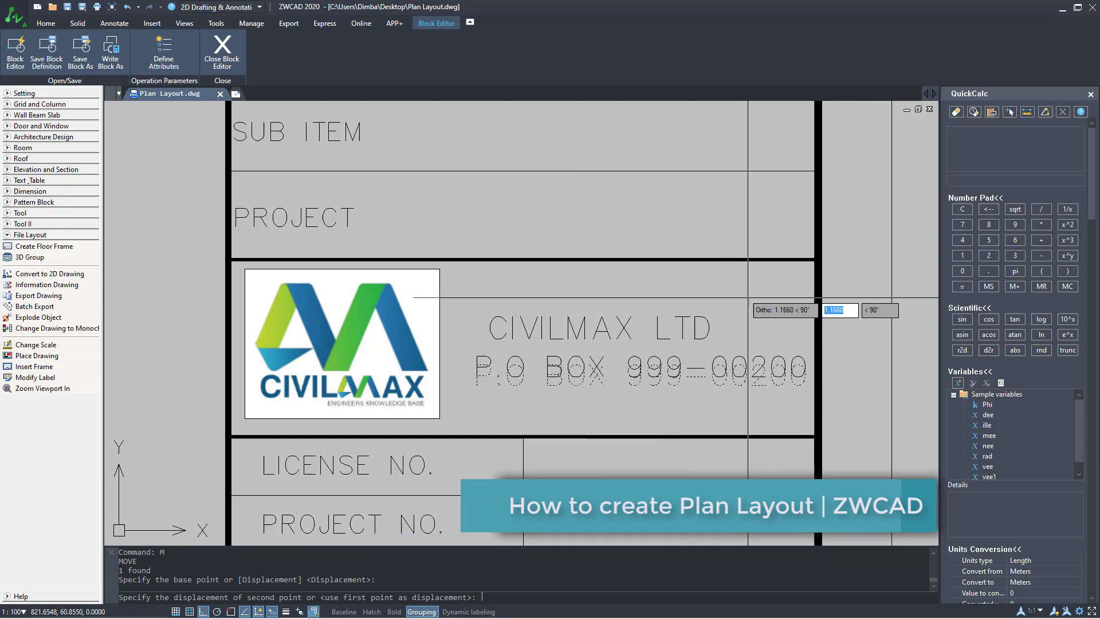
left_click(747, 303)
Move the CIVILMAX LTD and P.O. box lines together straight up by about 1 unit in the company name cell.
left_click(747, 302)
left_click(599, 394)
right_click(599, 395)
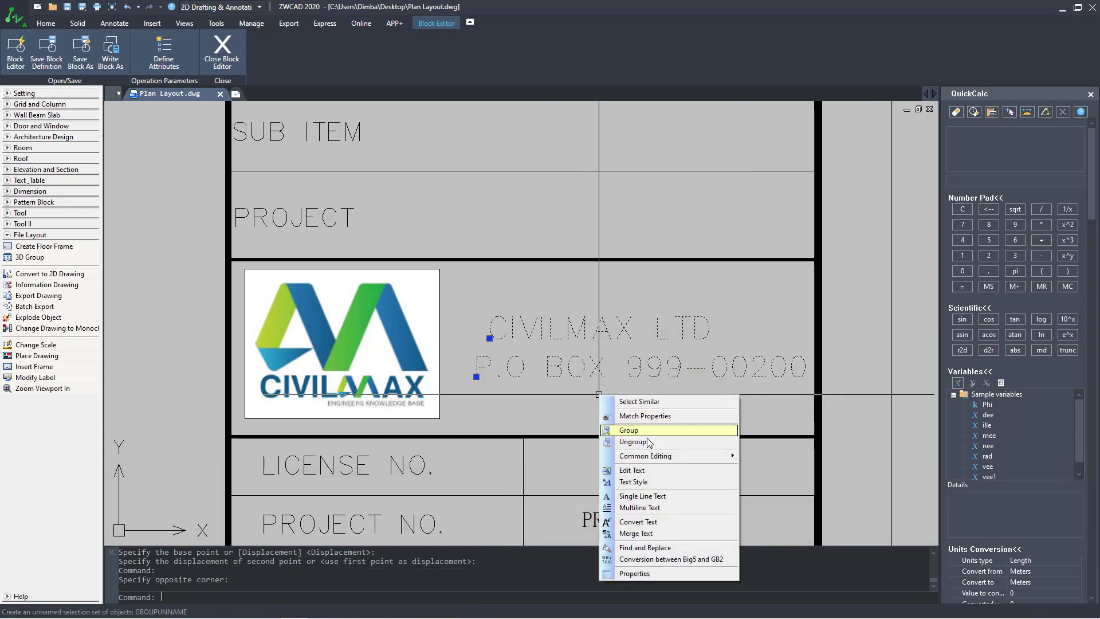
left_click(653, 431)
left_click(705, 398)
left_click(537, 316)
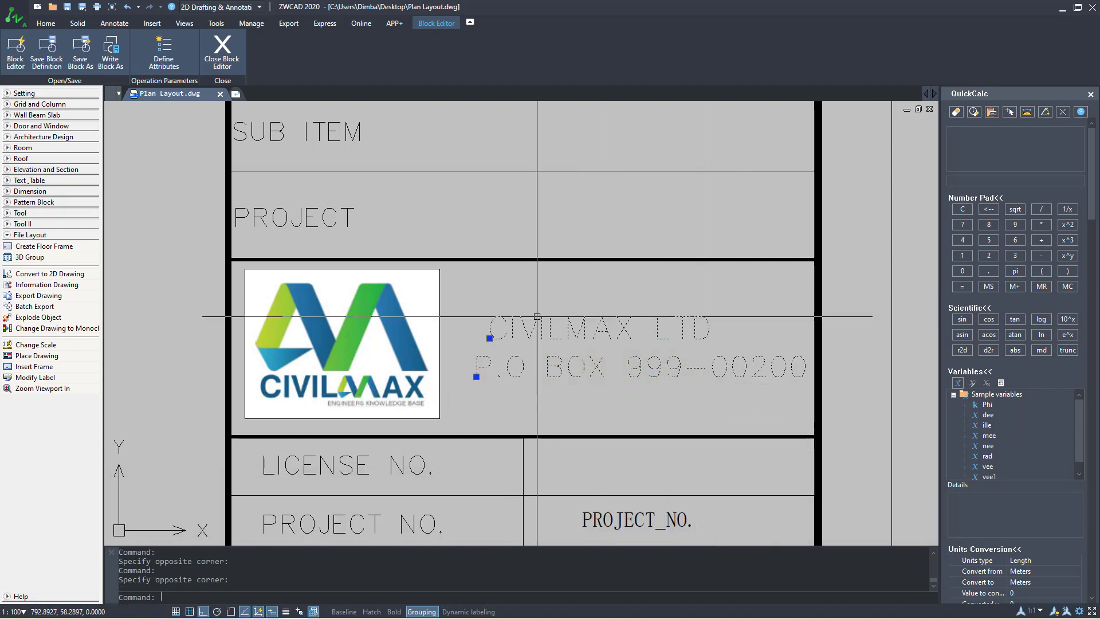
type("M")
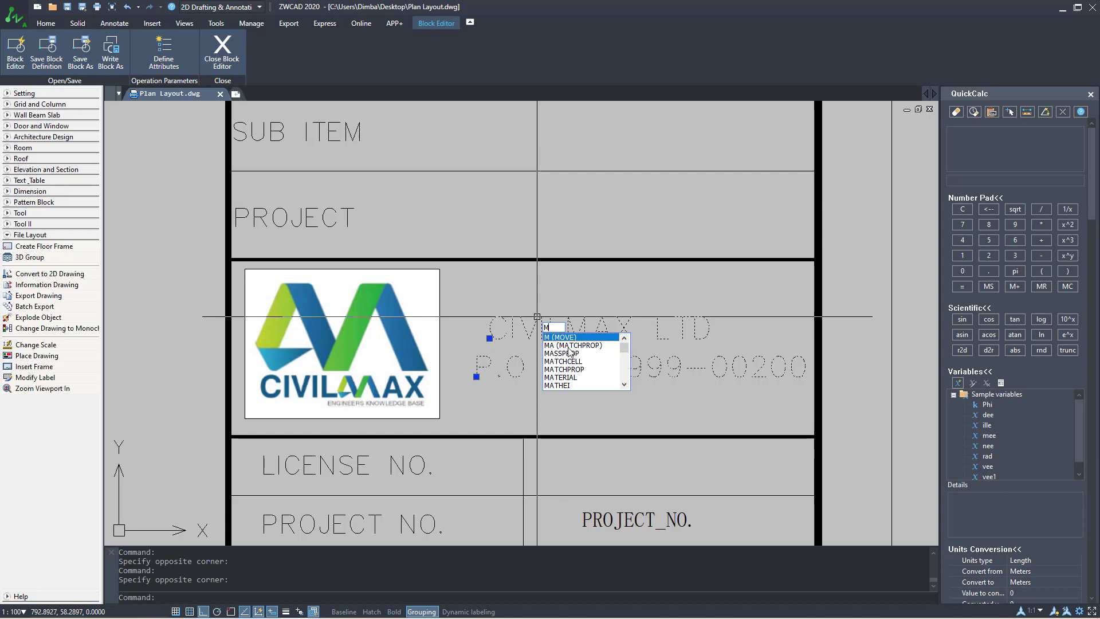
key("Return")
left_click(676, 399)
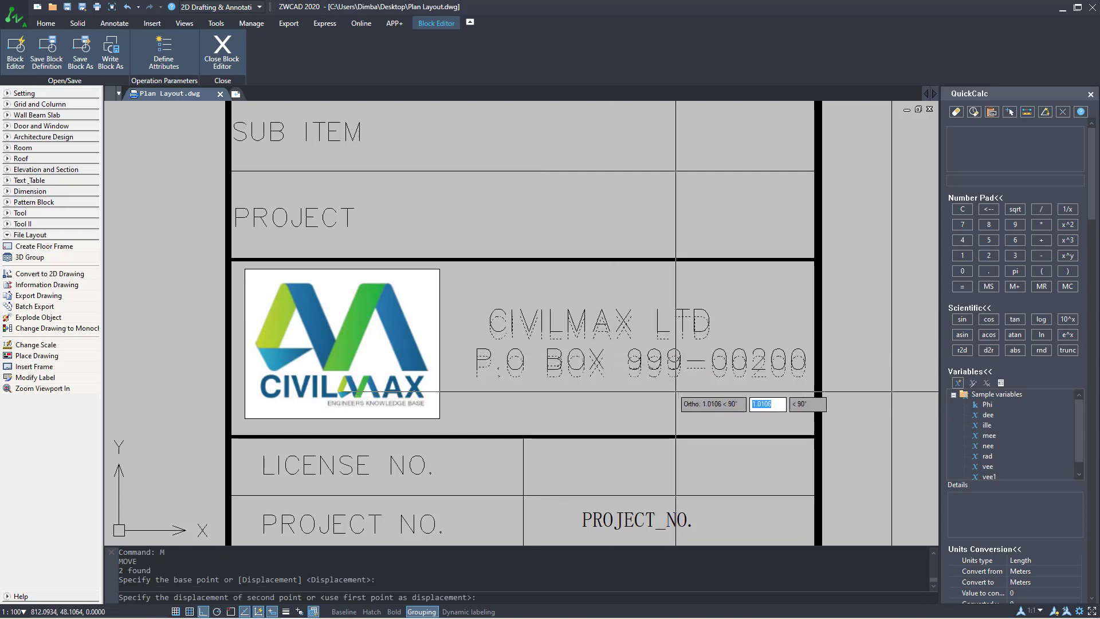
left_click(676, 392)
Examine the title block's rows, from the title and date fields down to the company name cell and copyright note.
scroll(619, 349, "down", 4)
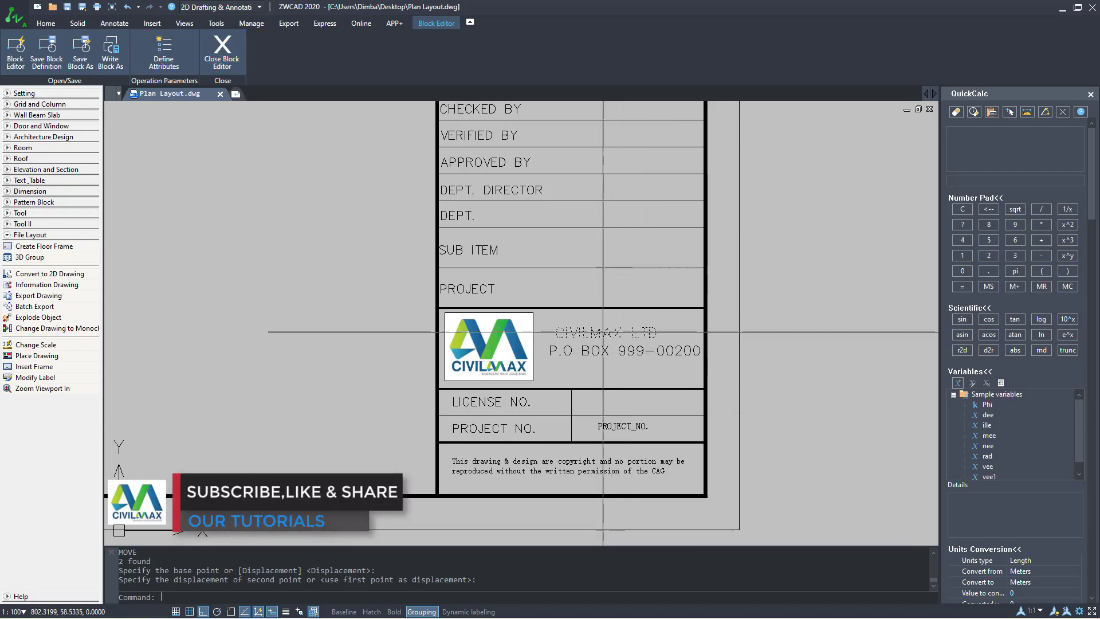
scroll(526, 226, "down", 1)
scroll(495, 180, "up", 5)
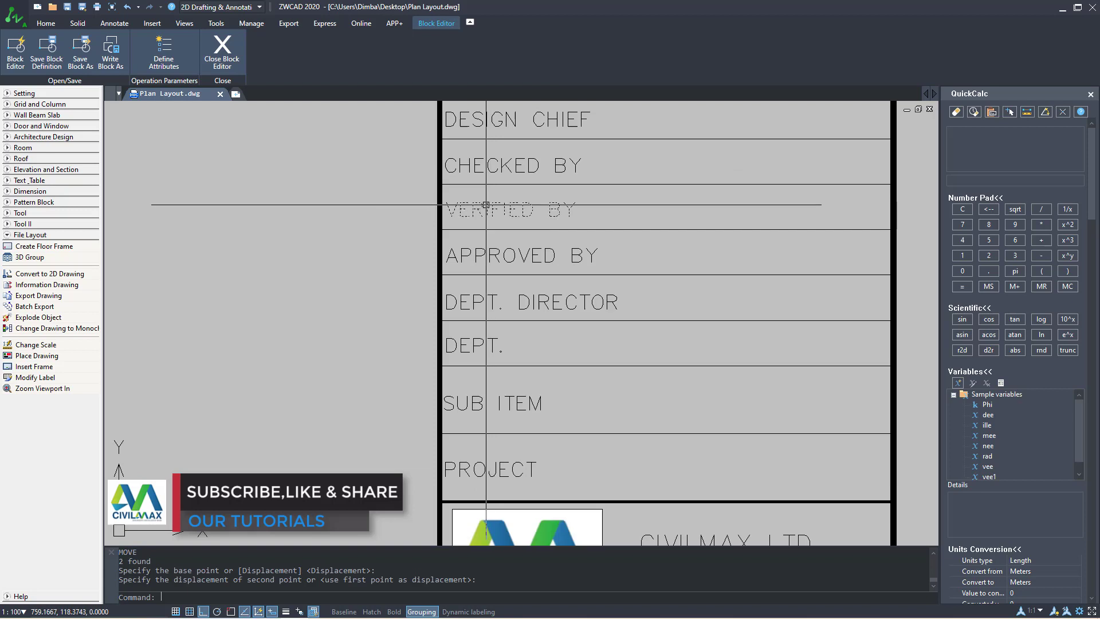
scroll(459, 361, "down", 1)
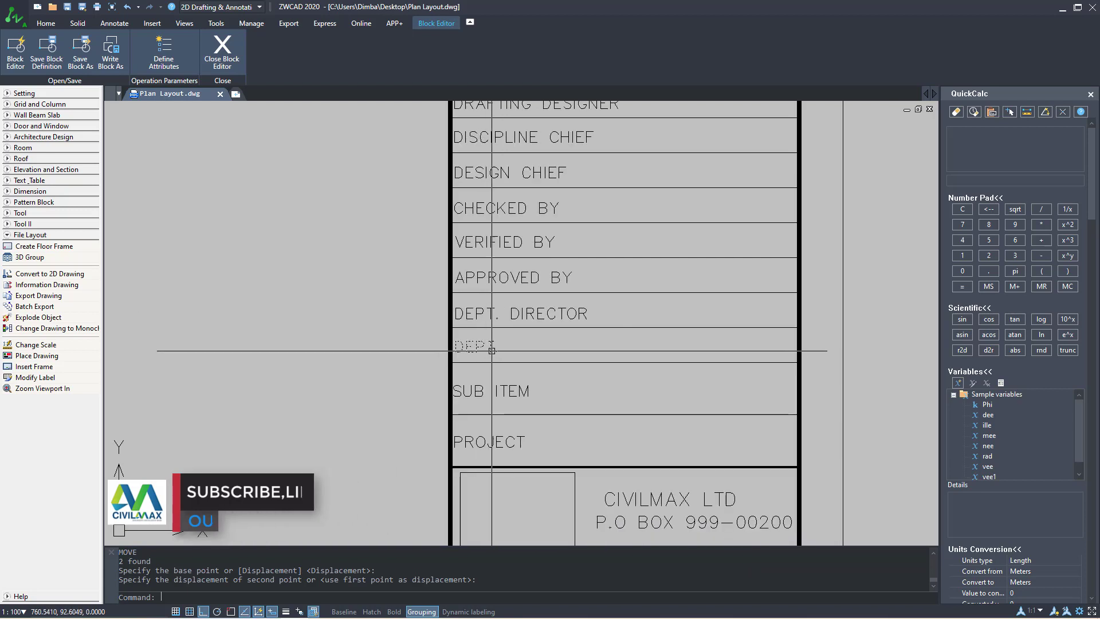
scroll(477, 169, "up", 2)
scroll(512, 249, "down", 2)
scroll(496, 227, "up", 2)
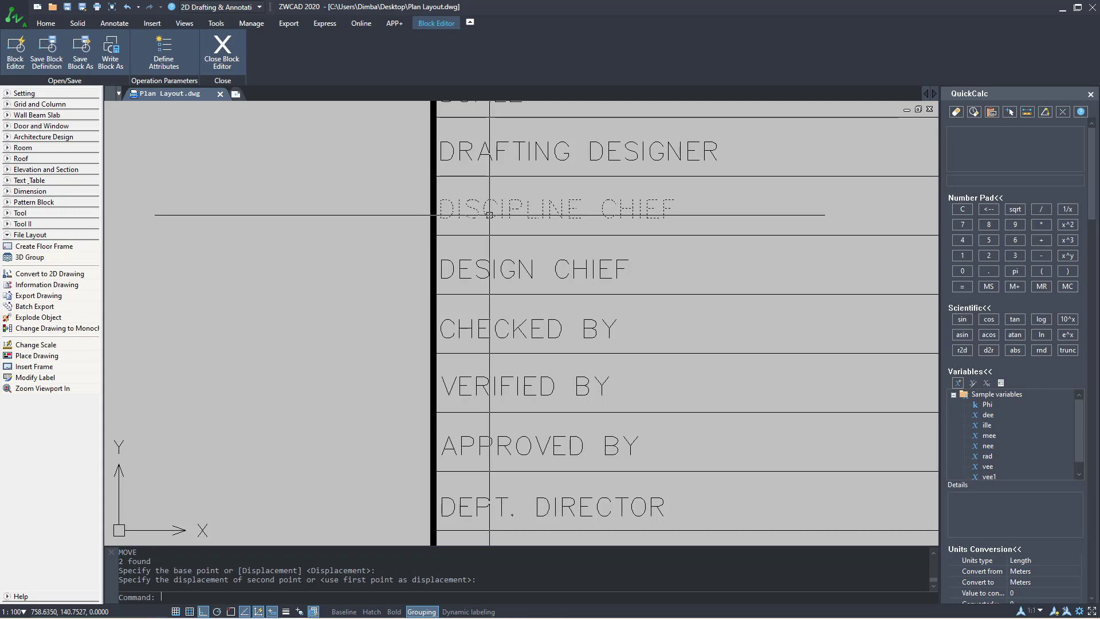
scroll(484, 320, "down", 1)
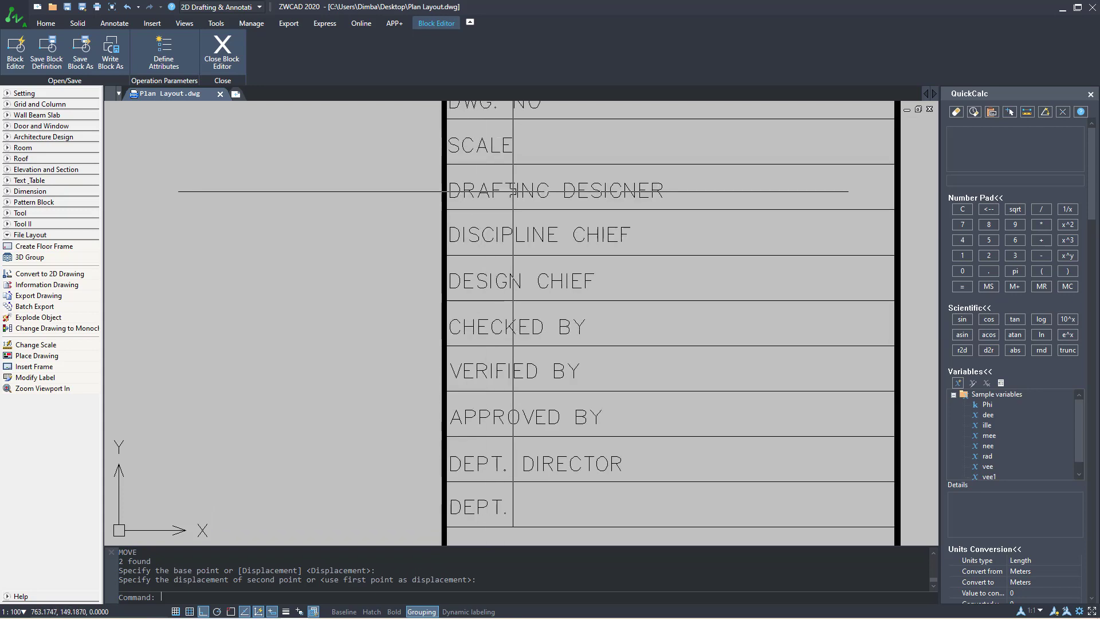
scroll(513, 191, "down", 2)
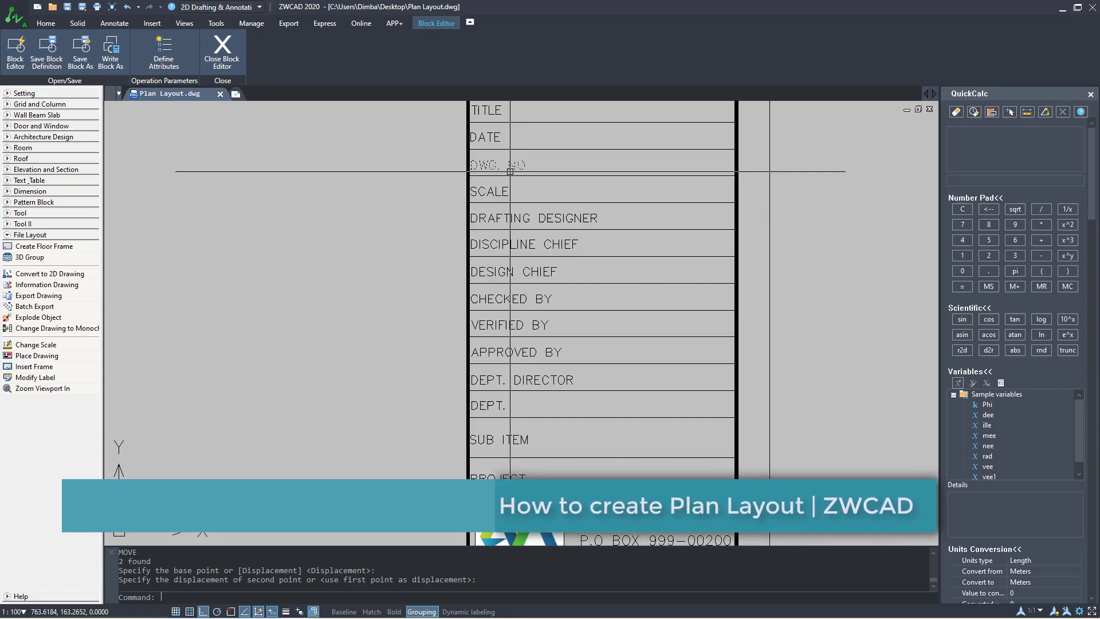
scroll(516, 309, "down", 2)
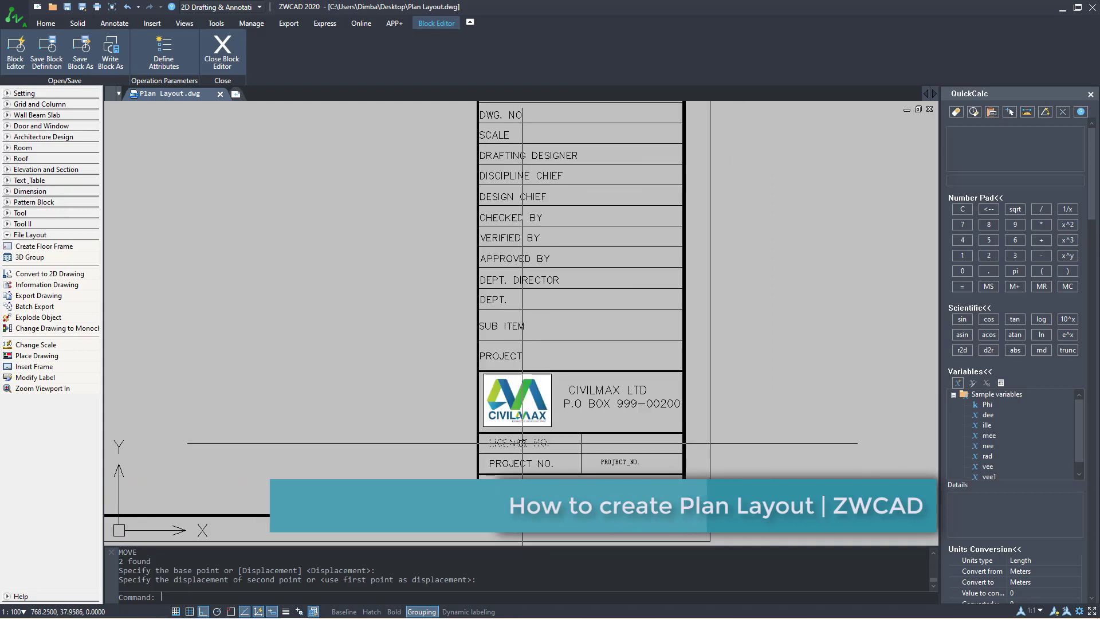
scroll(522, 442, "up", 1)
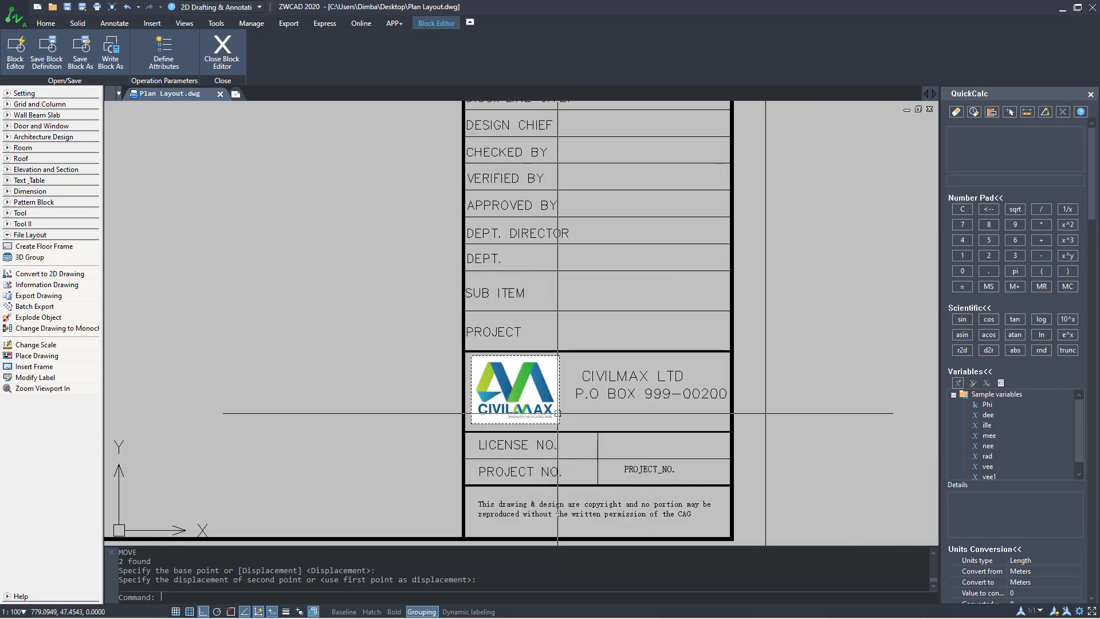
Close the block editor, saving the title block changes, and check the updated company name cell in the drawing.
left_click(238, 60)
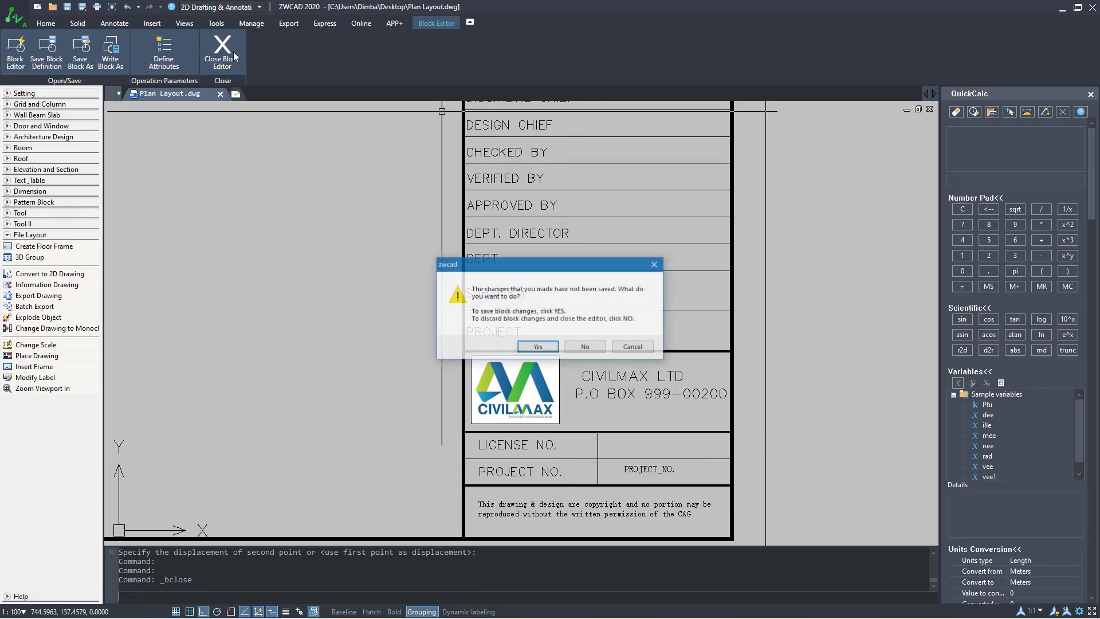
left_click(539, 348)
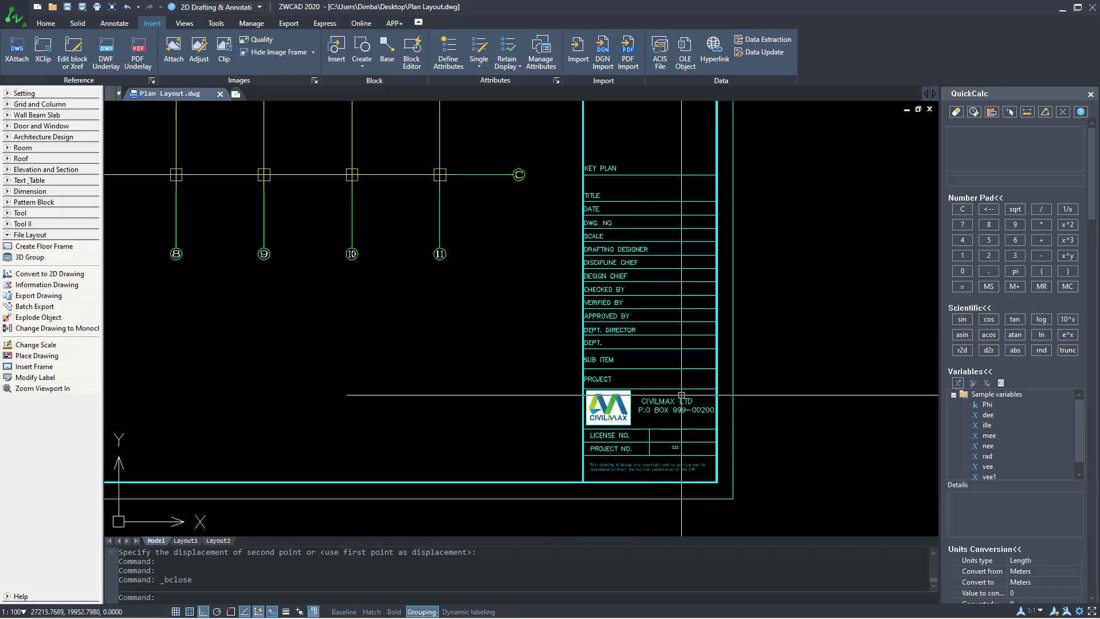
scroll(683, 365, "up", 3)
scroll(683, 365, "down", 4)
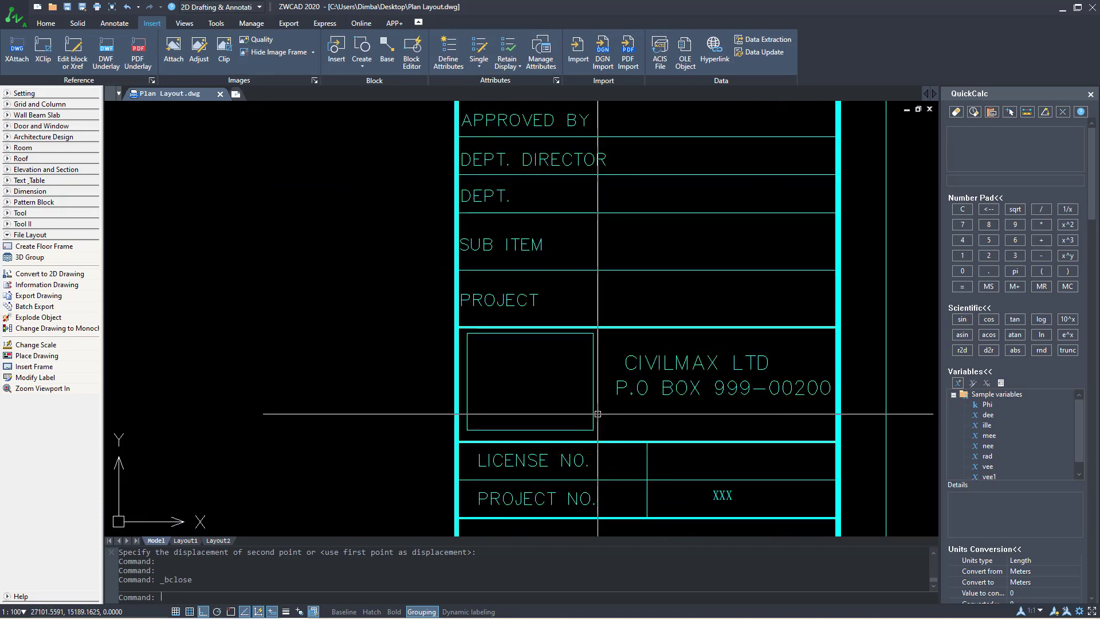
Insert a second A1-841X594-VColumn frame at scale 1:100 beside the plan's frame and check its company logo and name cell.
scroll(675, 378, "down", 2)
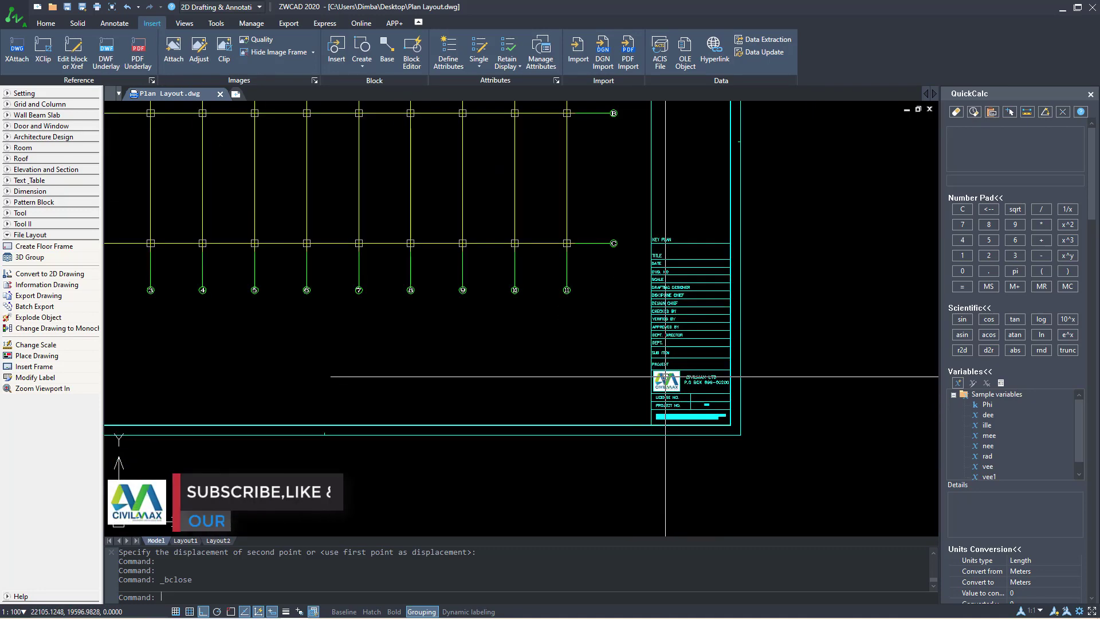
scroll(670, 387, "up", 2)
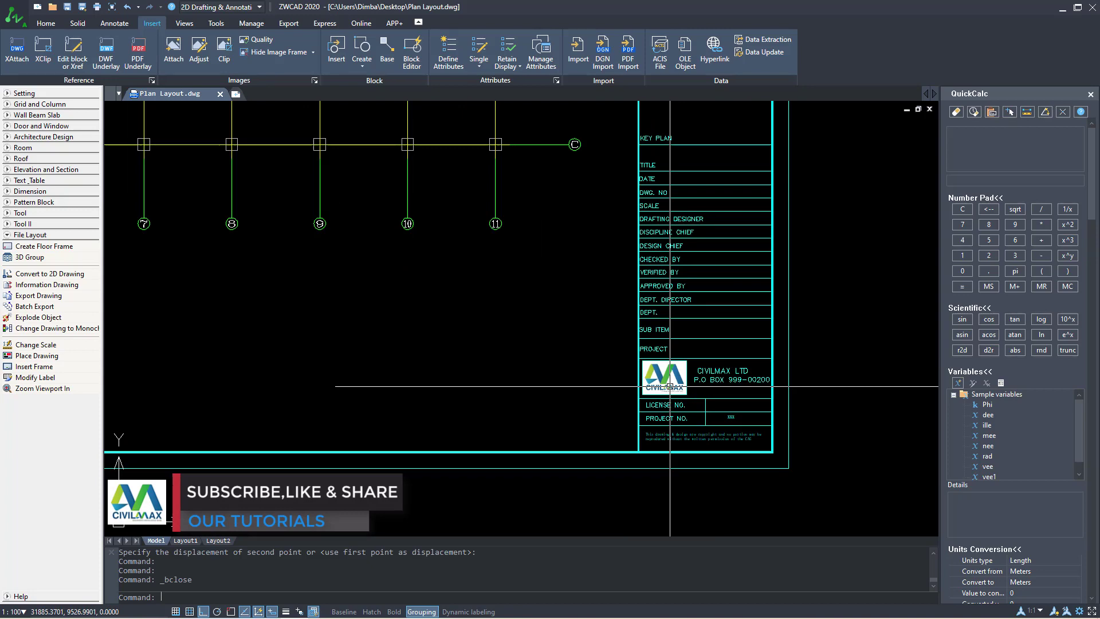
left_click(35, 367)
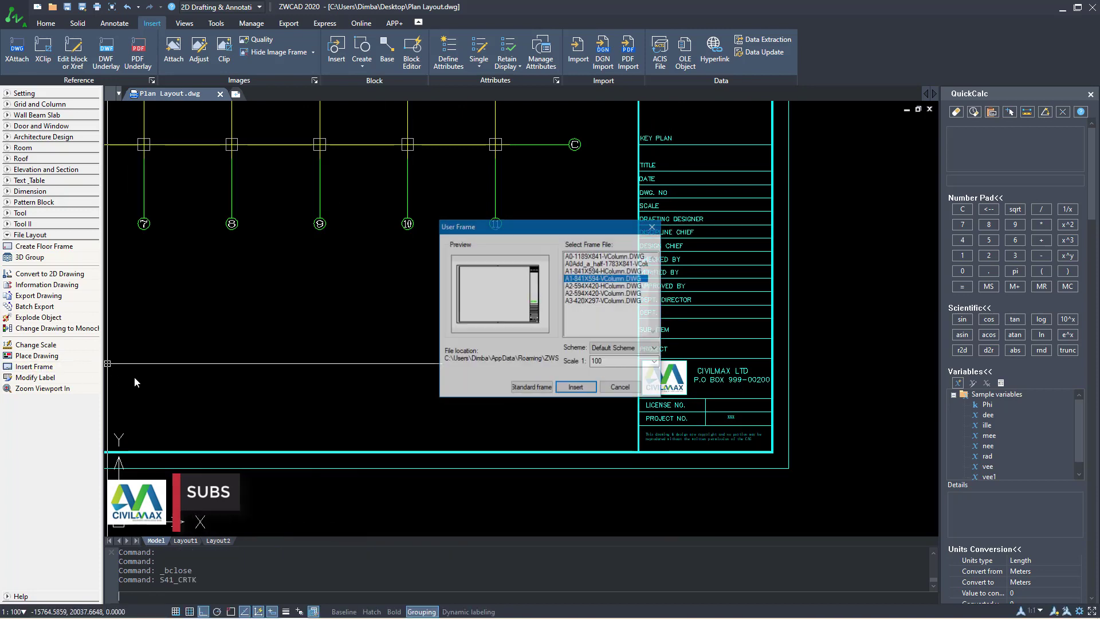
left_click(575, 388)
scroll(476, 396, "down", 5)
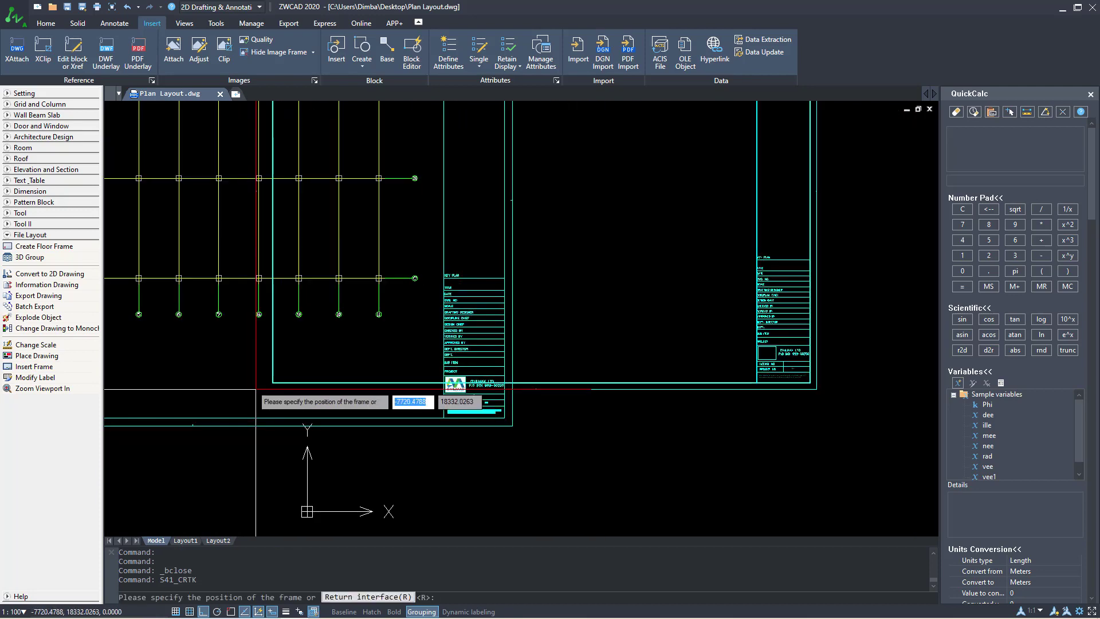
left_click(475, 416)
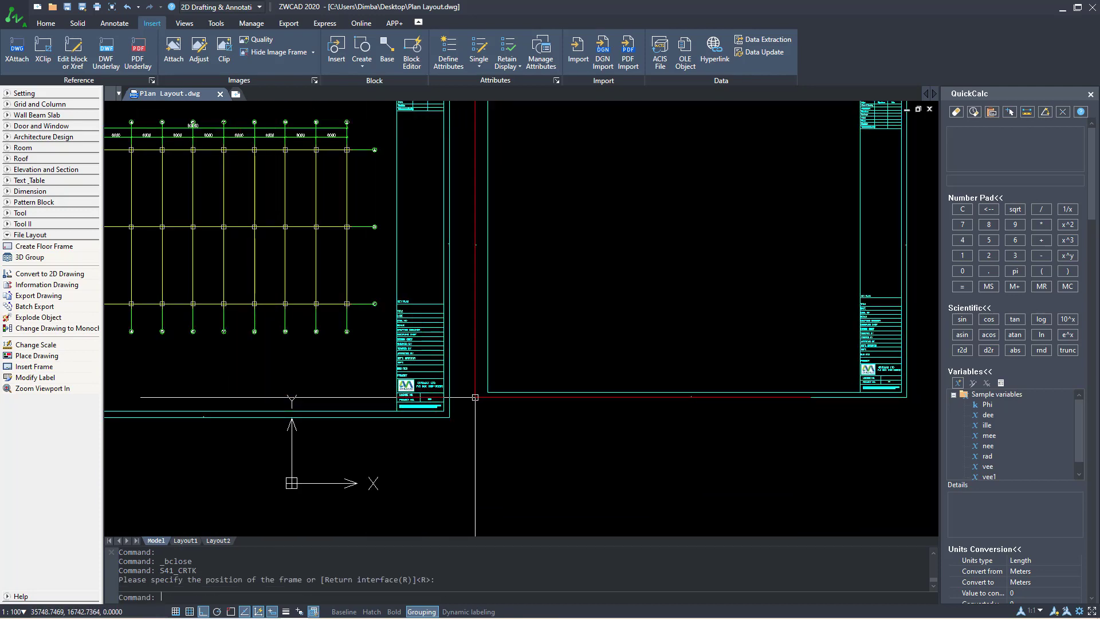
scroll(897, 421, "up", 5)
scroll(873, 380, "up", 1)
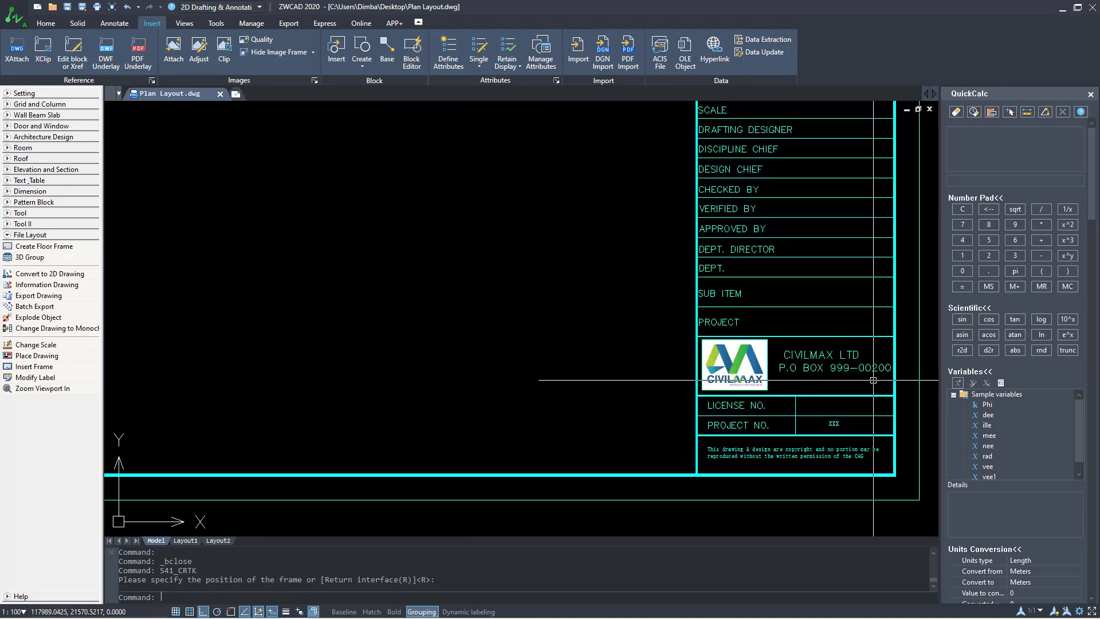
scroll(874, 380, "down", 3)
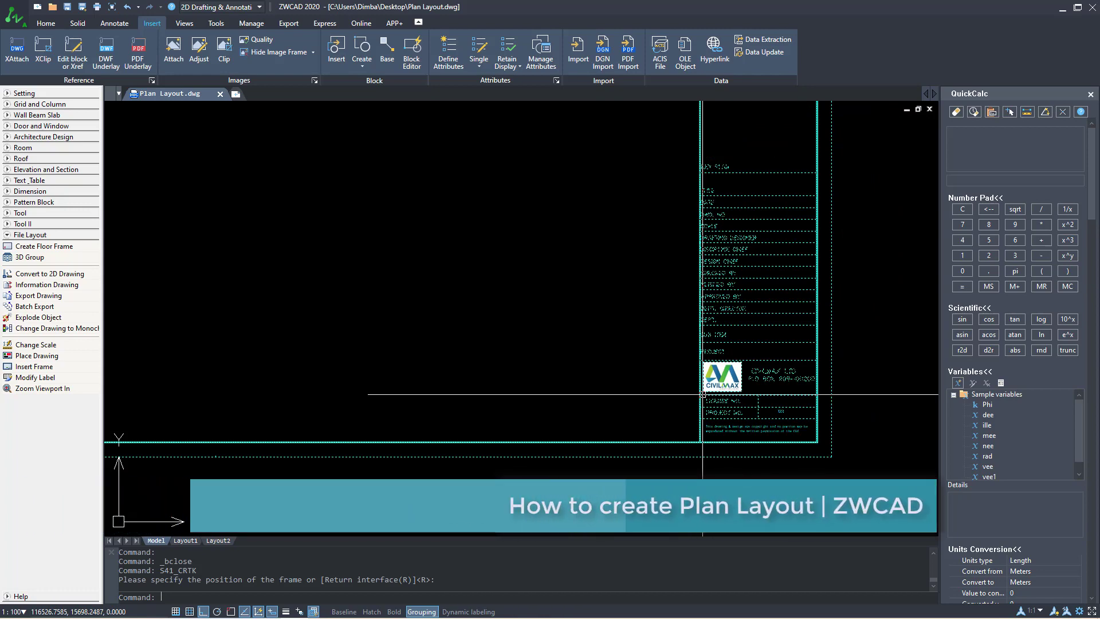
Delete the empty second frame beside the framed plan layout.
scroll(754, 272, "down", 5)
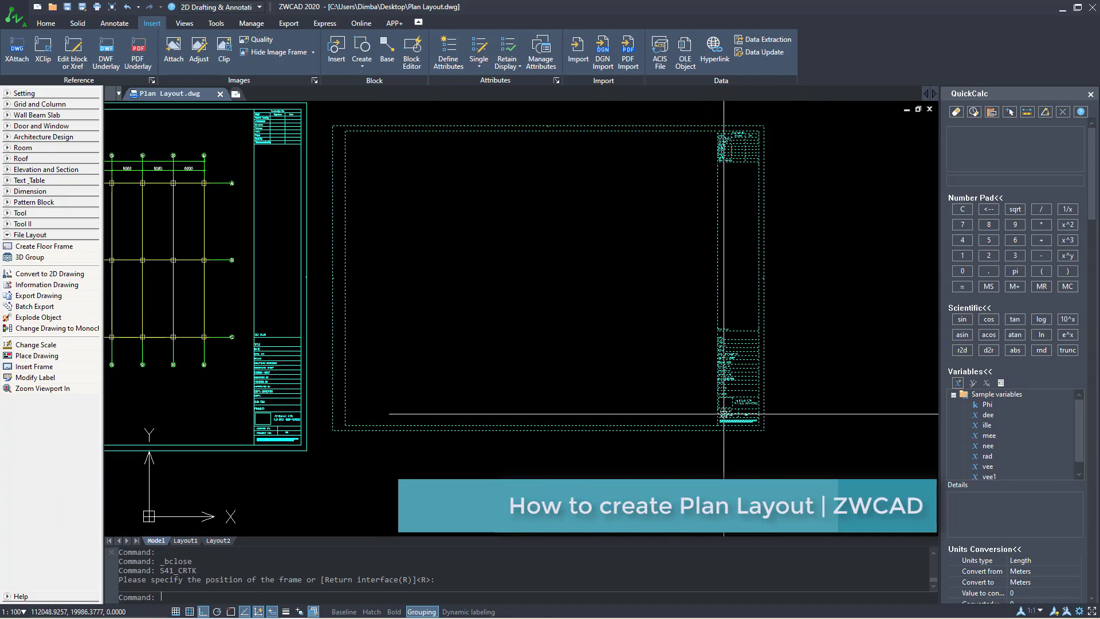
key("Escape")
left_click(797, 184)
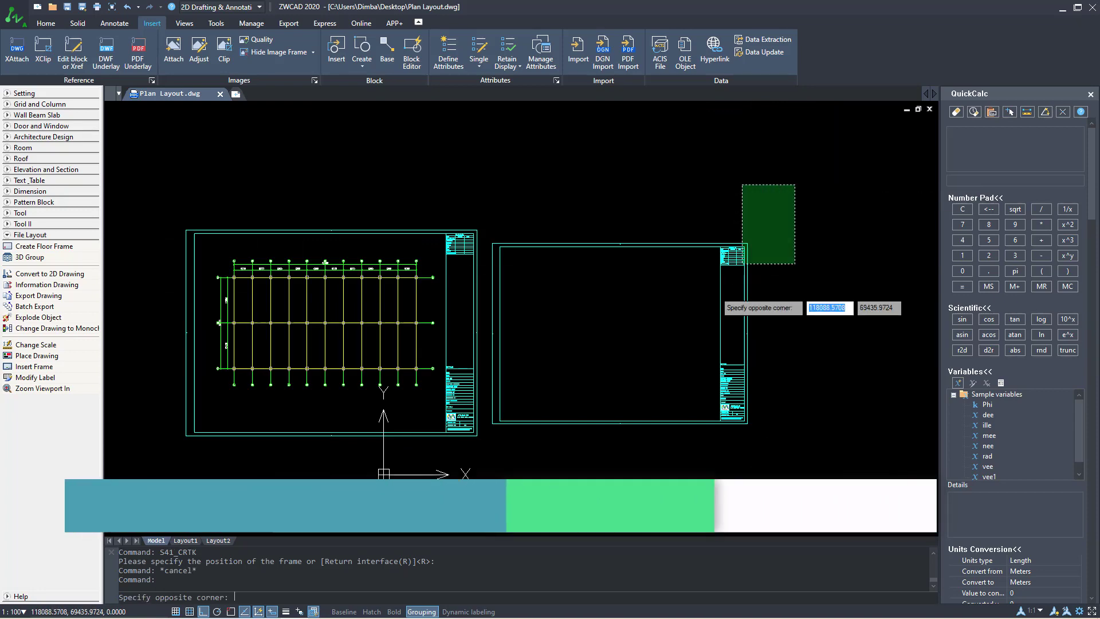
left_click(488, 454)
key("Delete")
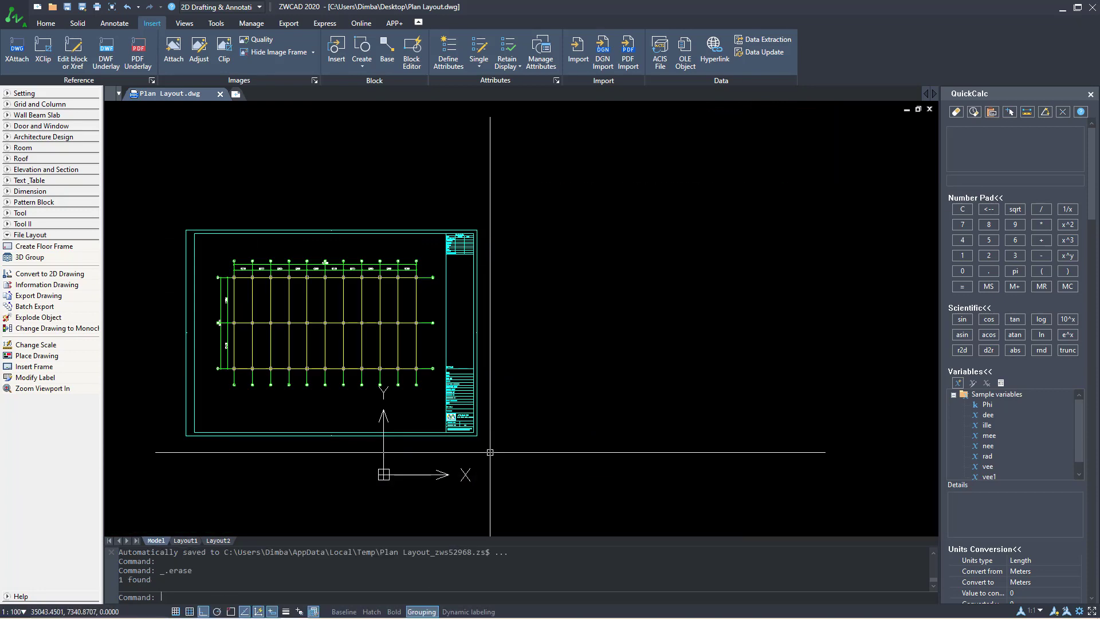
scroll(419, 409, "up", 2)
scroll(419, 409, "down", 3)
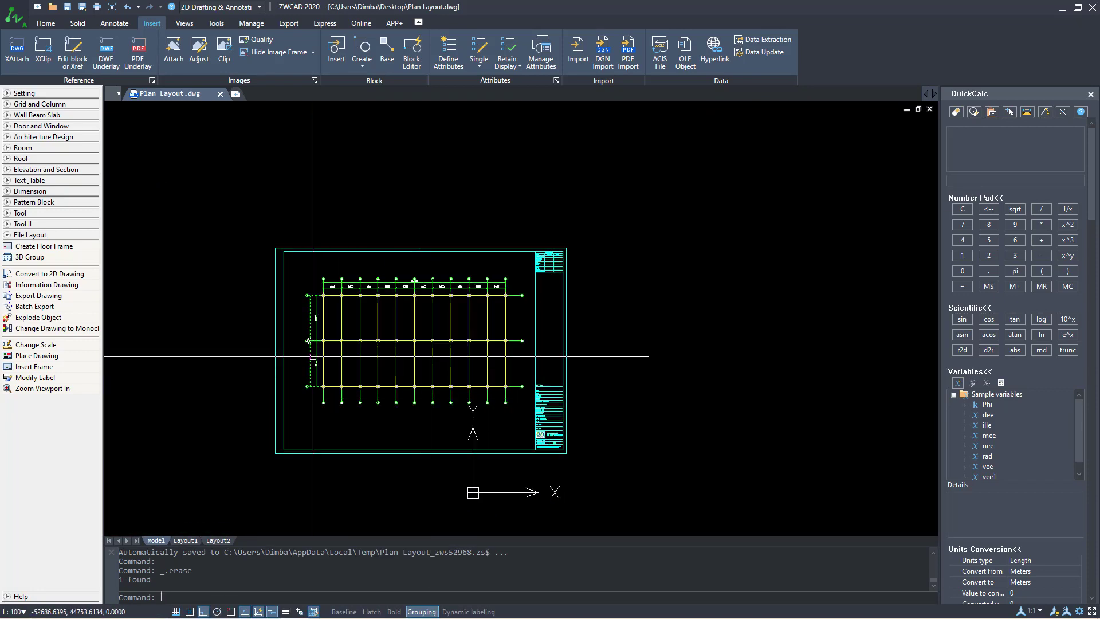
scroll(465, 391, "up", 2)
middle_click_drag(474, 372, 467, 334)
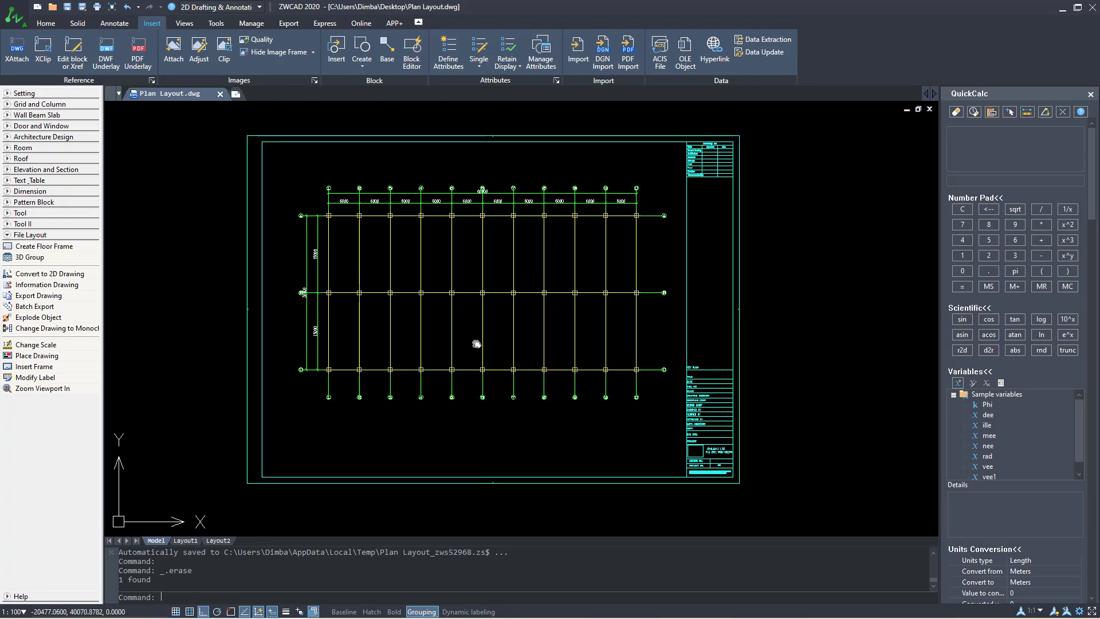
scroll(478, 286, "up", 1)
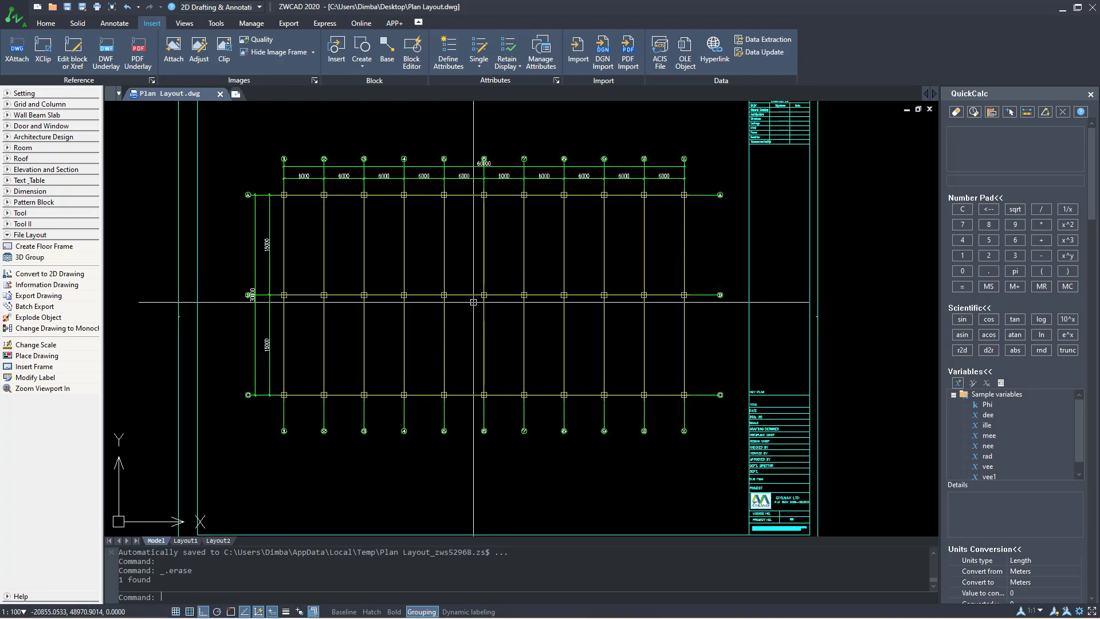